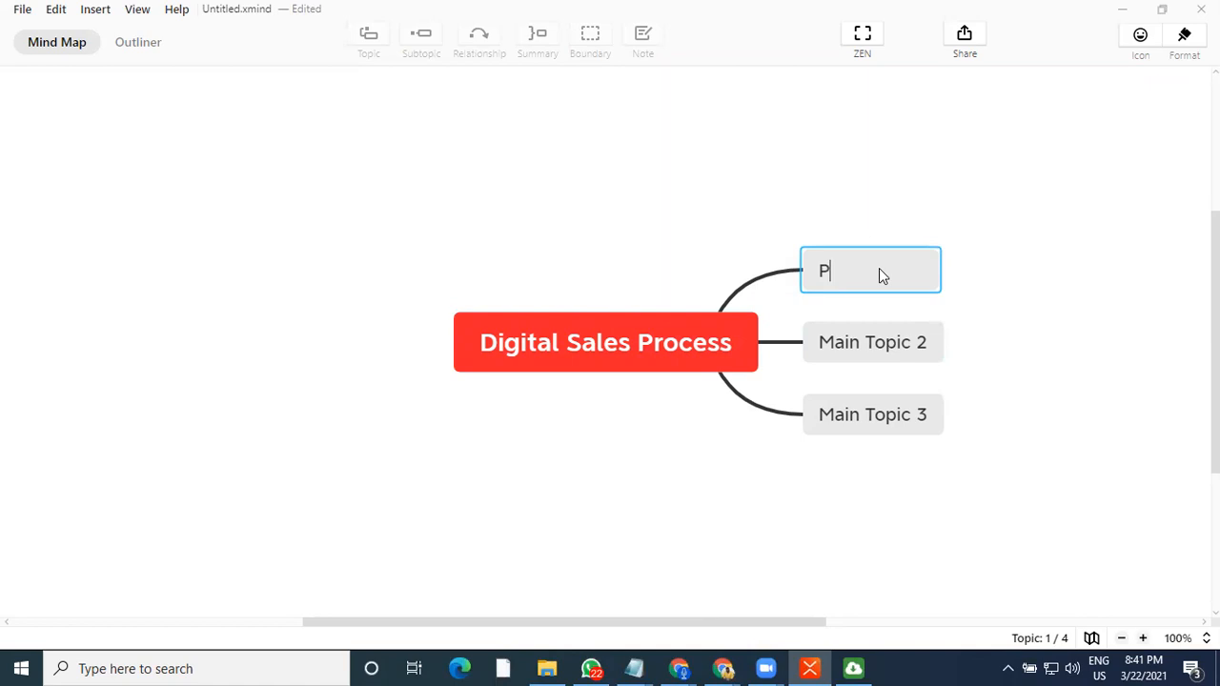
Rename the first main topic to "Ready Product"
type("roduct -")
key("Home")
type("Ready")
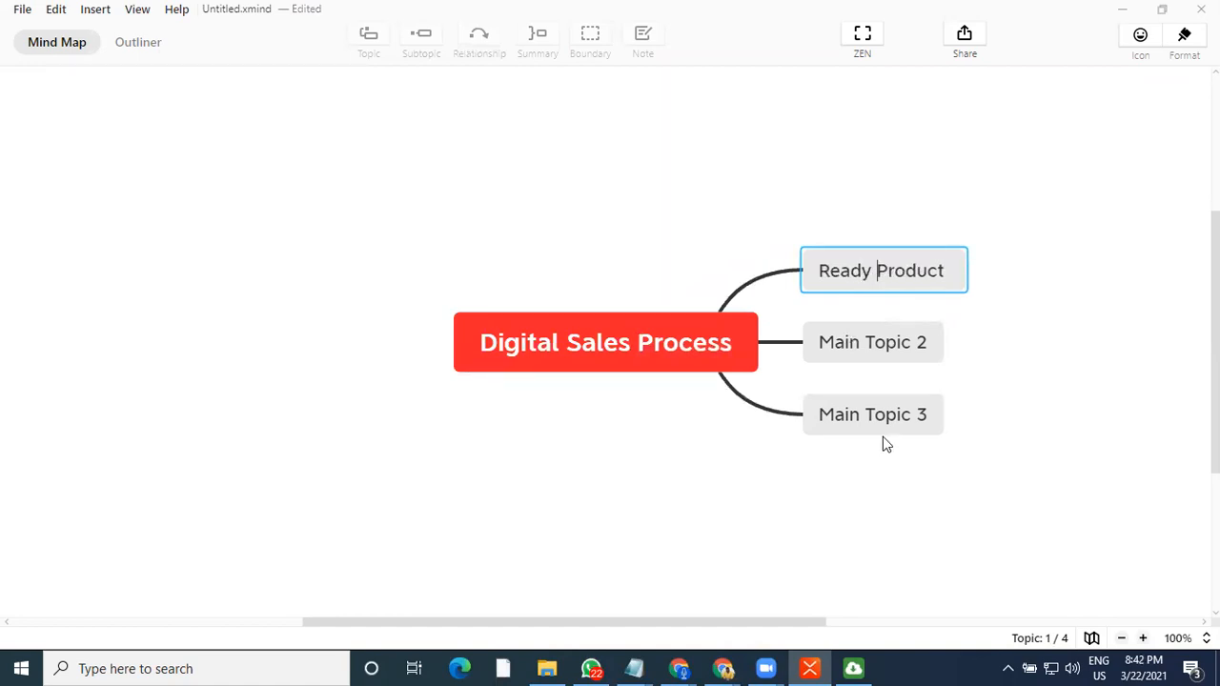
Rename the second main topic to "Payment Gateway for the Product"
left_click(879, 353)
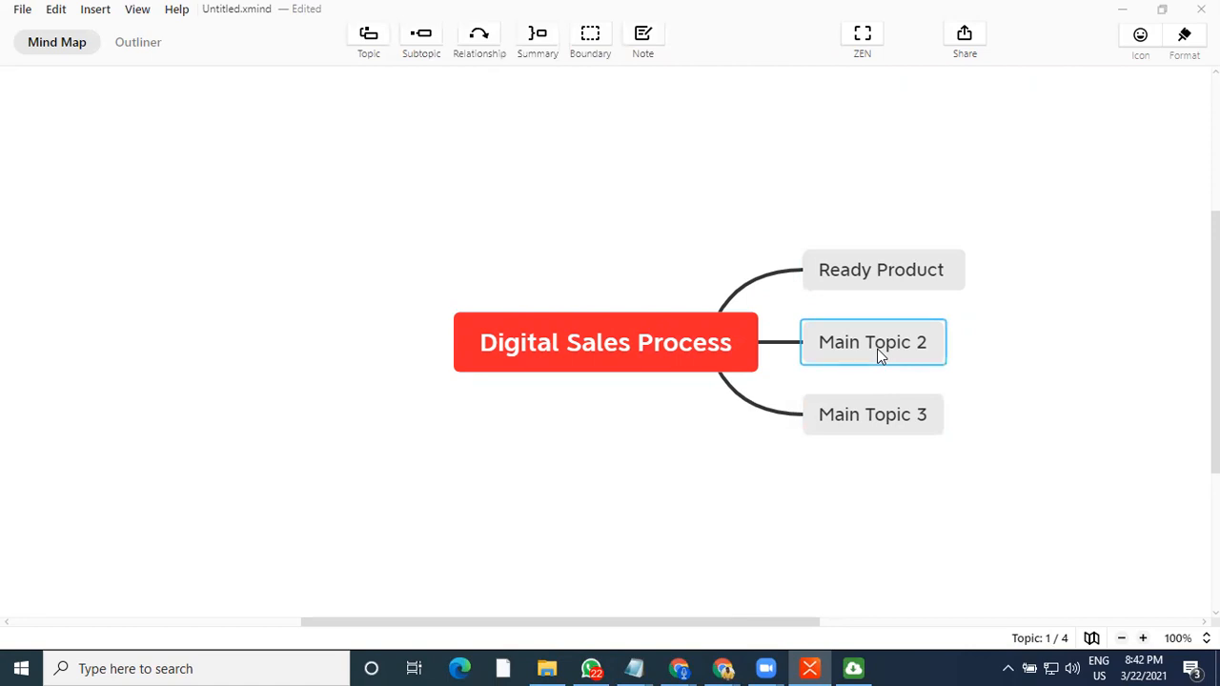
type("Payment P")
key("BackSpace")
type("Gateway")
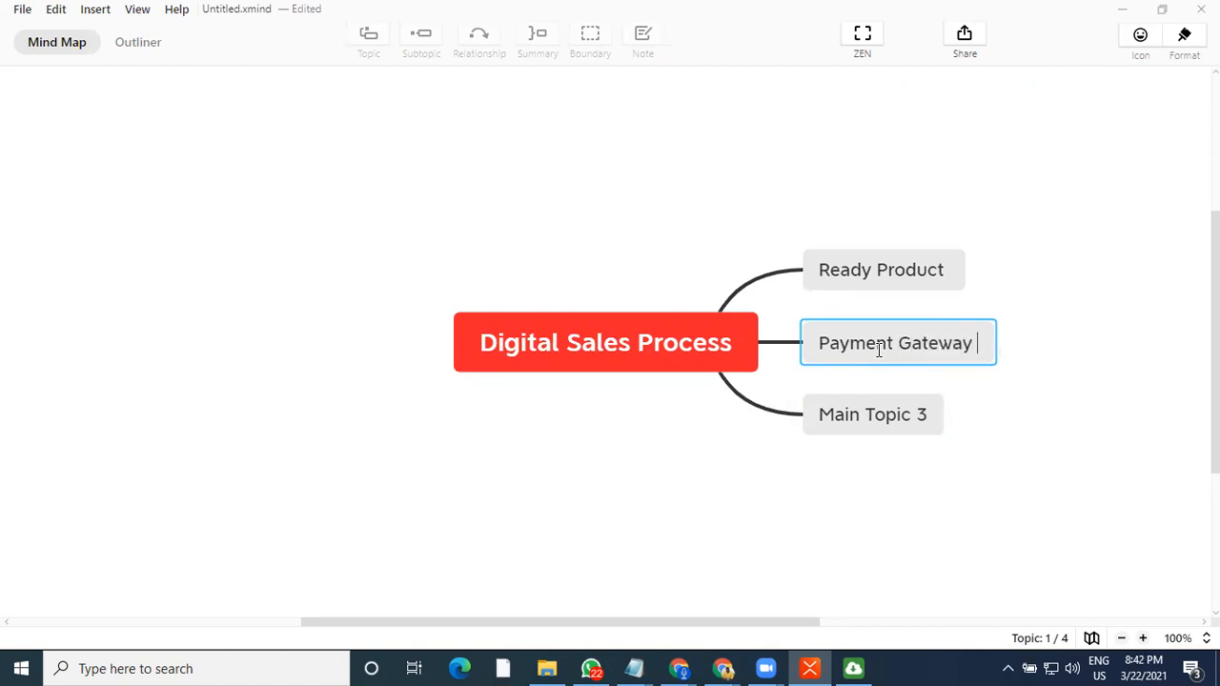
type(" read")
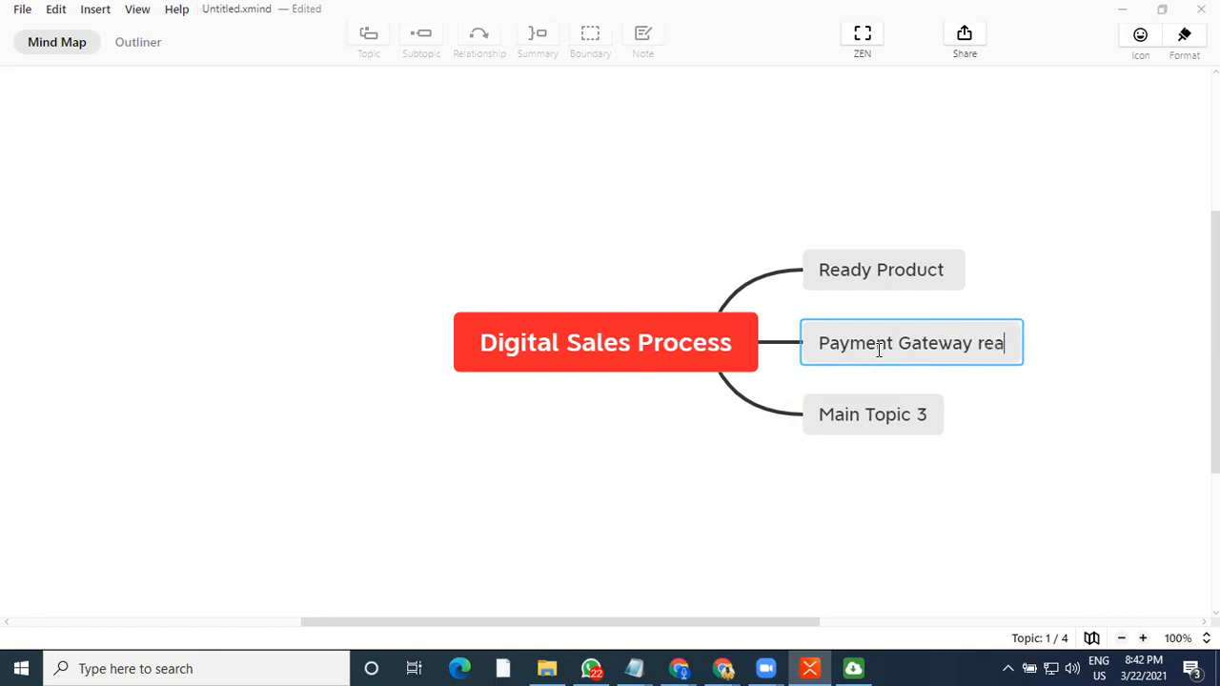
key("BackSpace")
key("BackSpace")
key("BackSpace")
key("BackSpace")
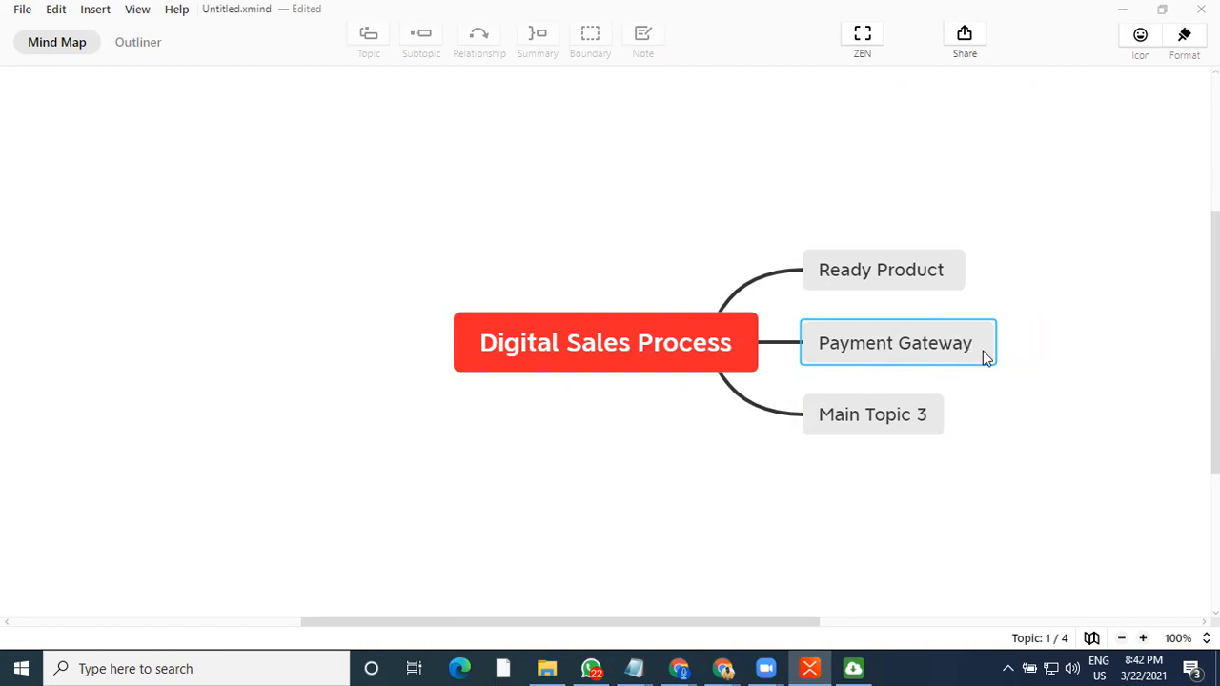
type("for ")
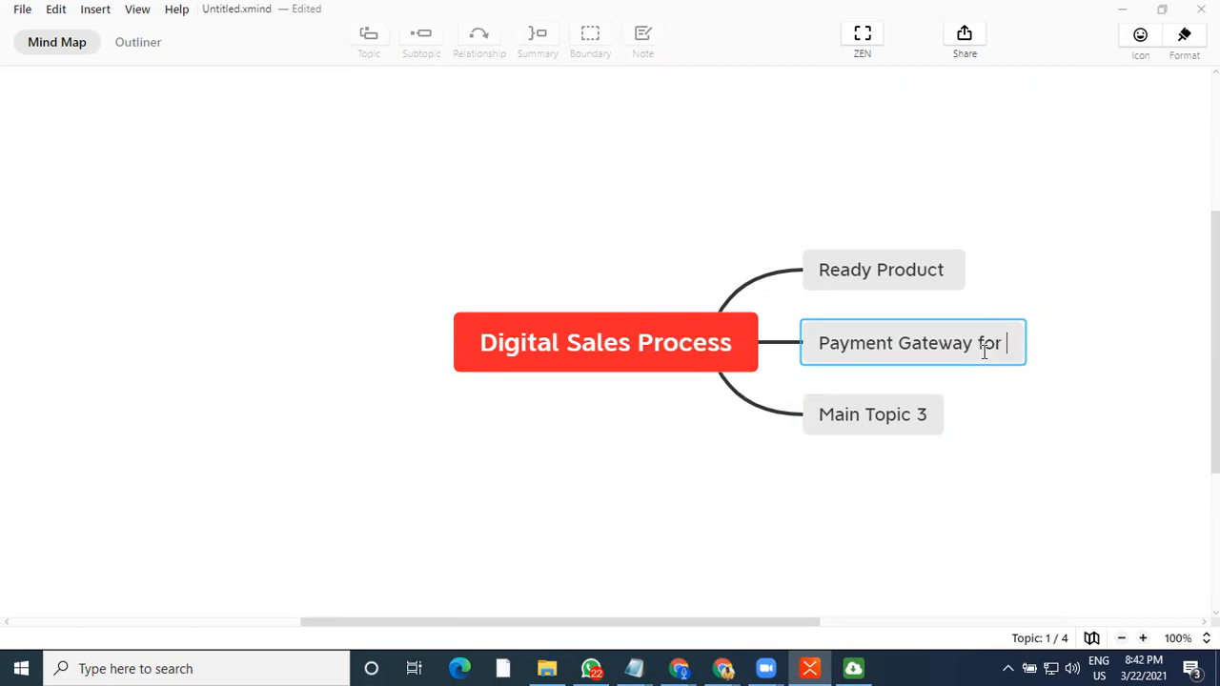
type("the Product")
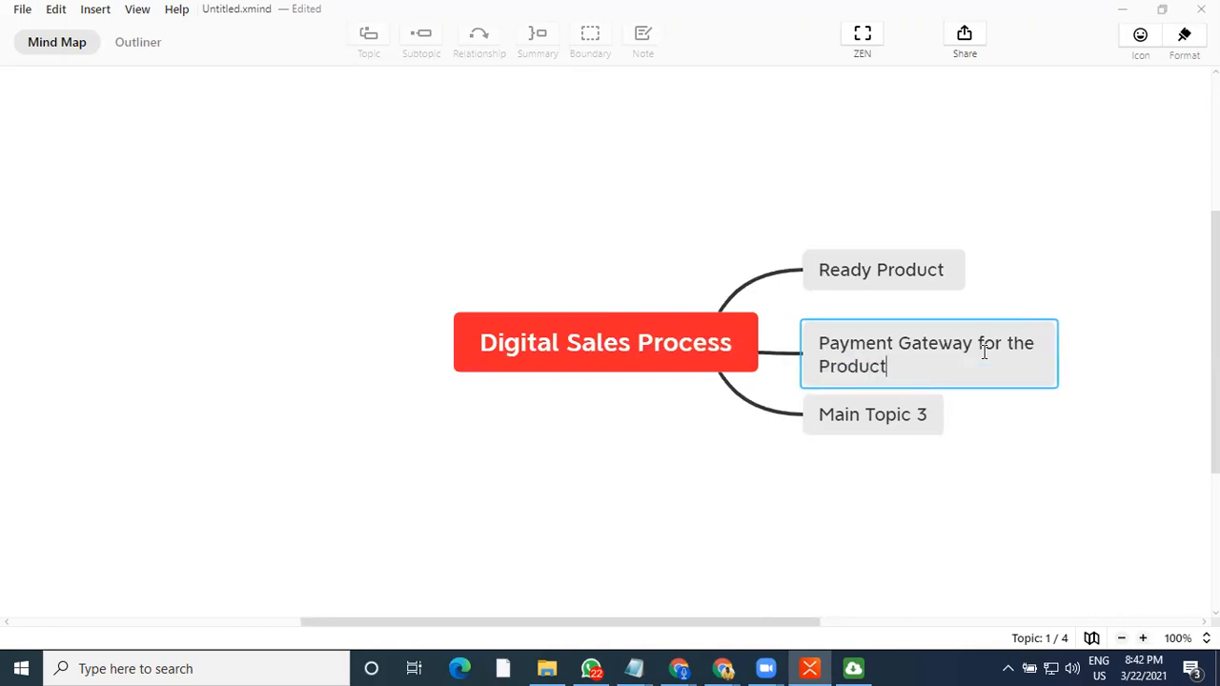
Rename the third main topic to "Landing Page"
left_click(884, 431)
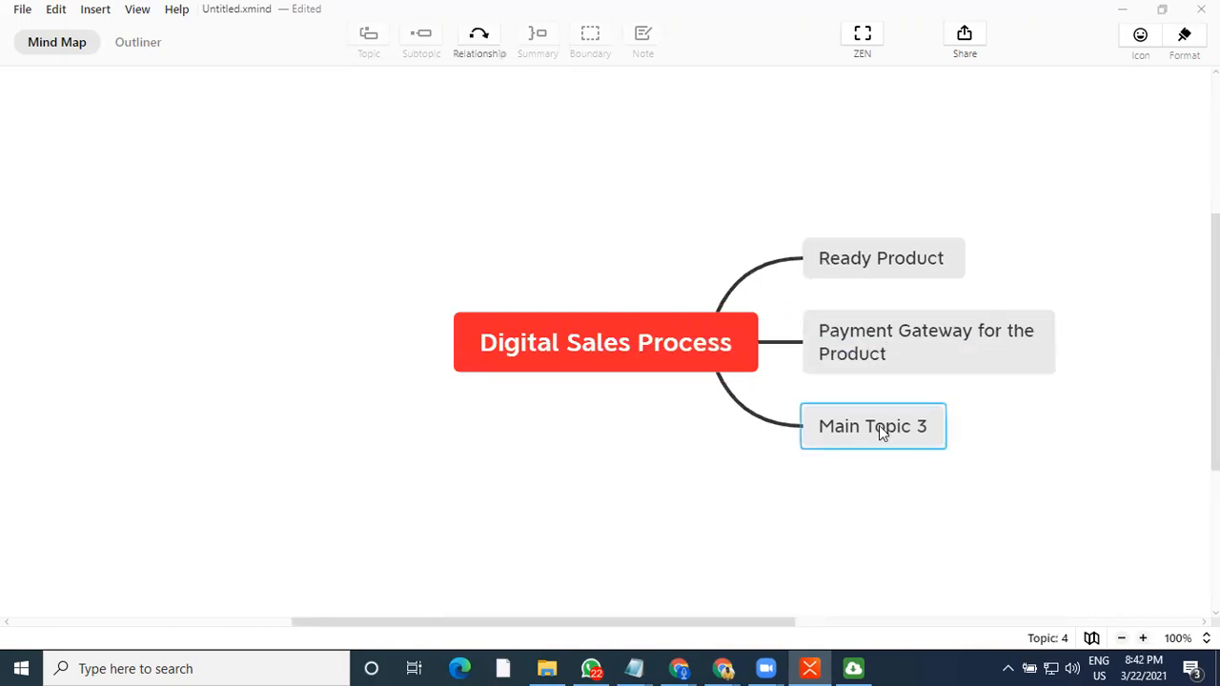
type("L")
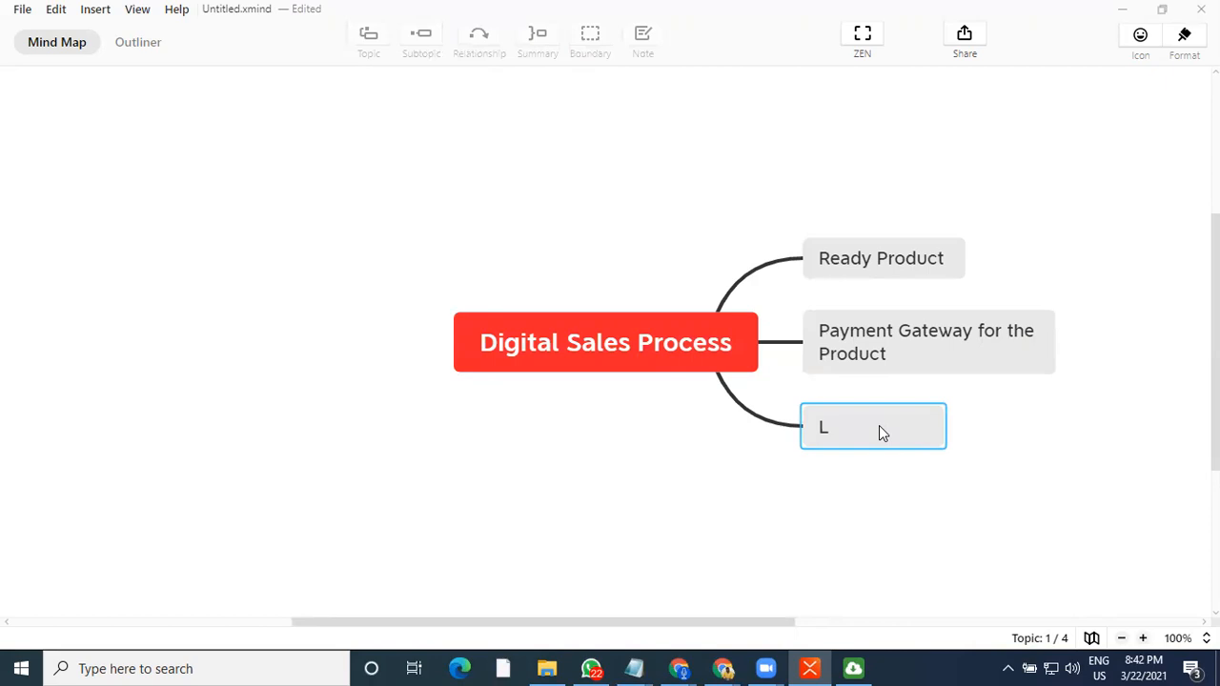
type("anding Page")
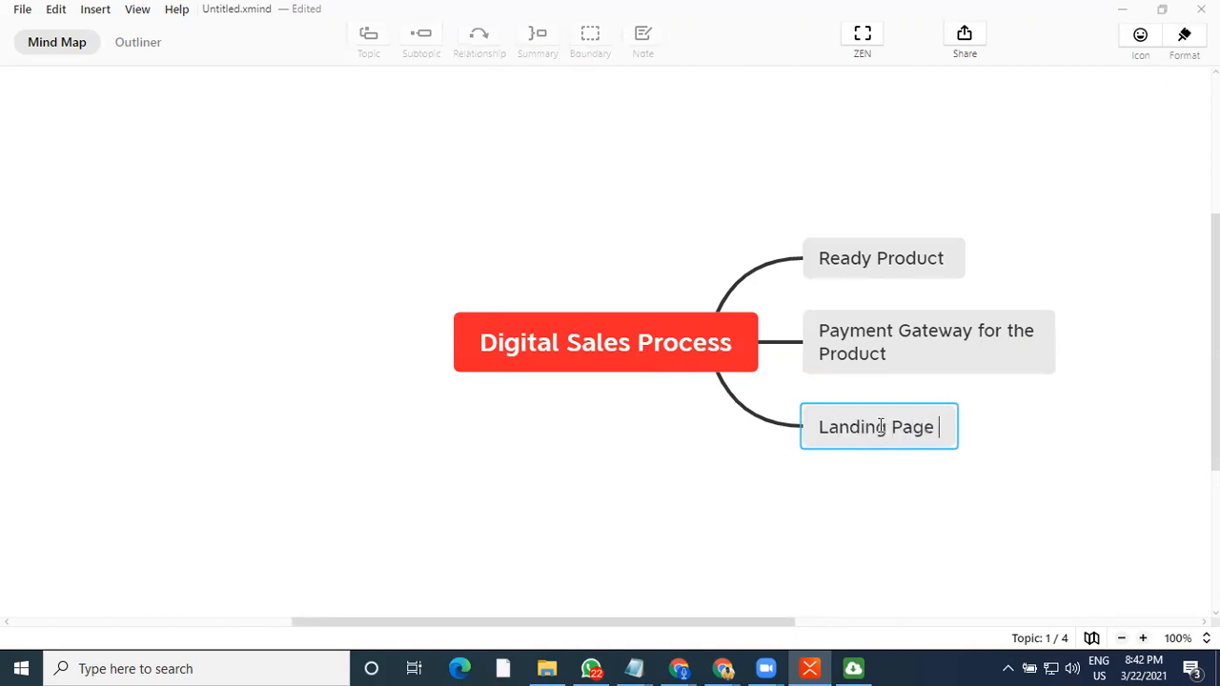
key("Return")
key("Return")
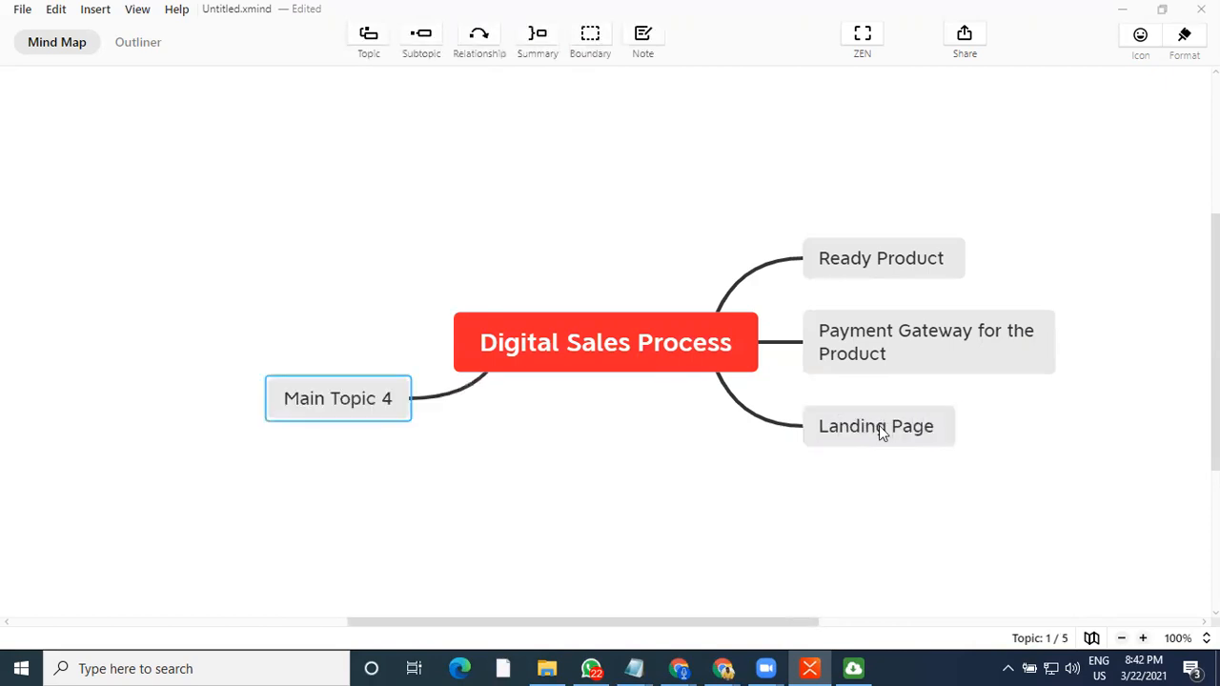
key("Delete")
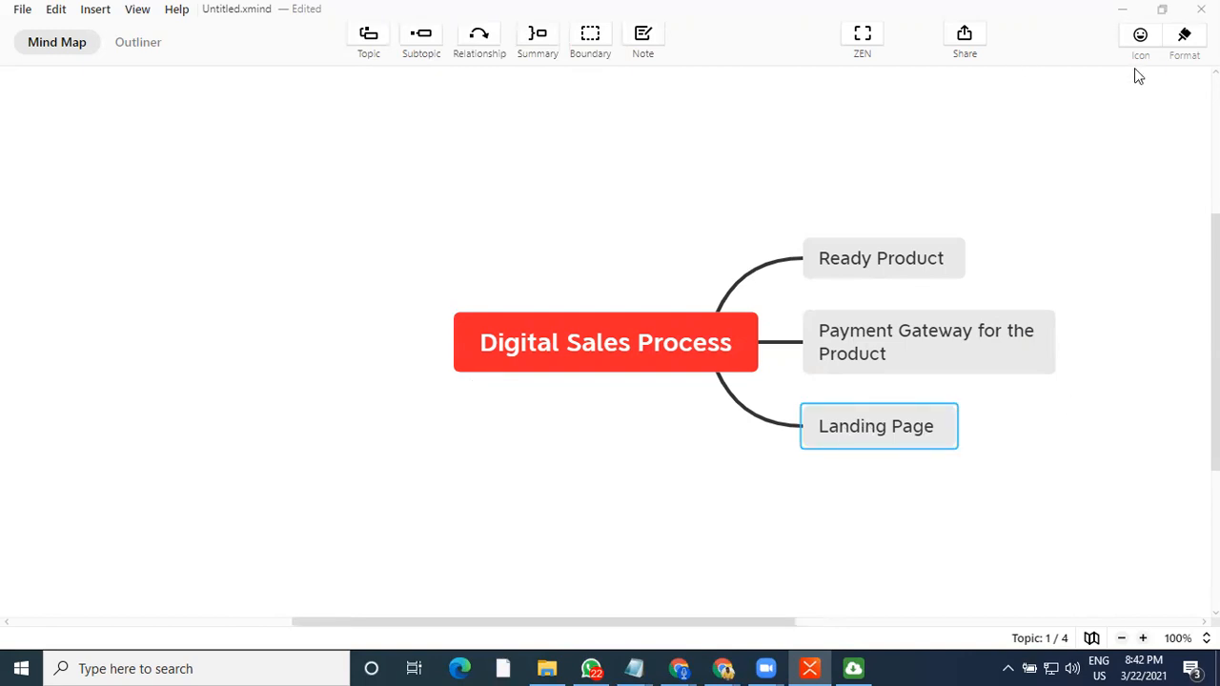
Set the Landing Page topic's structure to a rightward logic chart in the format panel
left_click(1184, 38)
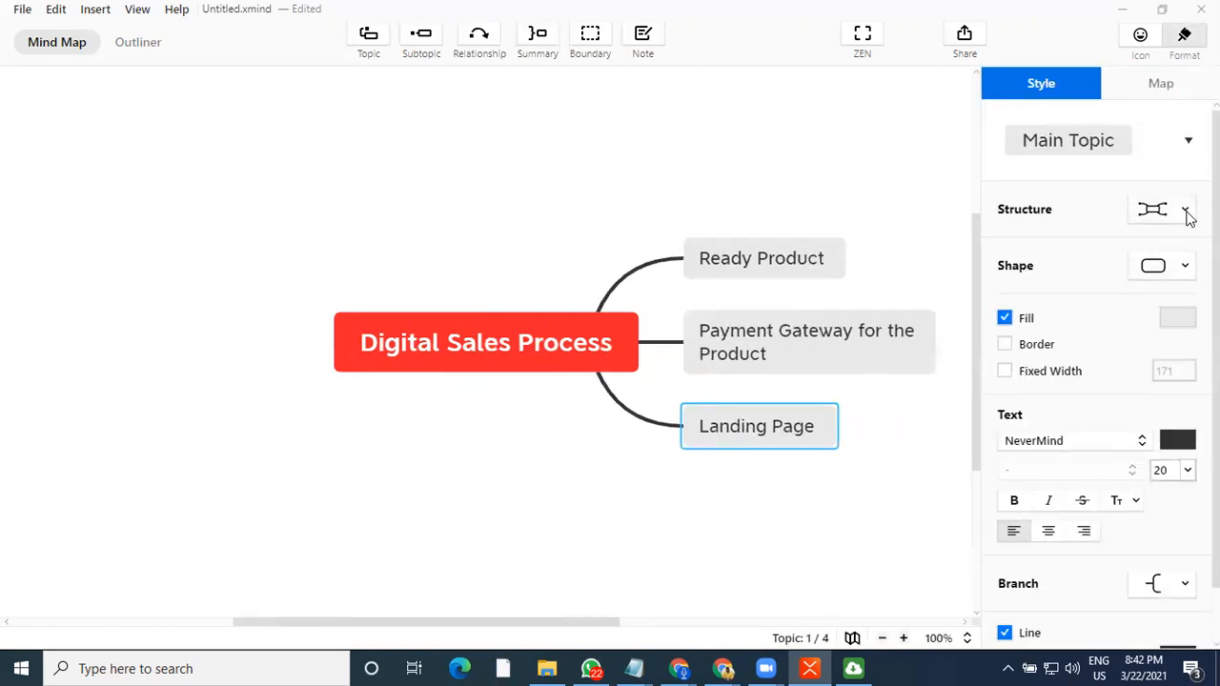
left_click(1184, 211)
left_click(1080, 286)
left_click(882, 543)
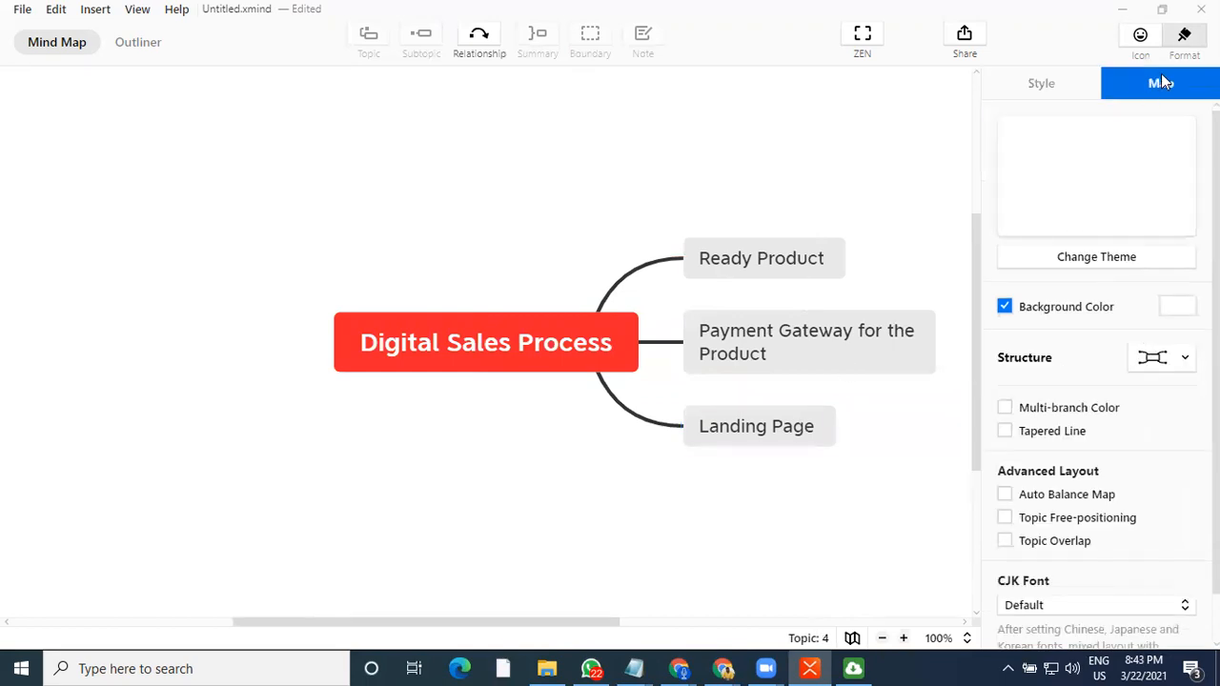
left_click(756, 430)
key("ctrl+shift+r")
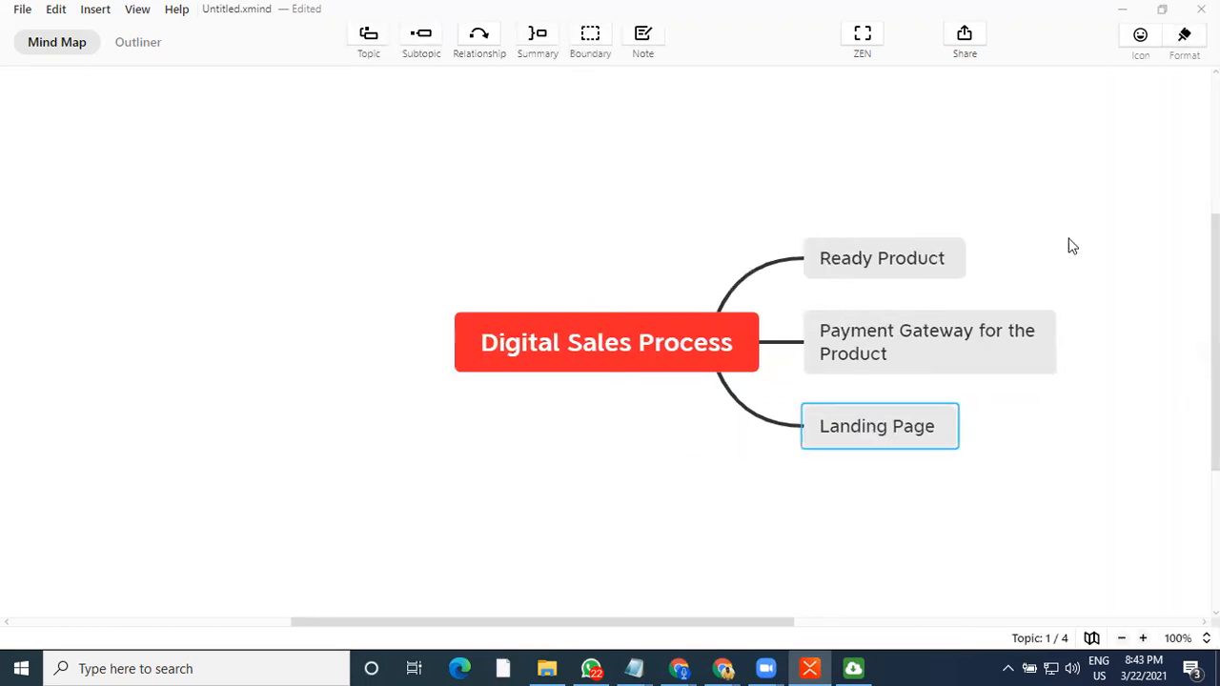
left_click(1184, 36)
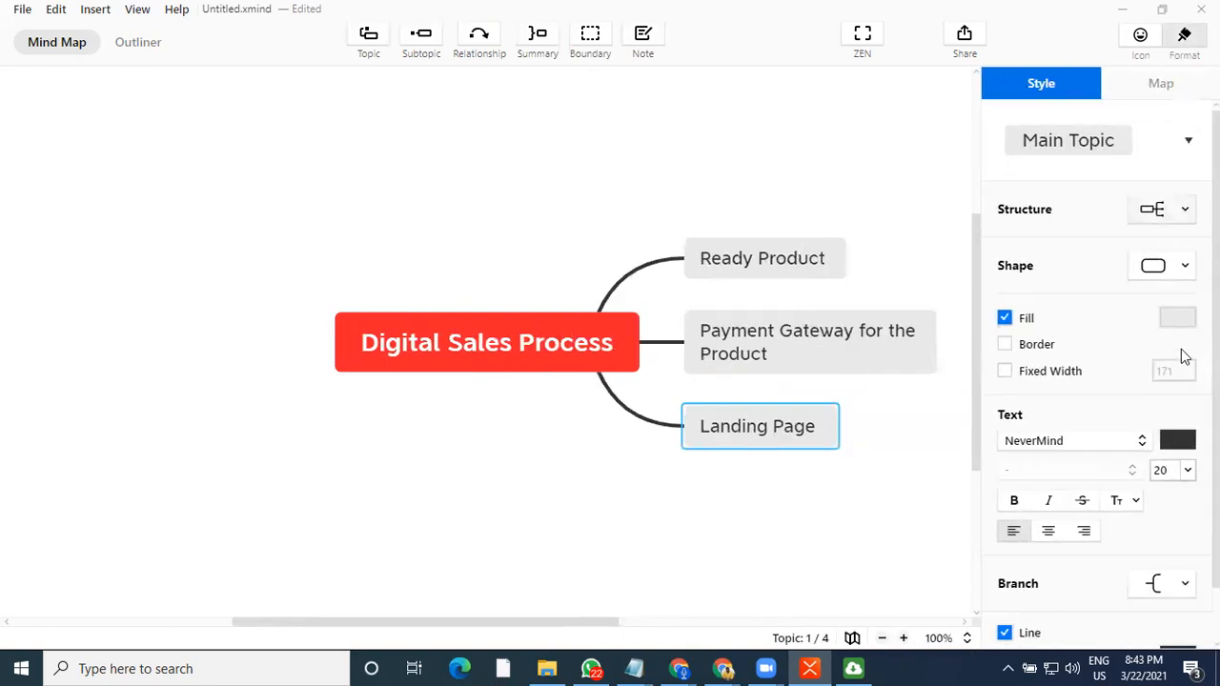
left_click(882, 558)
left_click(815, 434)
key("Return")
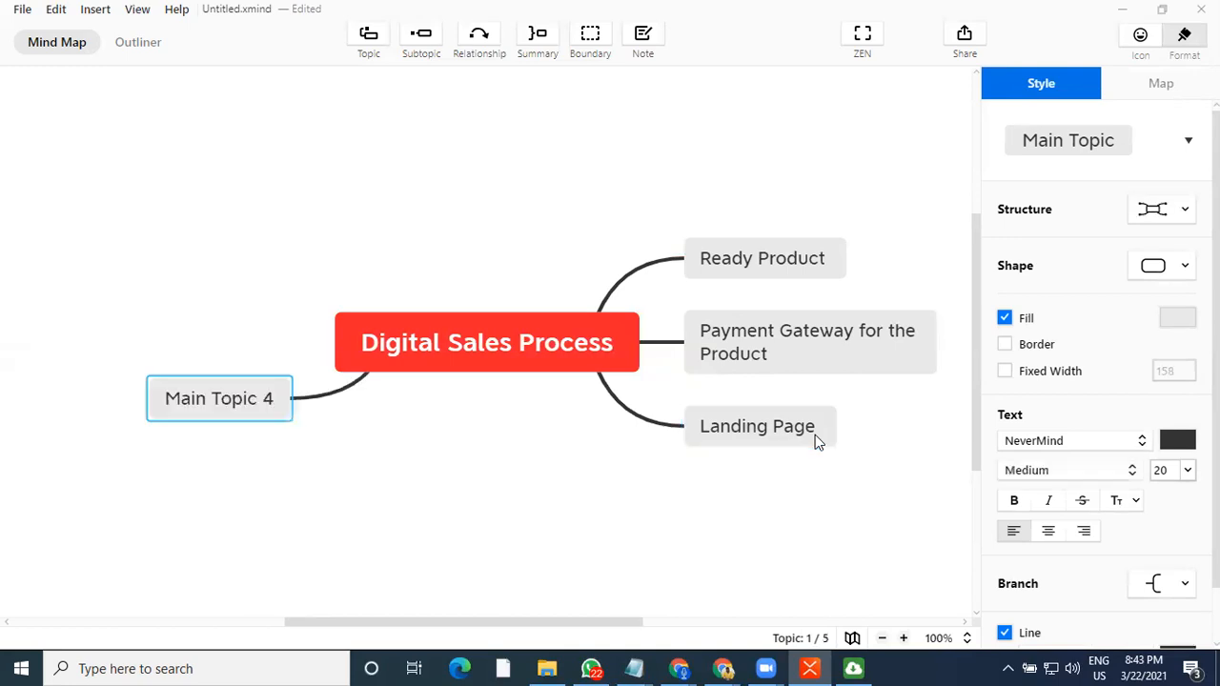
key("ctrl+z")
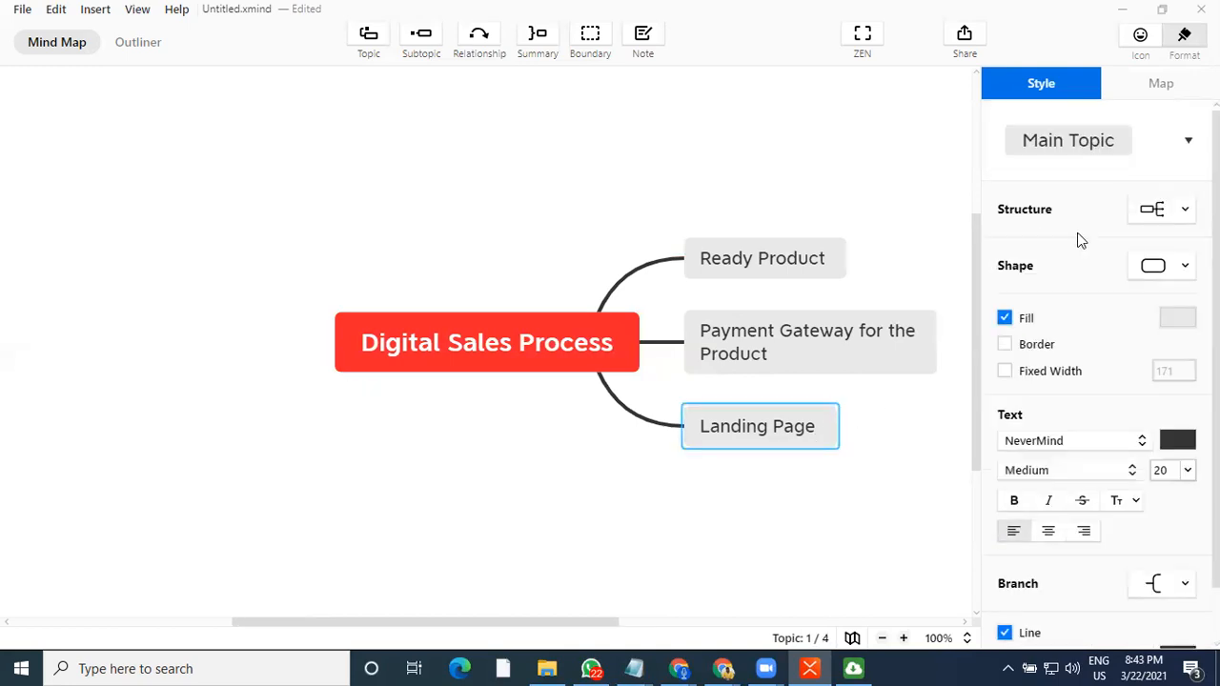
Review the structure and style options of the Landing Page topic in the format panel
left_click(1185, 212)
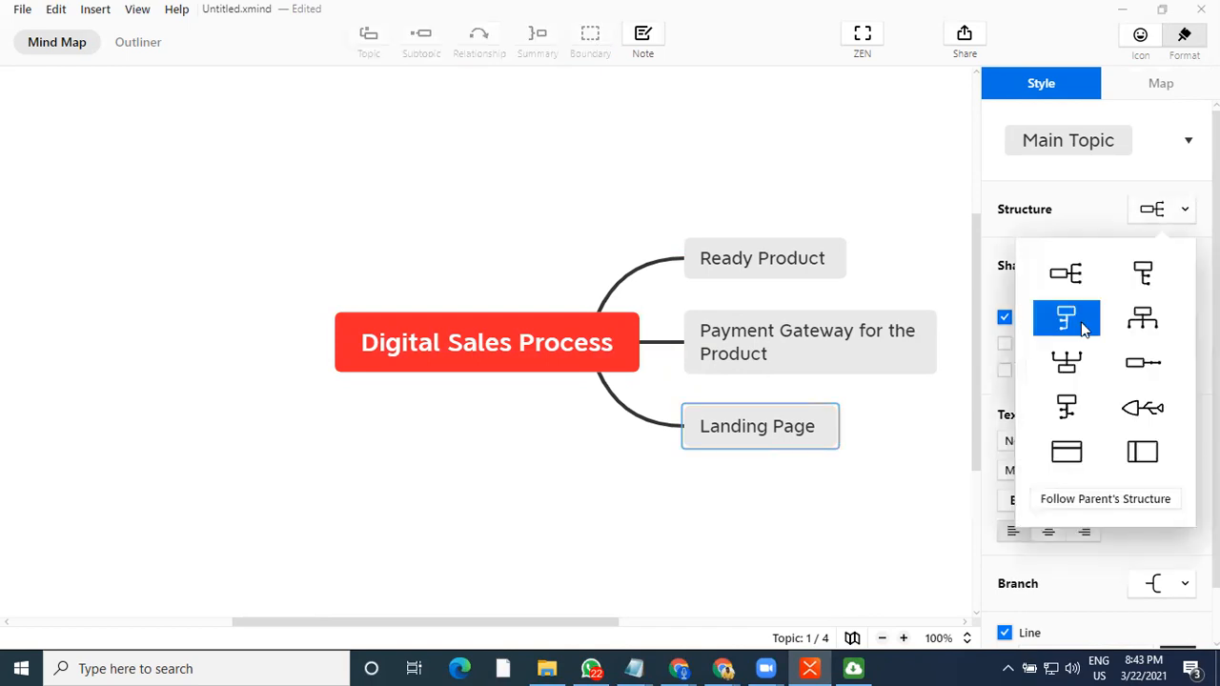
left_click(1076, 279)
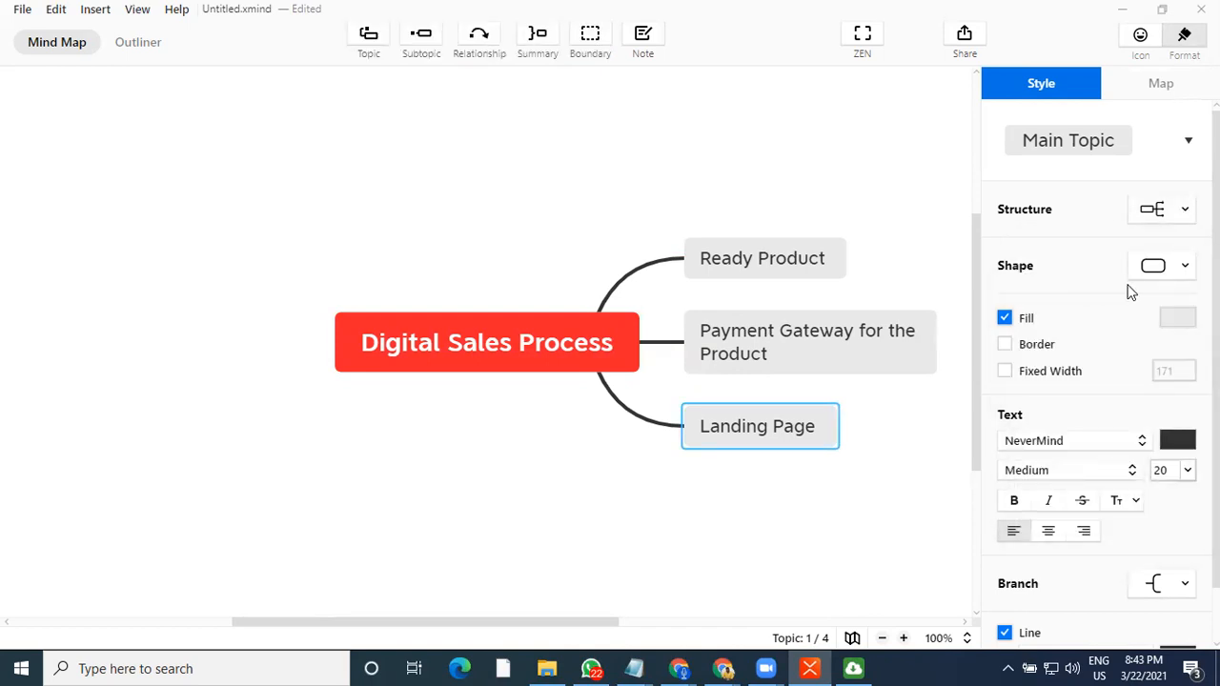
scroll(1103, 411, "down", 1)
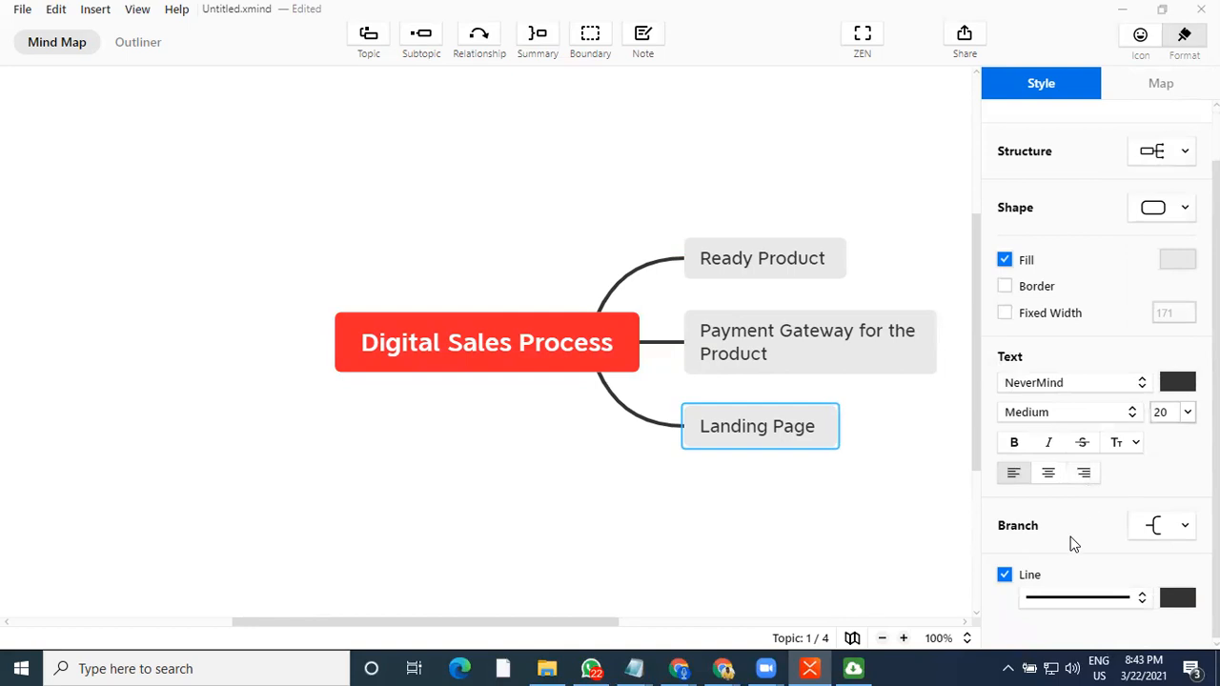
scroll(1089, 462, "up", 1)
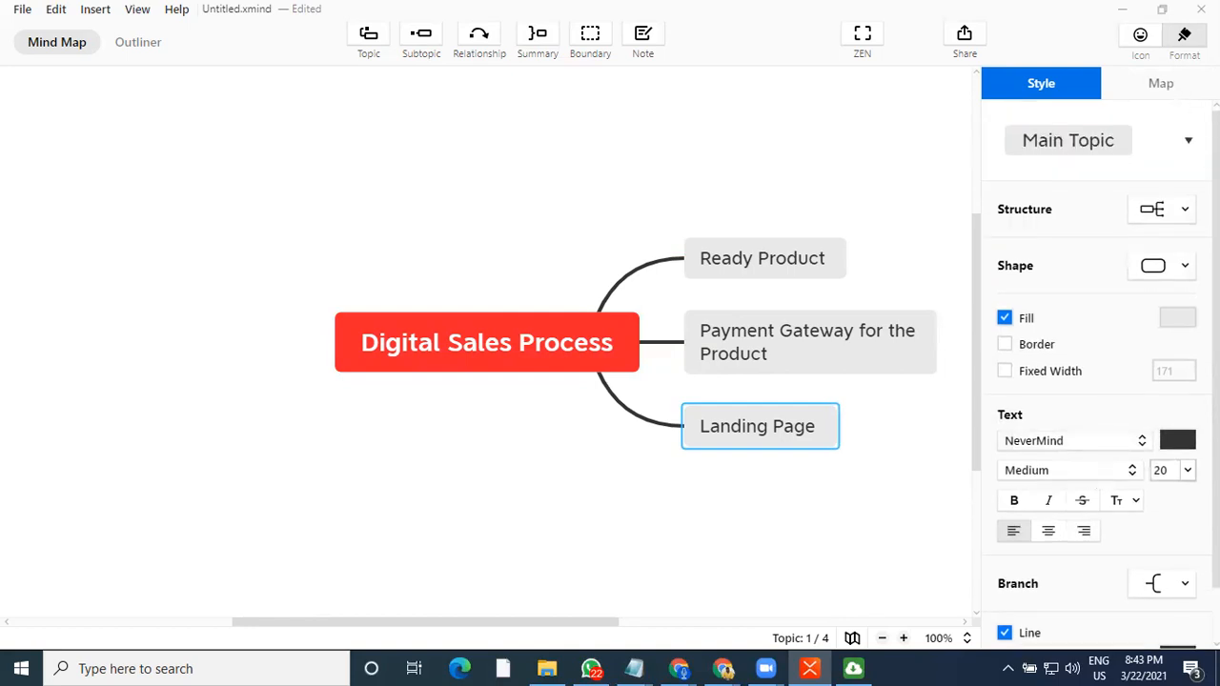
left_click(1187, 145)
left_click(1187, 145)
scroll(1096, 374, "down", 1)
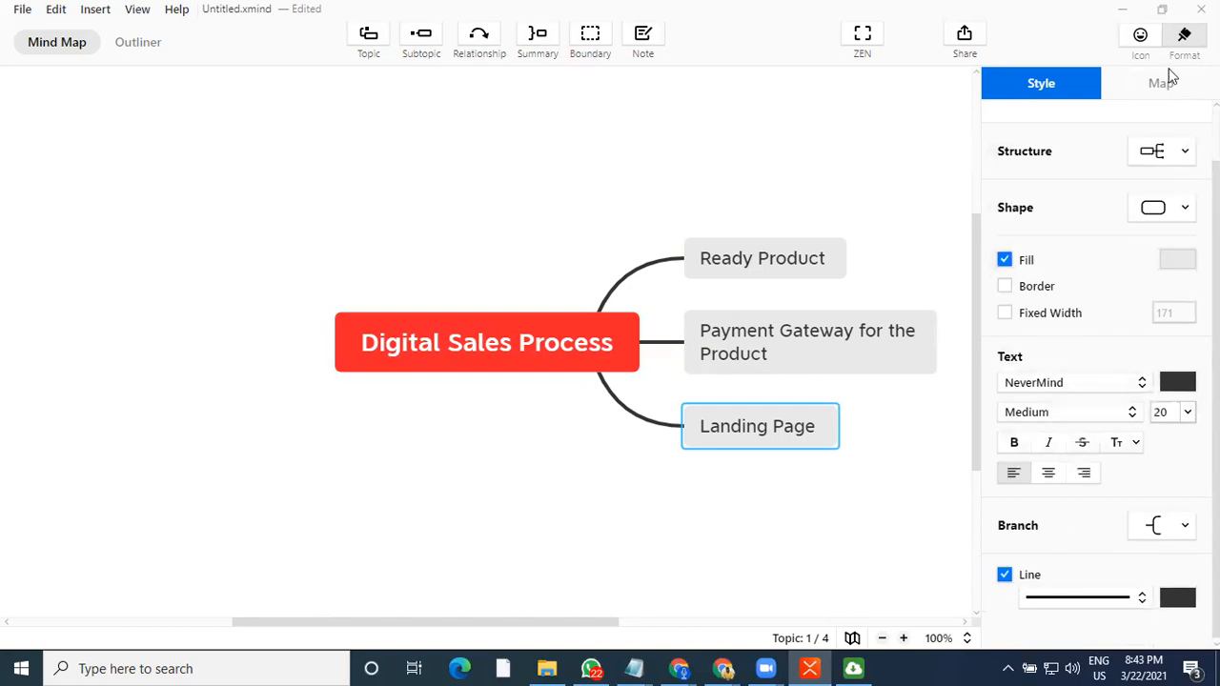
left_click(1183, 36)
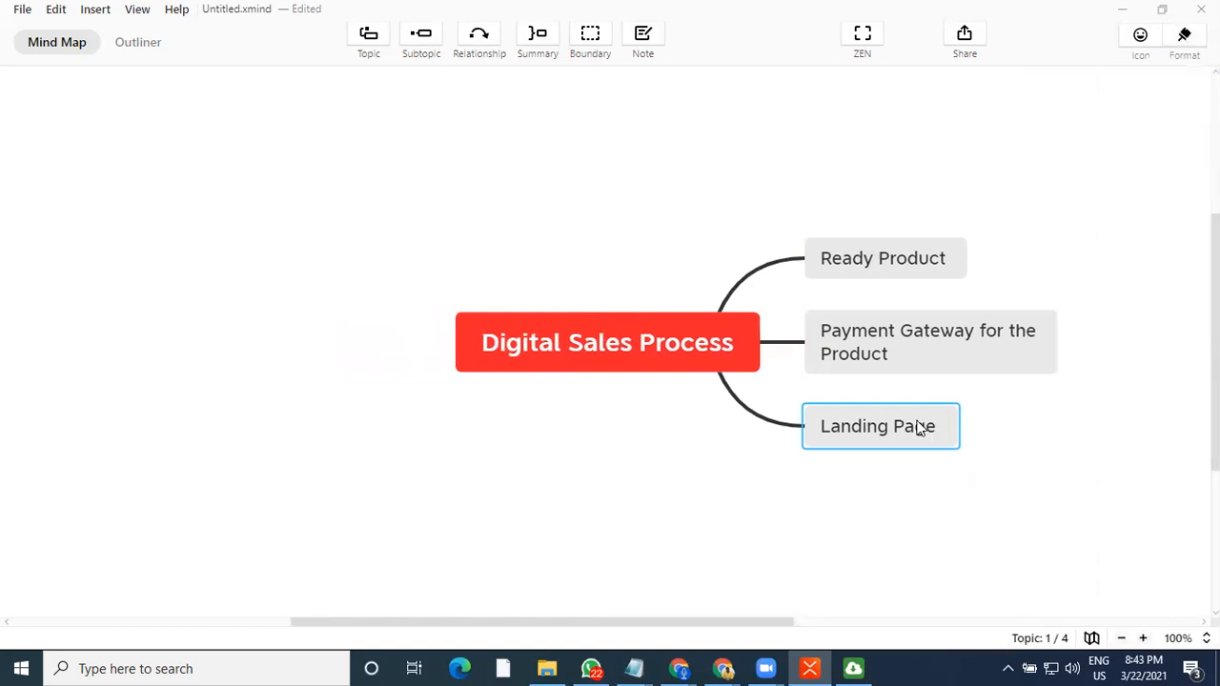
Add a fourth main topic and move it to the right side below Landing Page
key("Return")
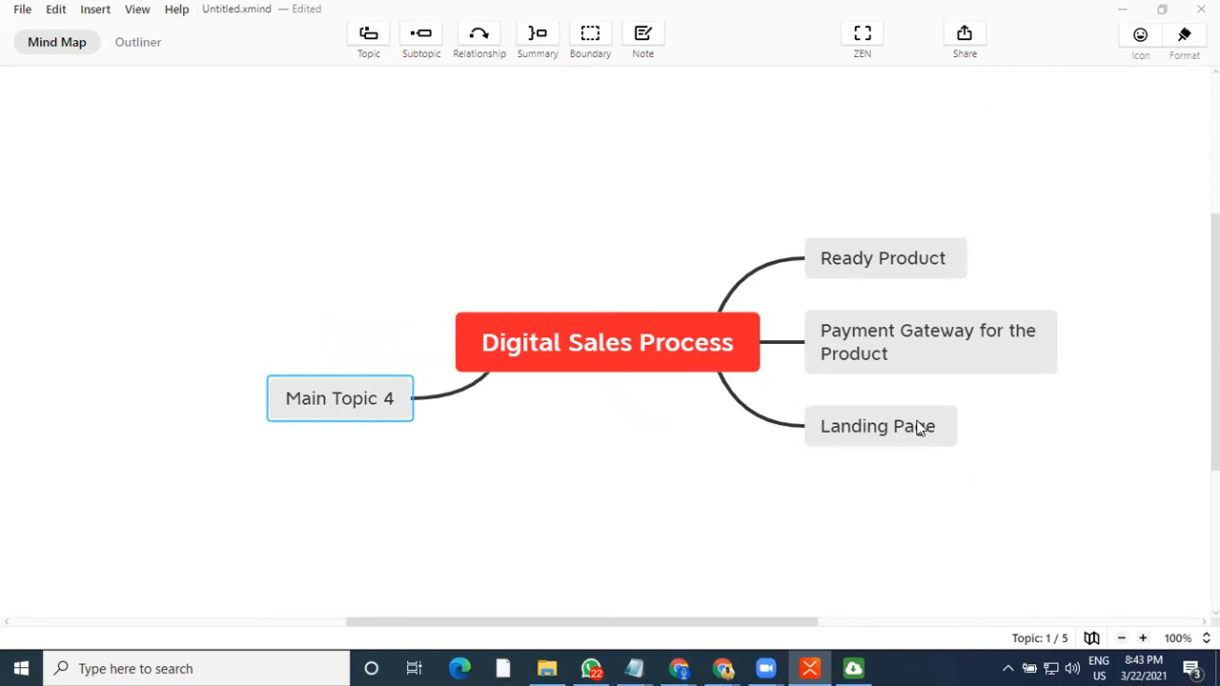
left_click_drag(330, 413, 857, 403)
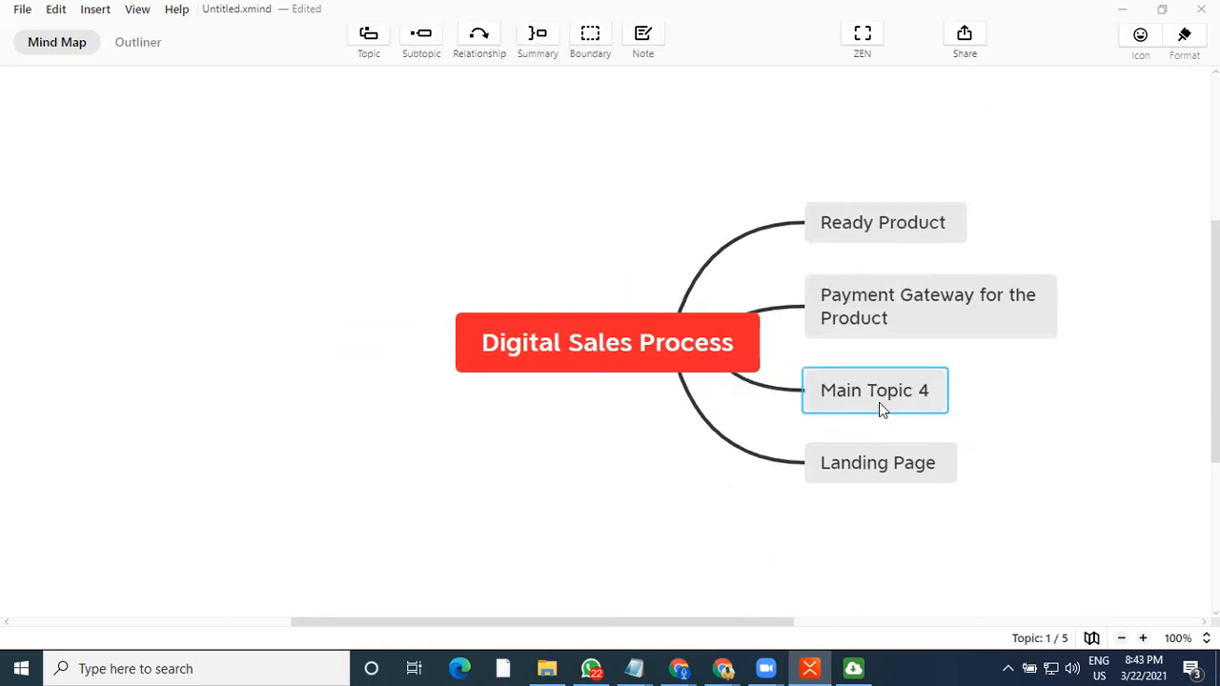
double_click(878, 402)
left_click(858, 464)
left_click_drag(857, 463, 871, 419)
left_click(871, 464)
left_click(873, 462)
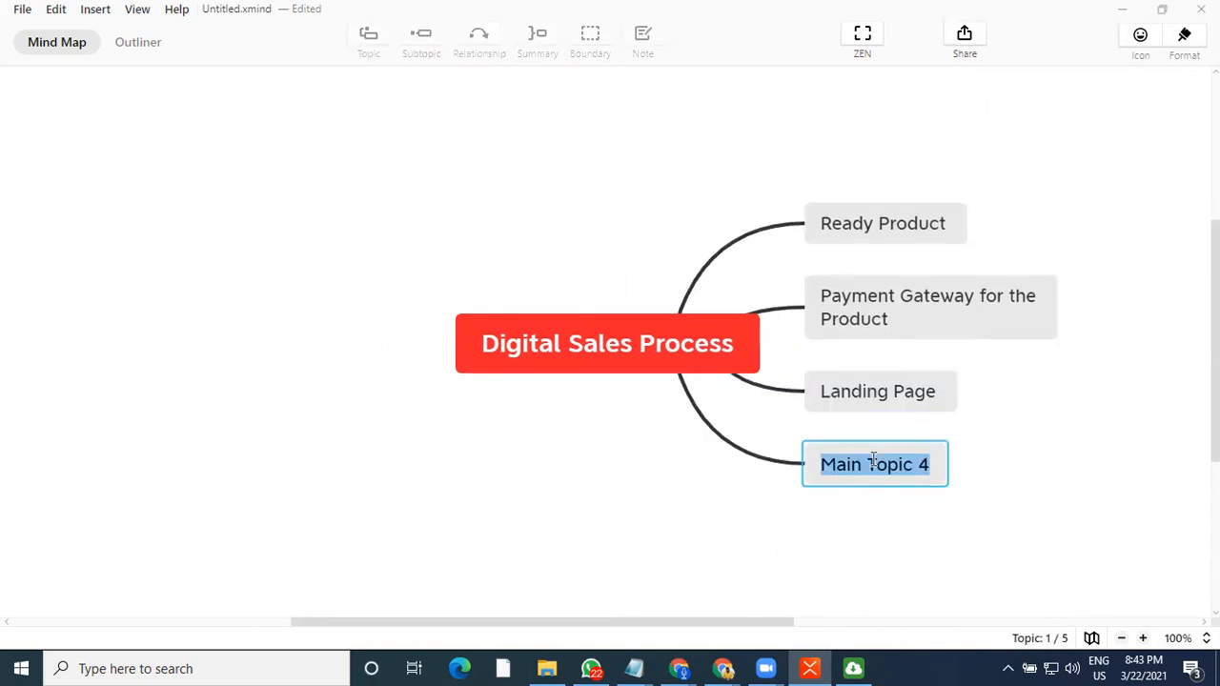
Rename the new main topic to "Thankyou Page"
type("Thank")
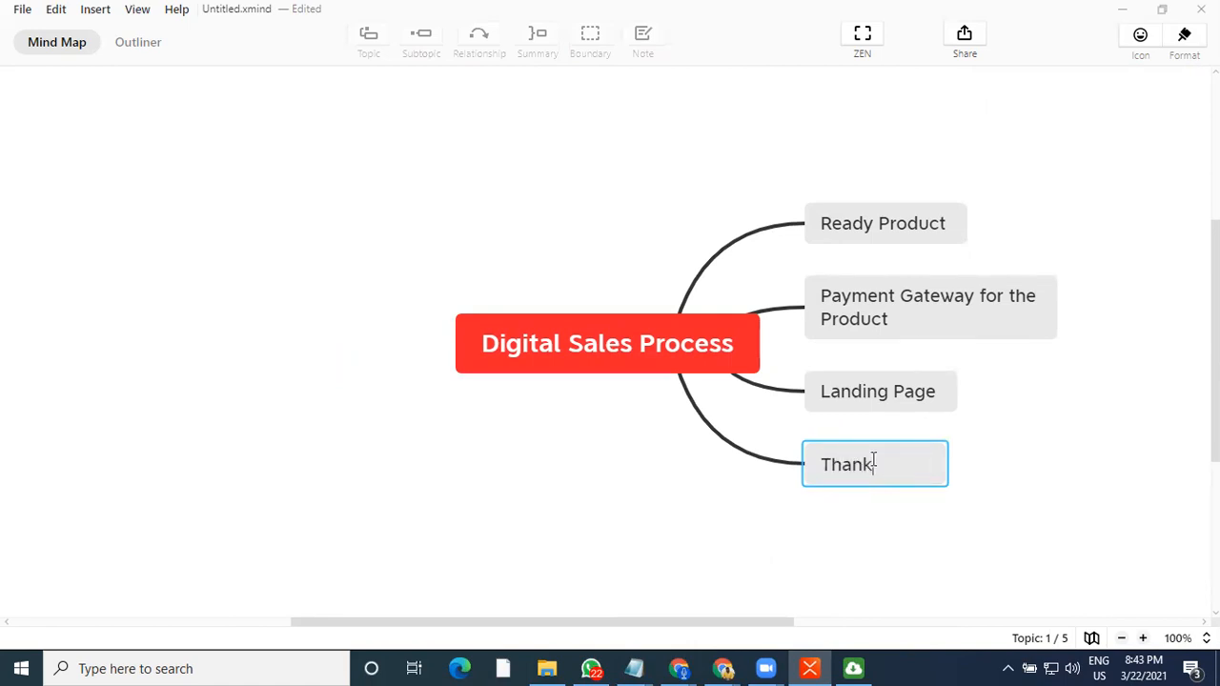
key("BackSpace")
type("an")
key("BackSpace")
type("ank you Page")
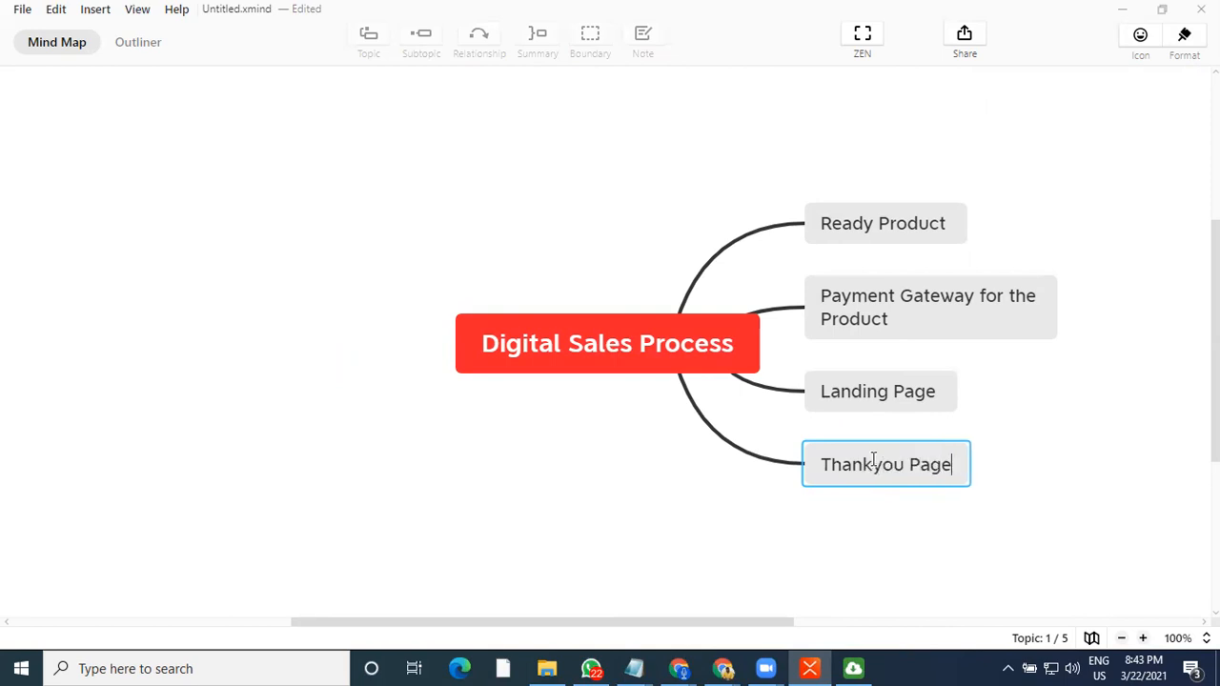
Add a subtopic "Course" under Ready Product
left_click_drag(777, 622, 954, 629)
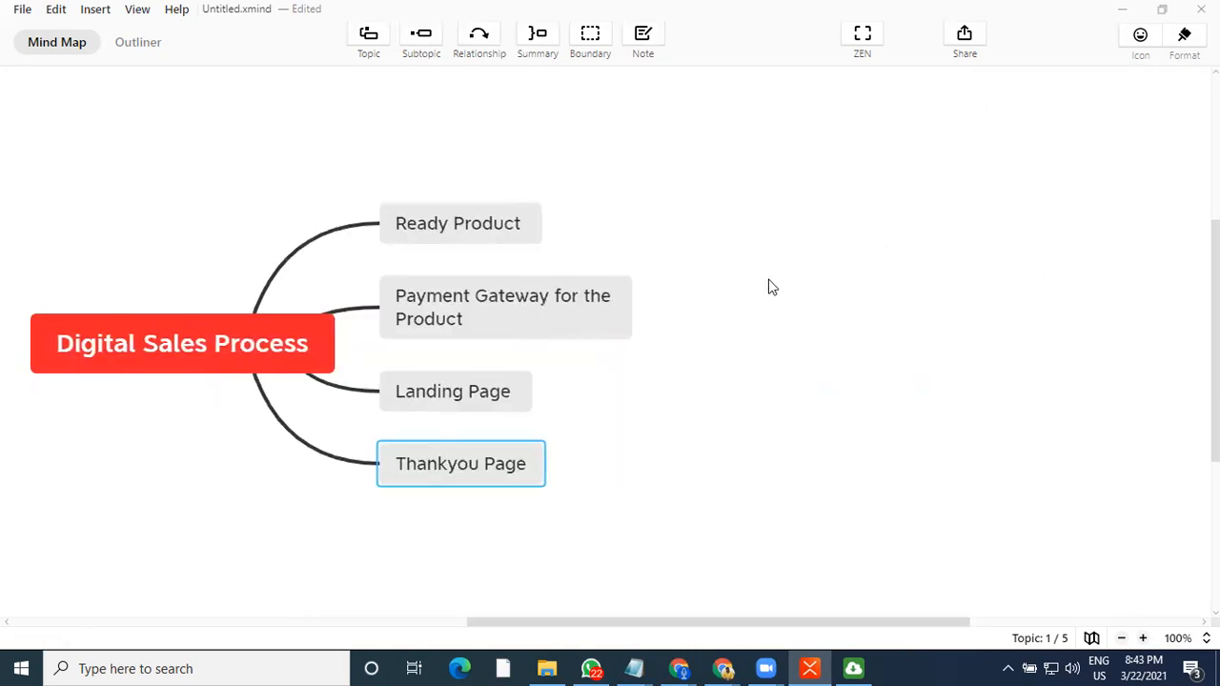
left_click(515, 225)
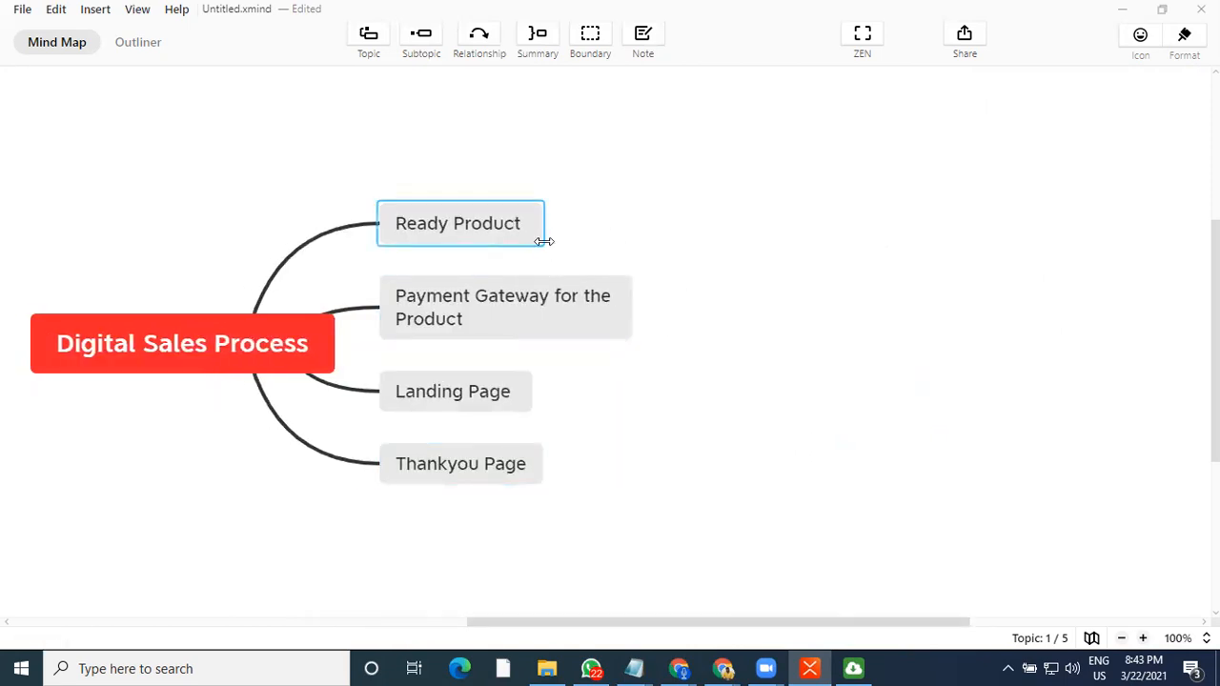
key("Tab")
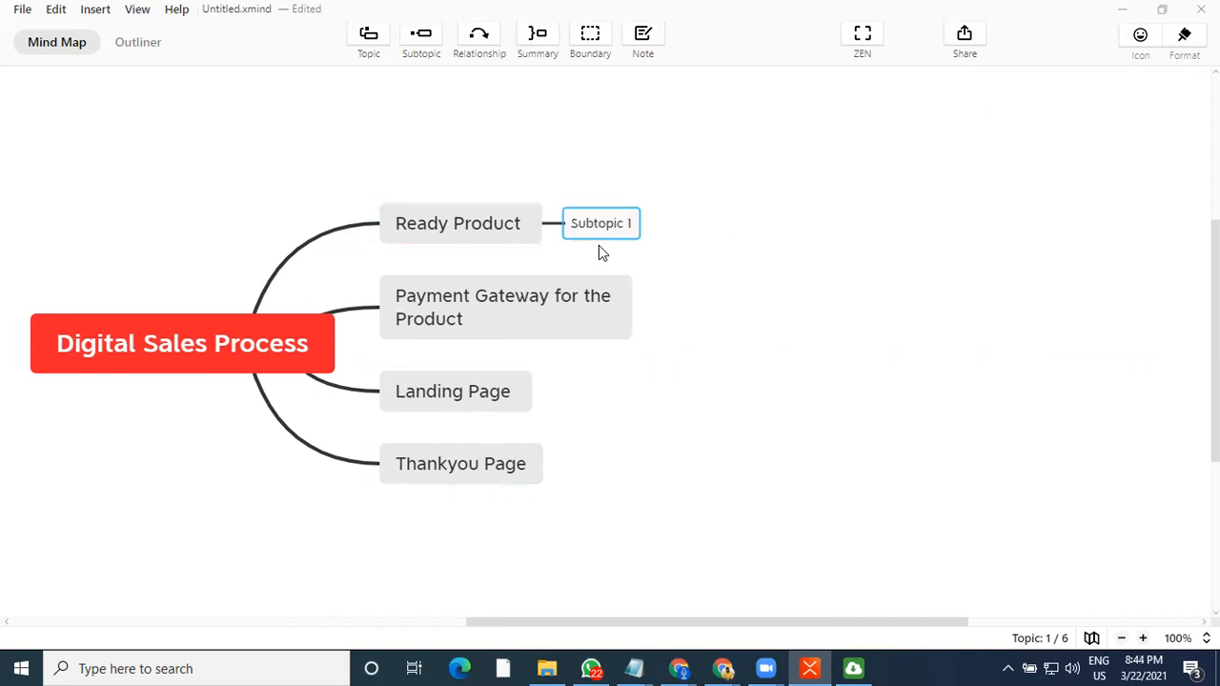
type("Course")
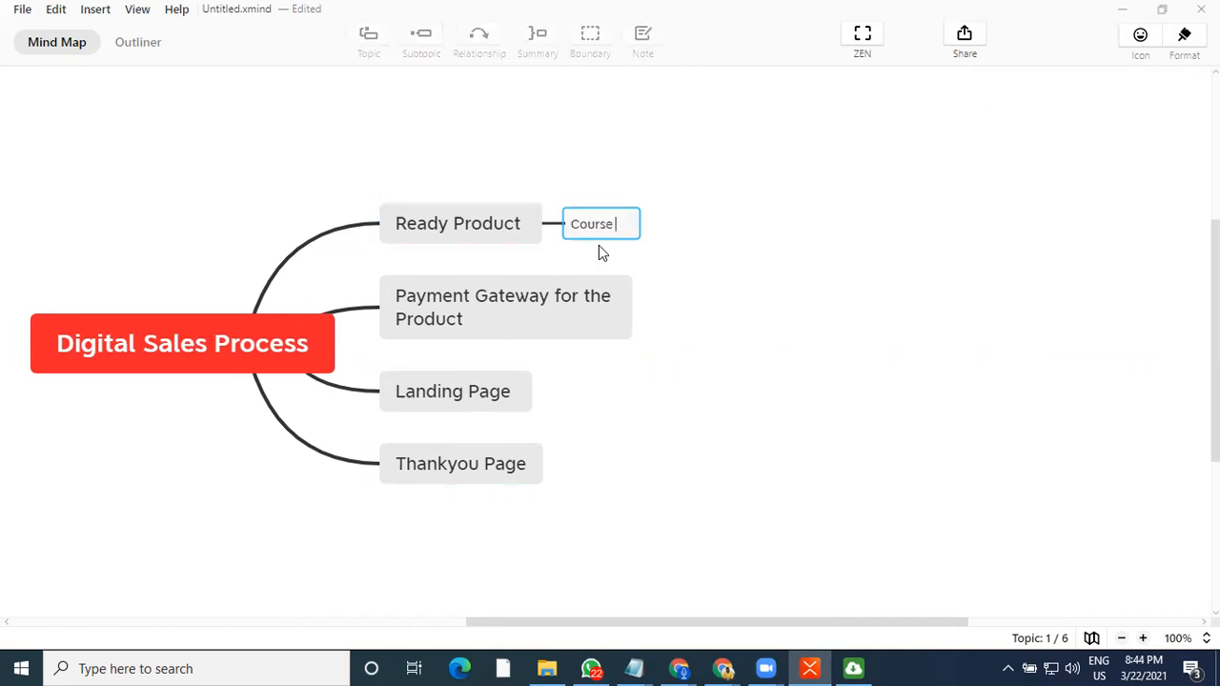
Add a second subtopic "Digital Product" under Ready Product
key("Return")
key("Return")
type("Digital")
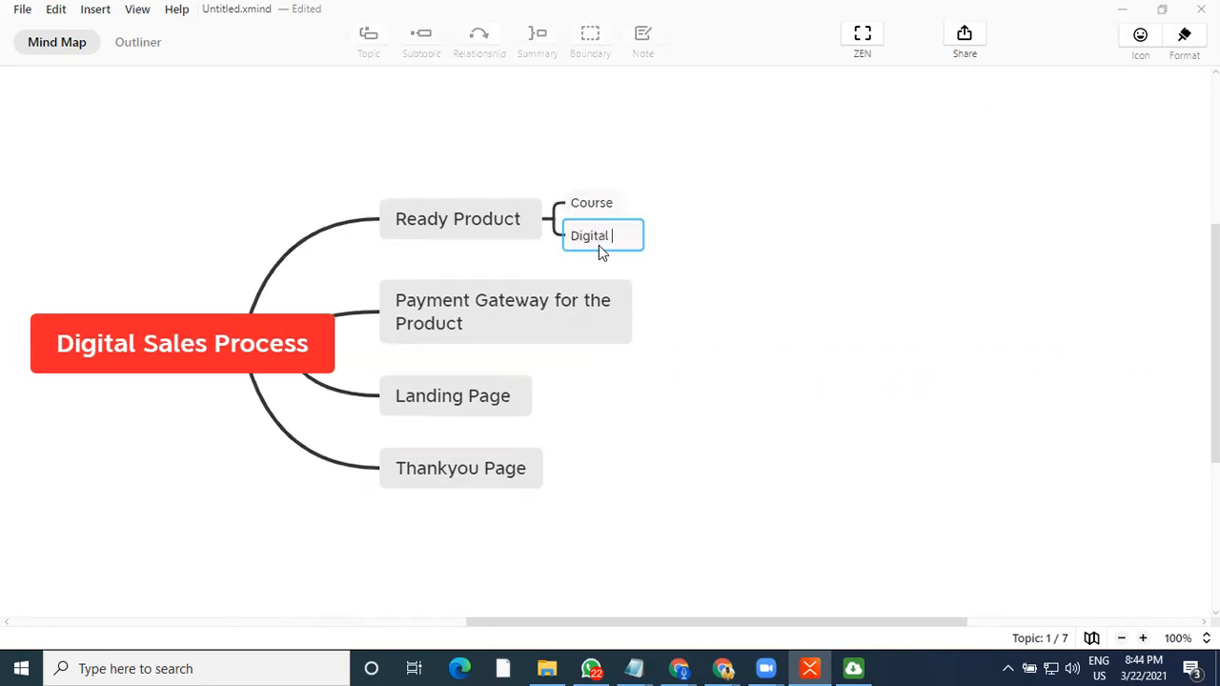
type(" Product")
Add a third subtopic "Service" under Ready Product
key("Return")
key("Return")
type("S")
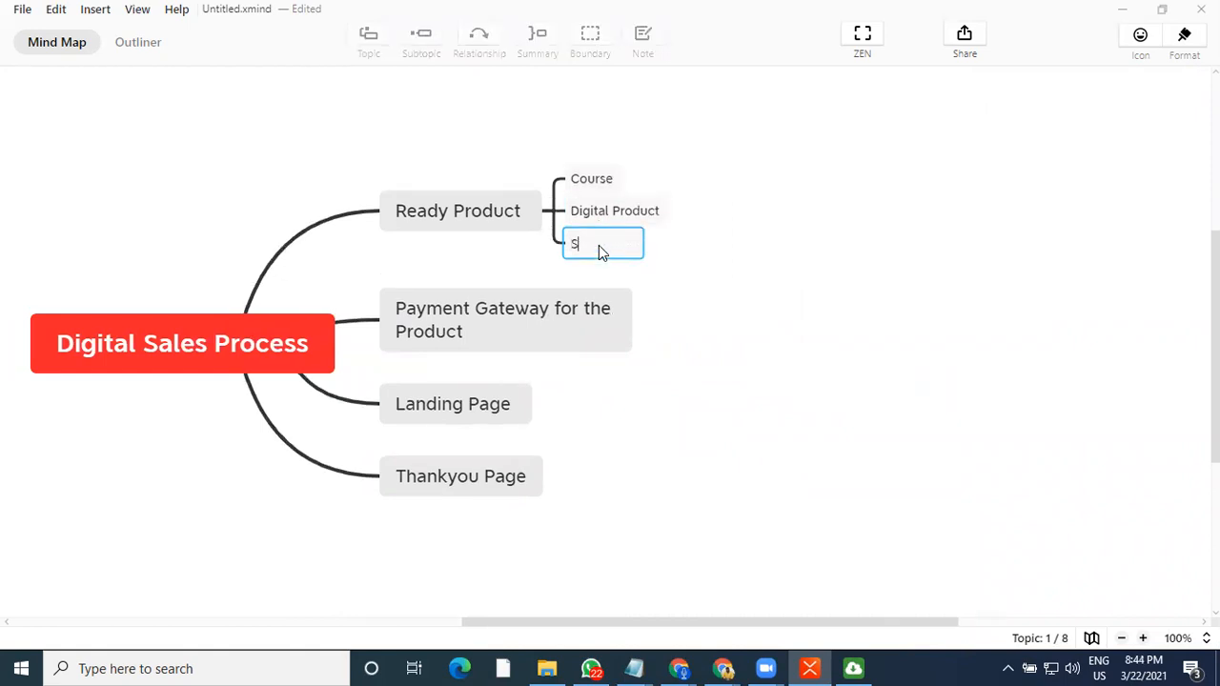
type("ervice")
key("Return")
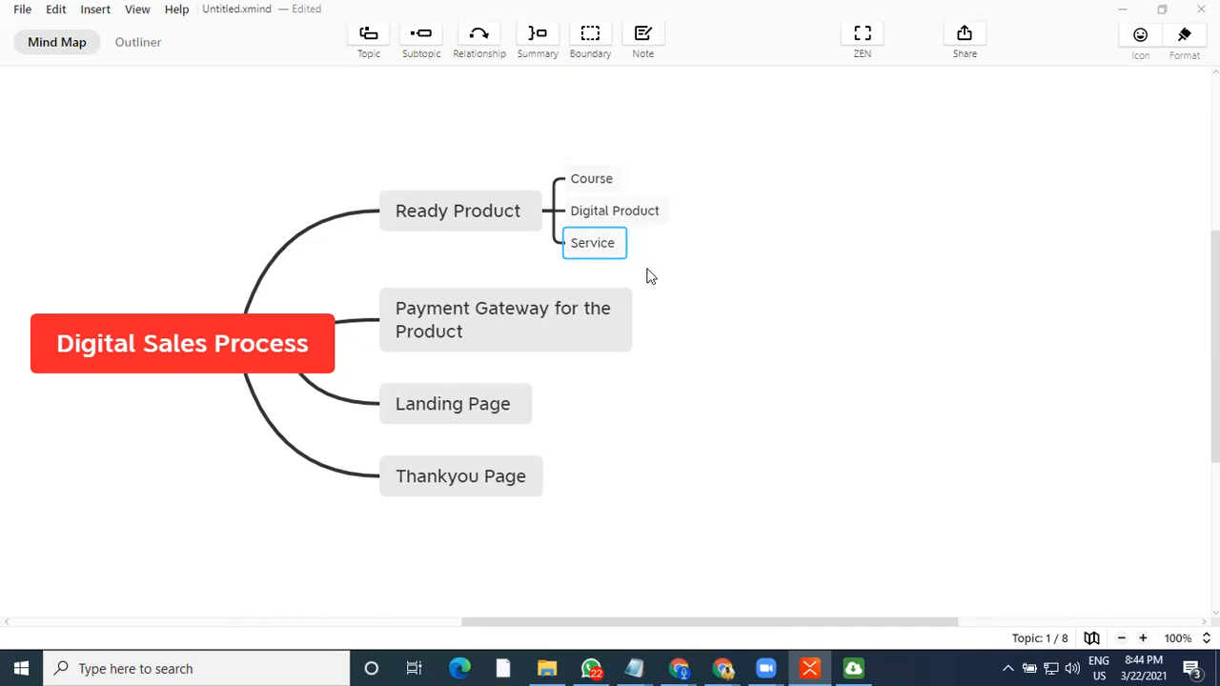
Add a subtopic "Product Page" under the Payment Gateway for the Product topic
left_click(616, 332)
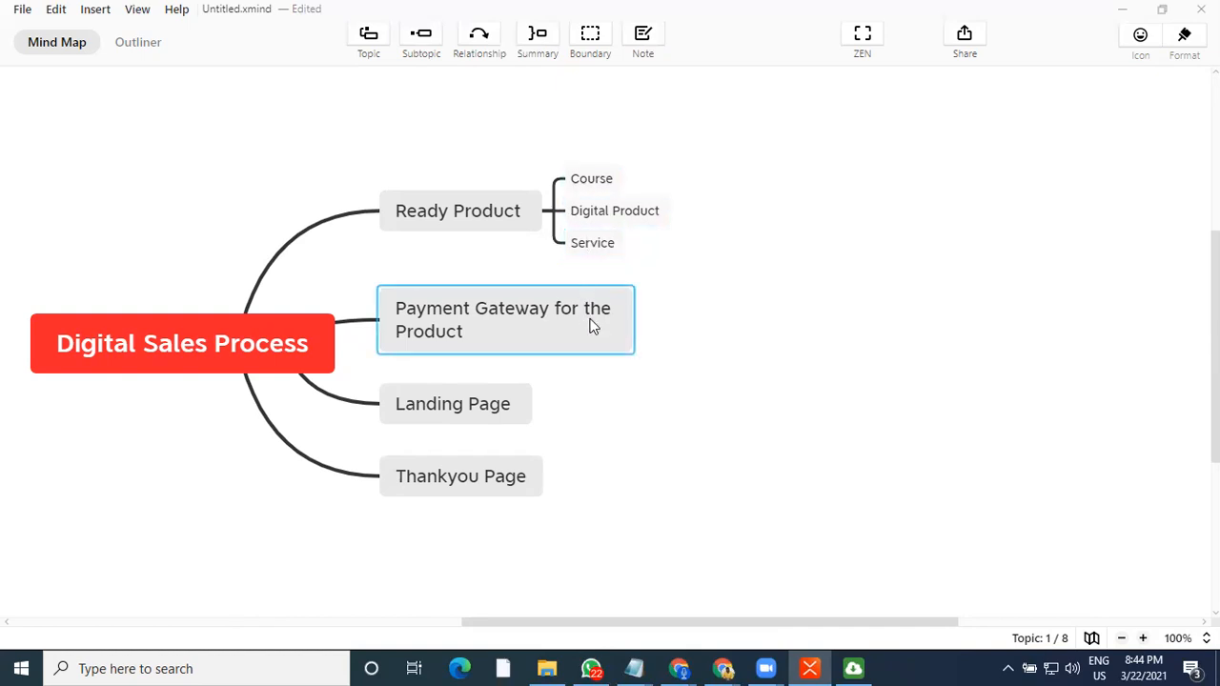
key("Tab")
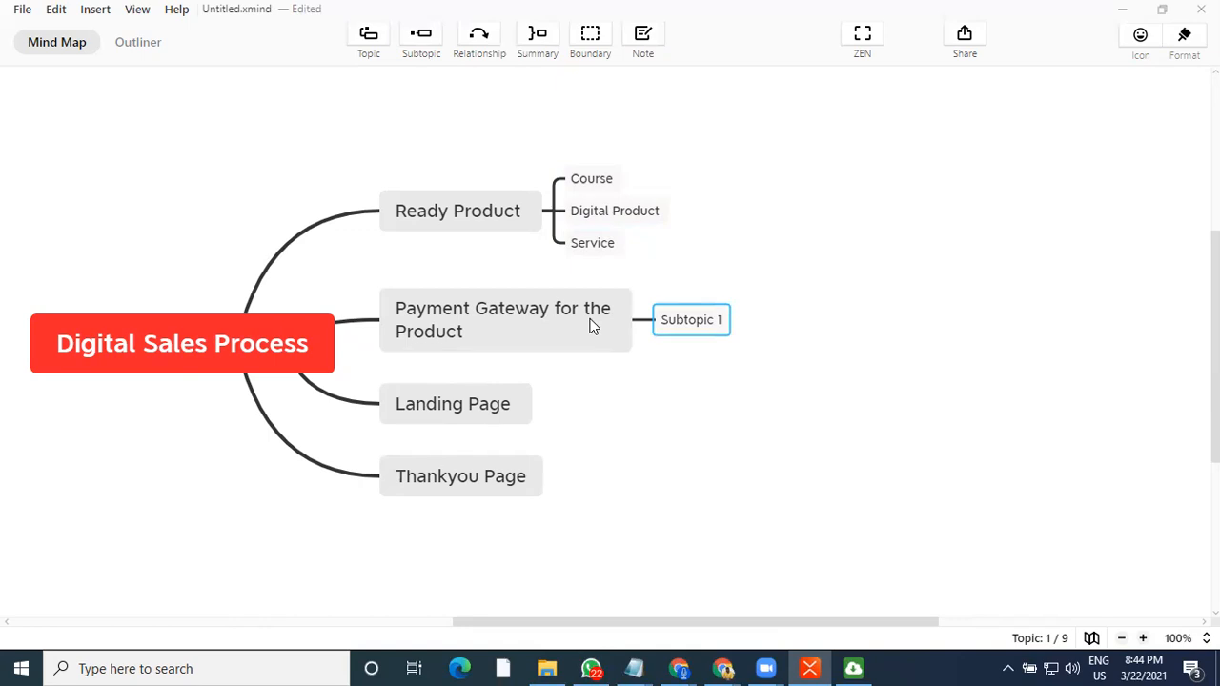
type("Pro")
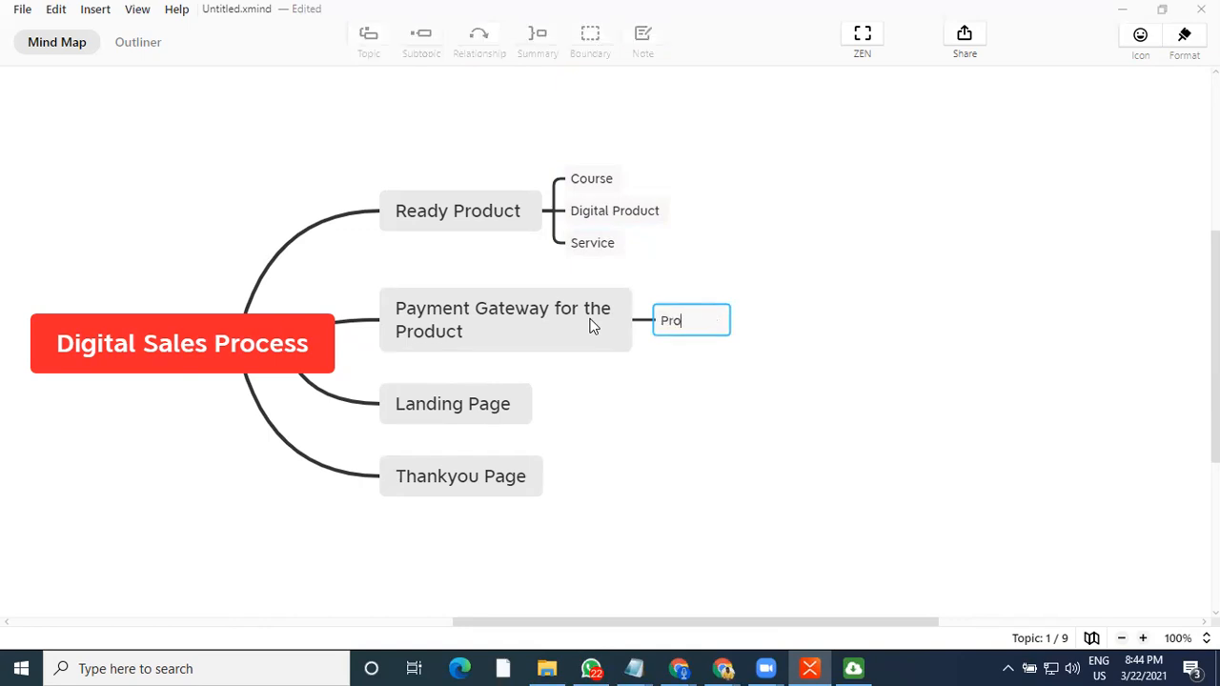
type("duct Page")
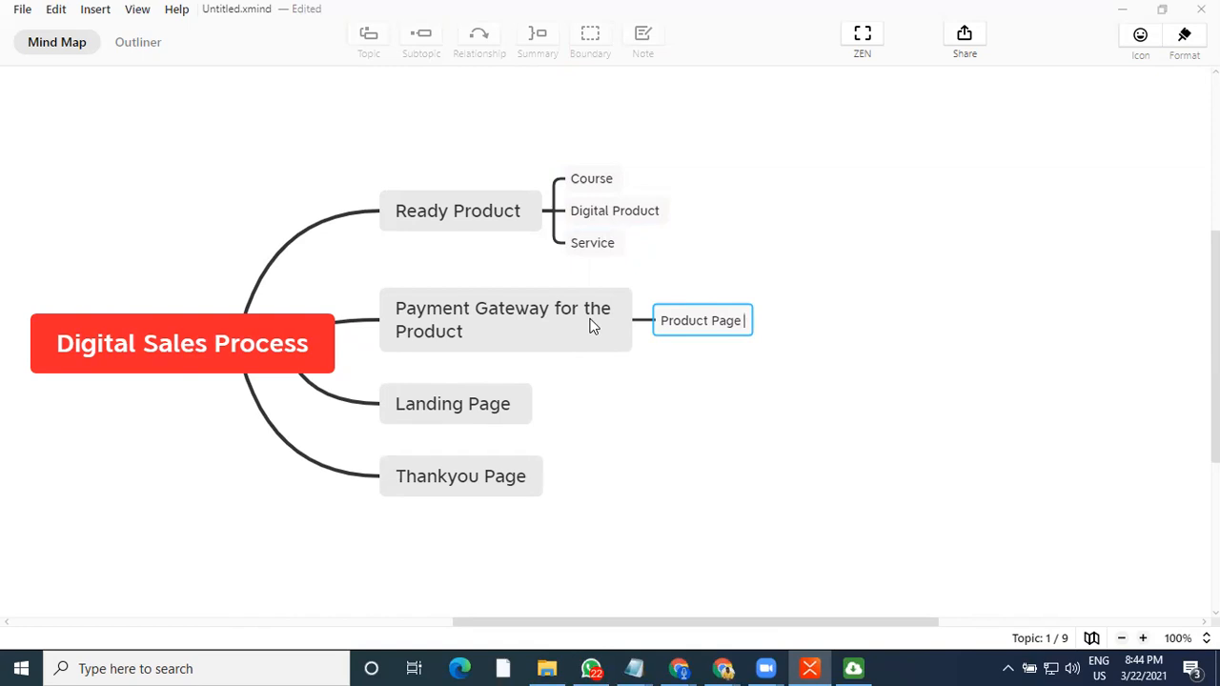
key("Return")
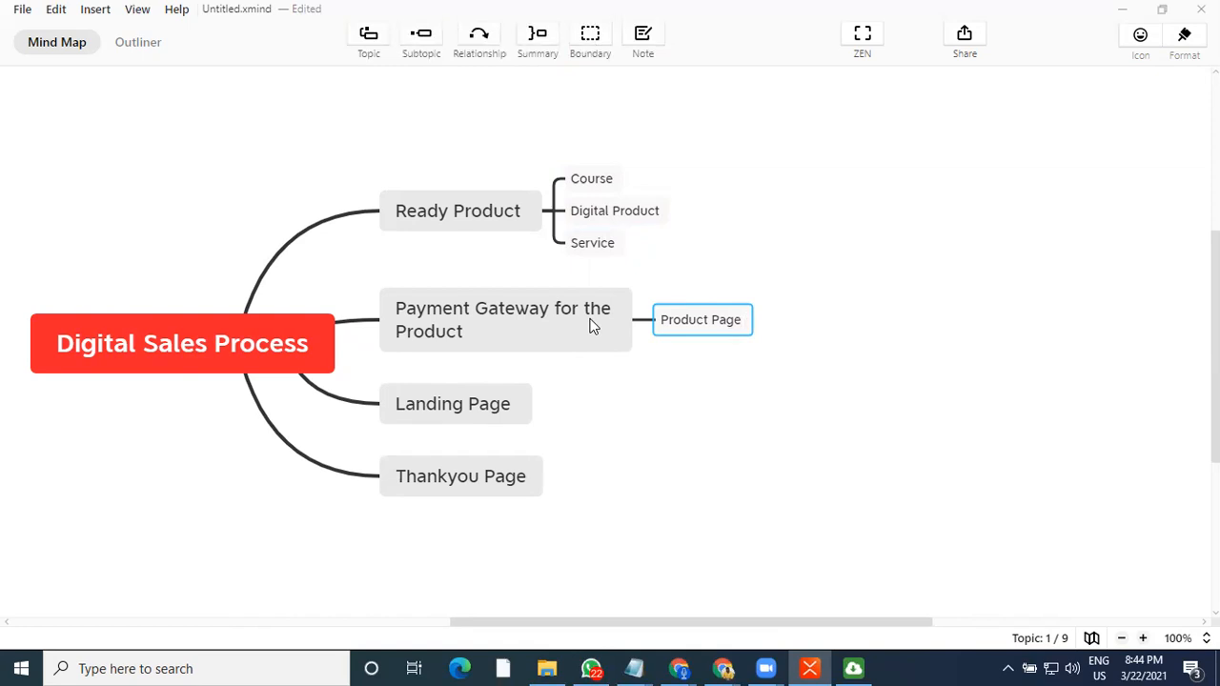
Add a second subtopic "Redirecting Link" under Payment Gateway for the Product
key("Return")
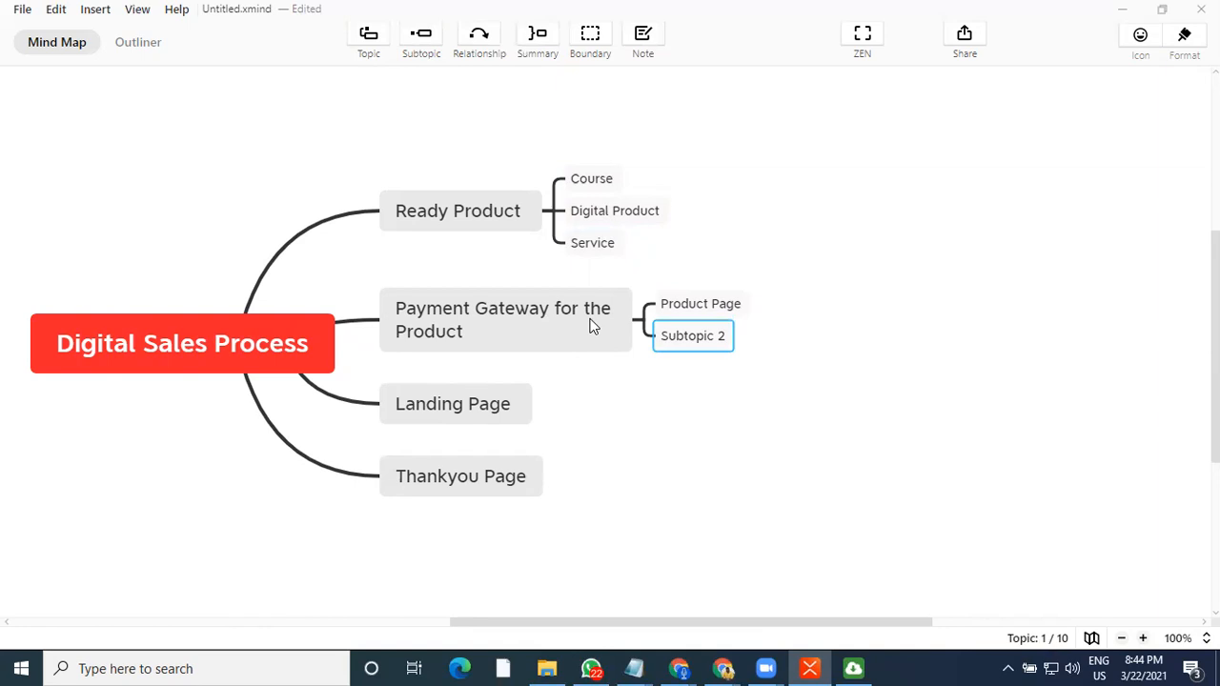
type("Redirecting Link")
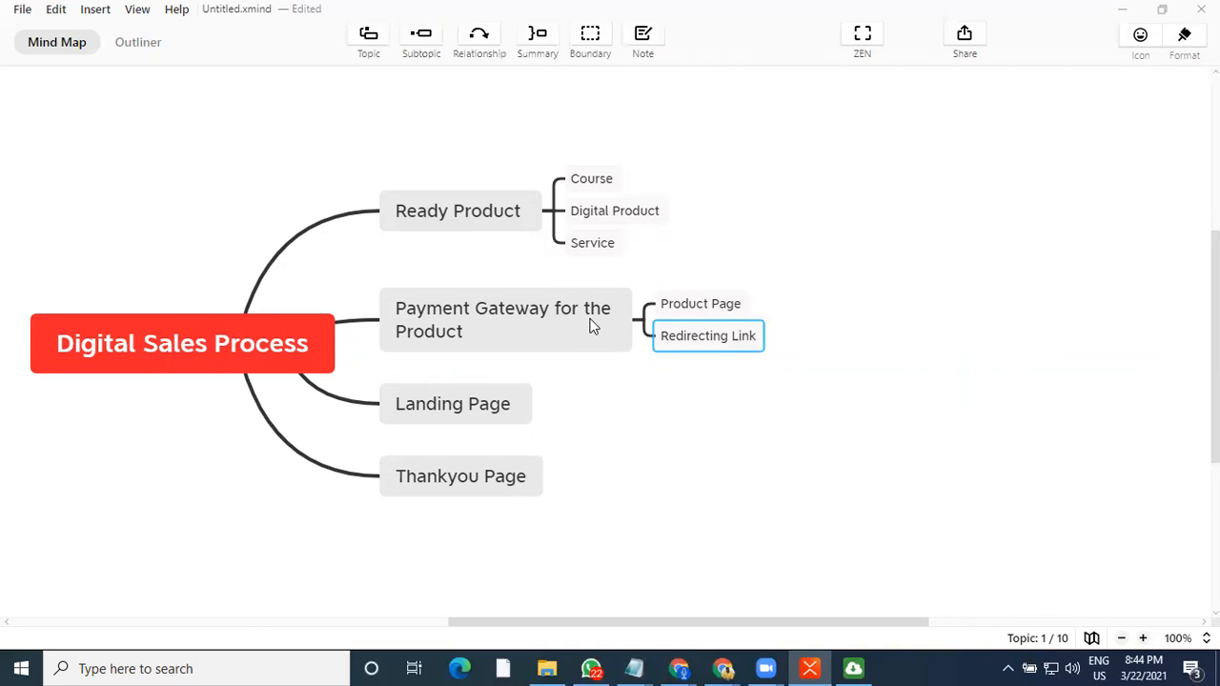
left_click(548, 324)
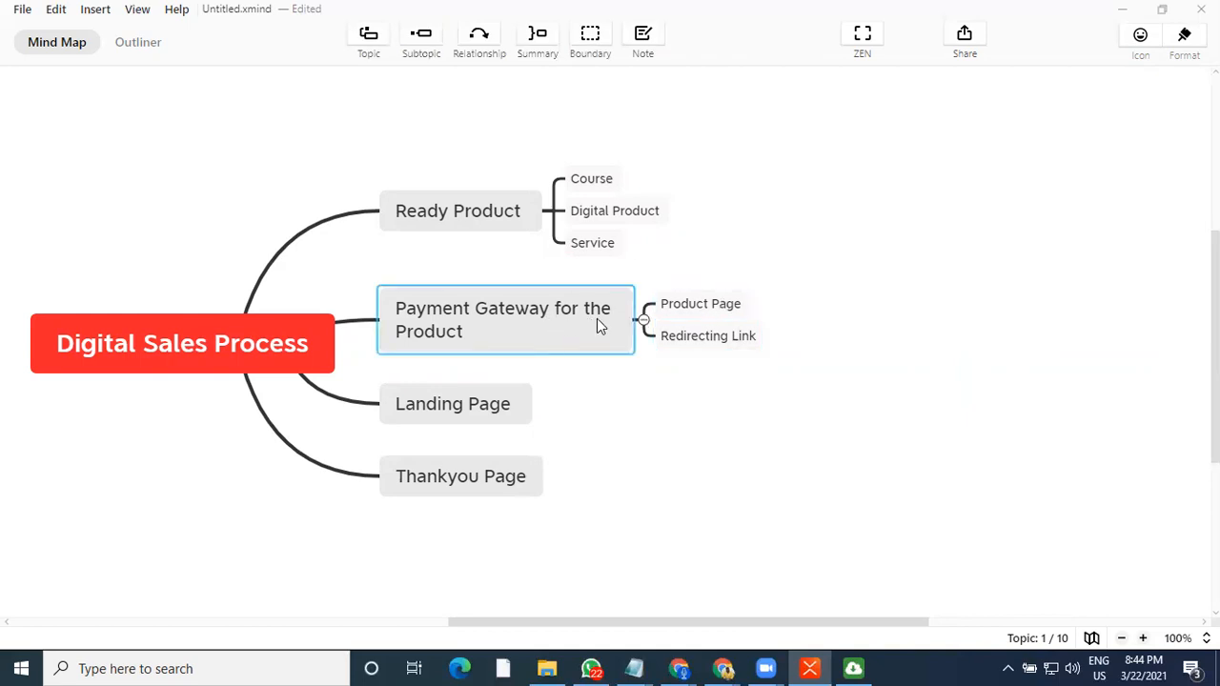
Add a subtopic "Thank you Page" under Redirecting Link
left_click(706, 307)
left_click(710, 339)
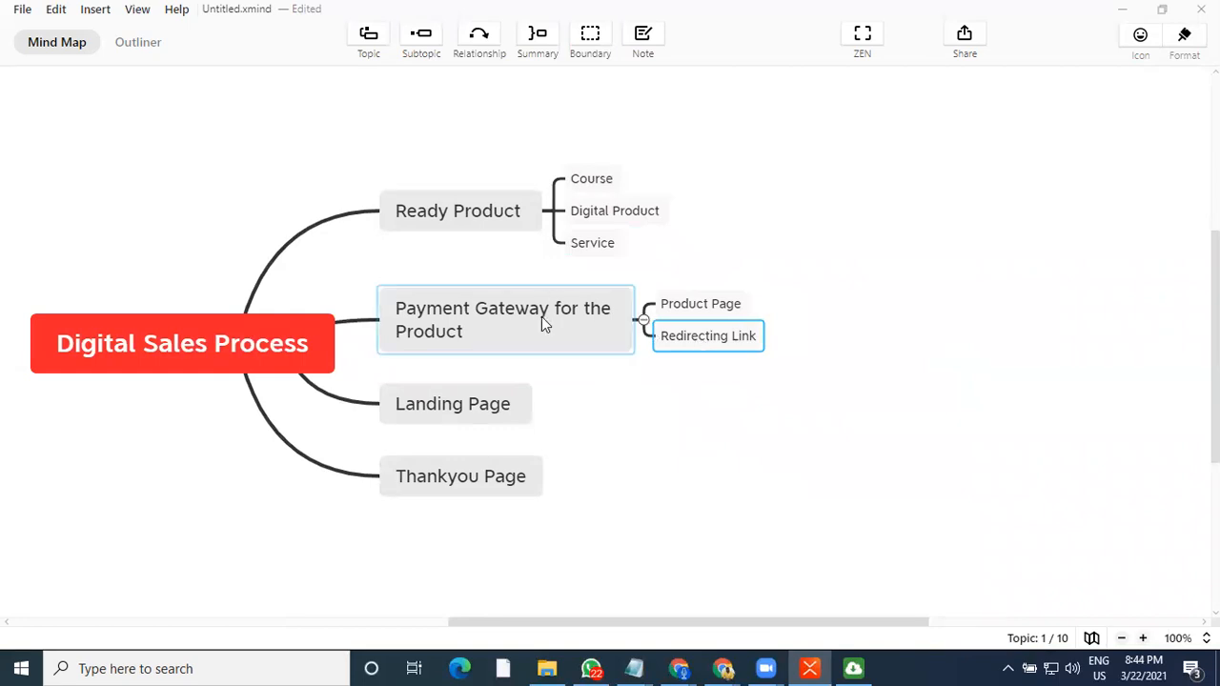
left_click(694, 311)
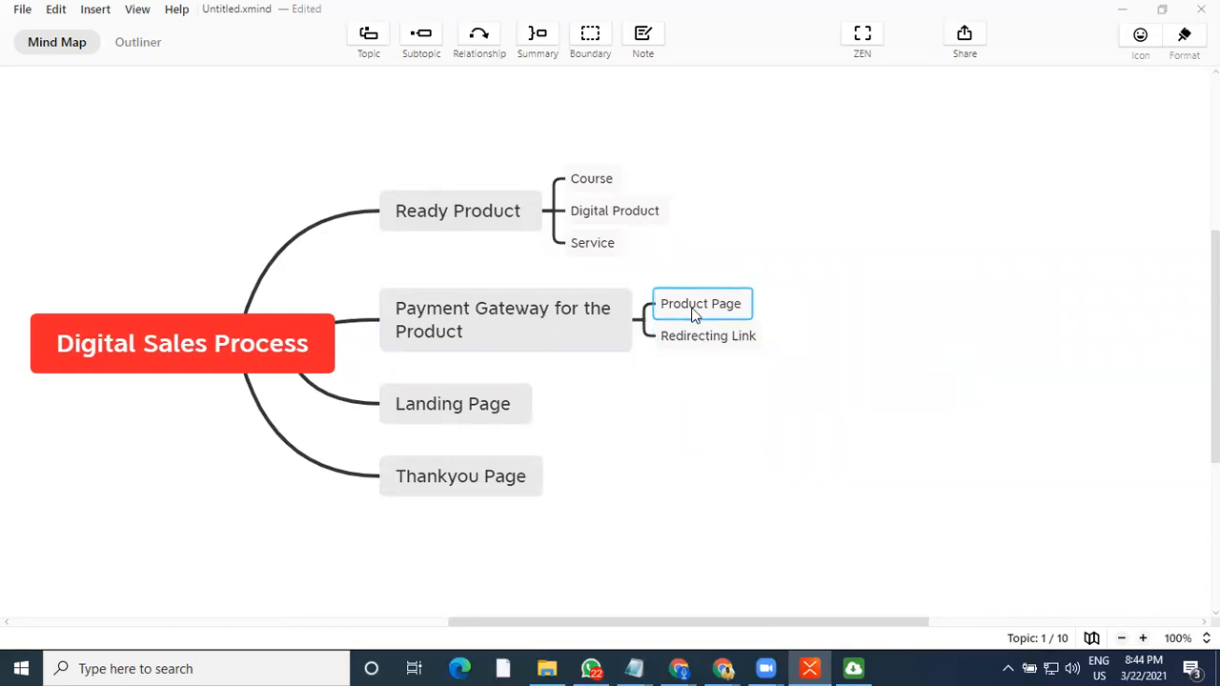
left_click(693, 339)
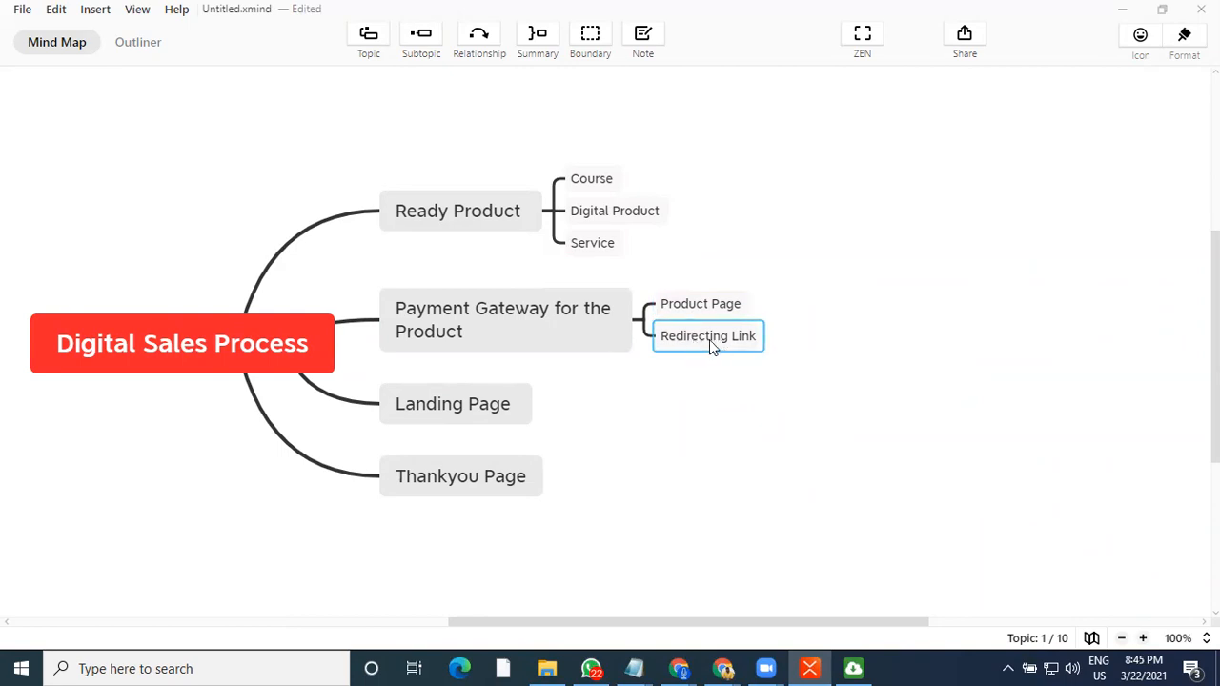
key("Tab")
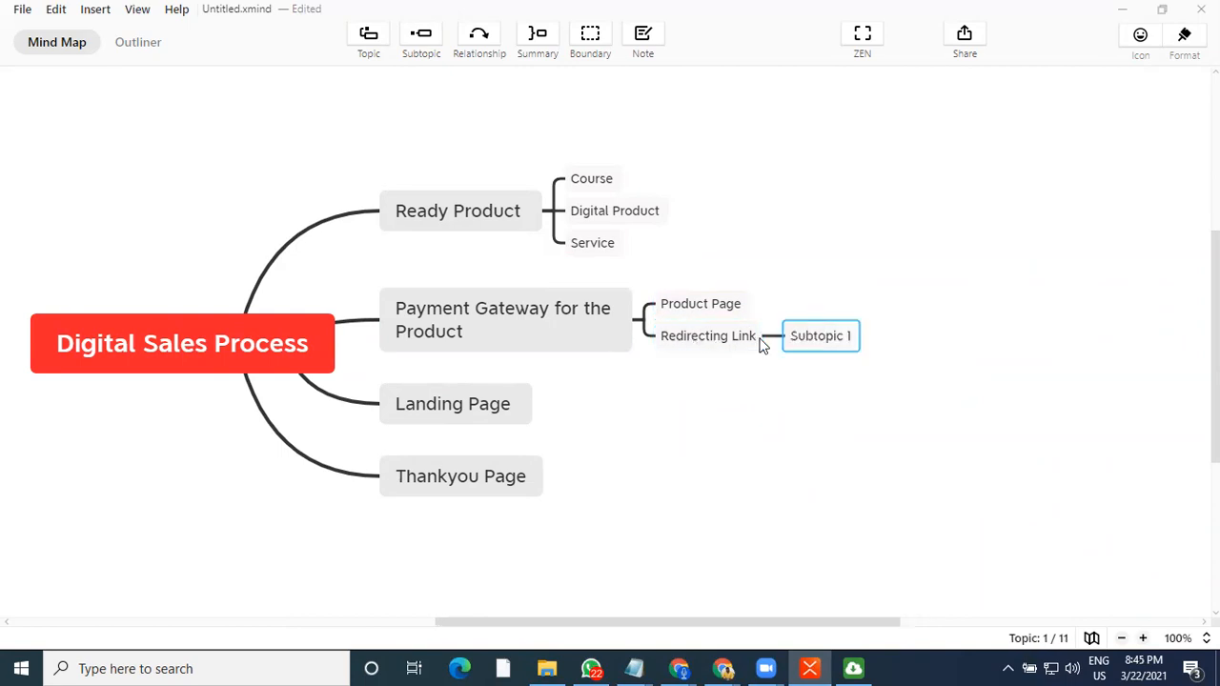
type("Thai")
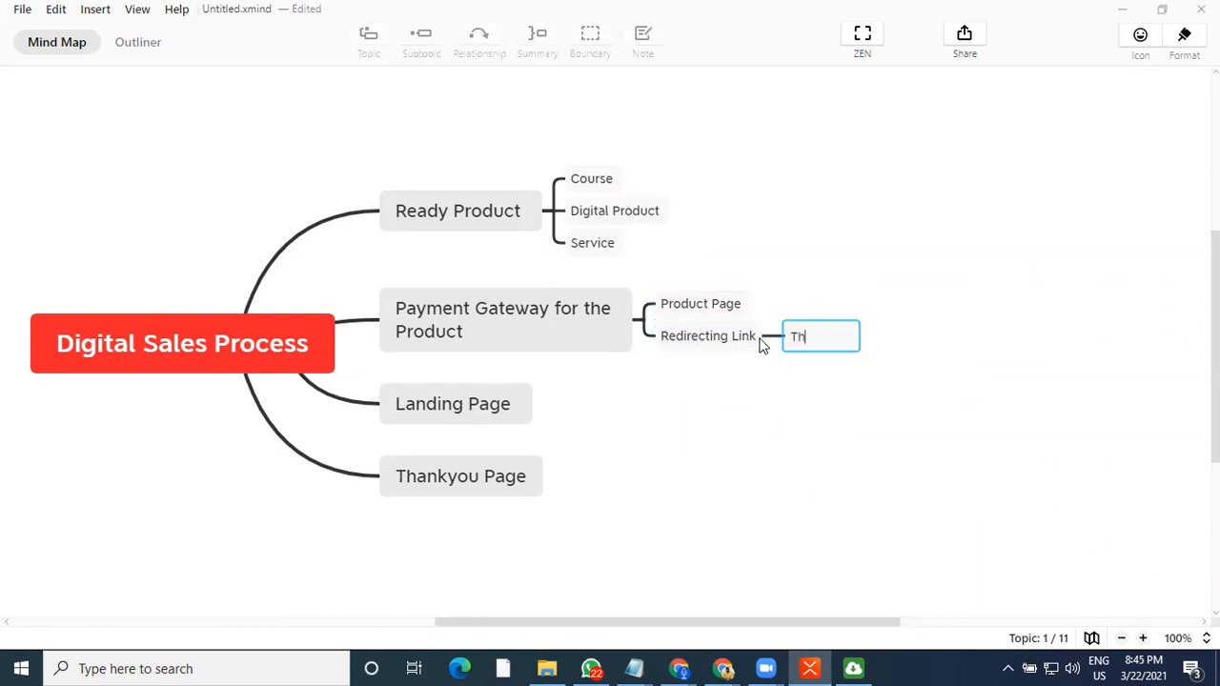
key("BackSpace")
type("nk you Page")
key("Return")
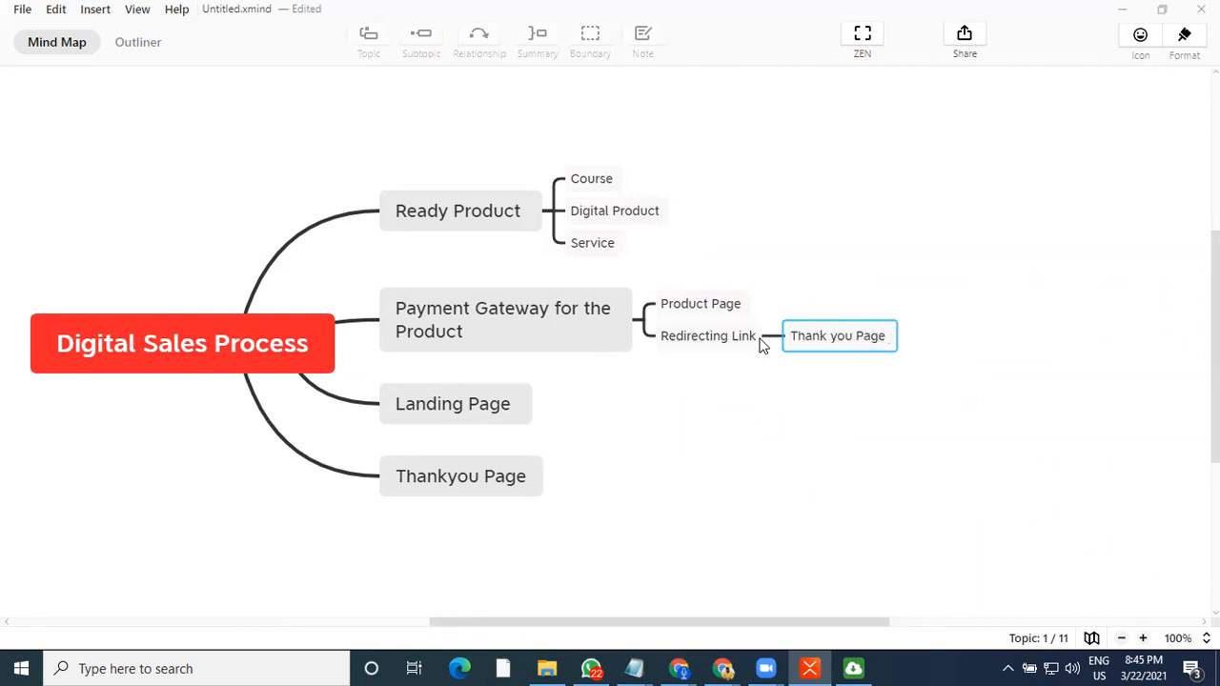
Add a second subtopic "Blank - Default Thank you Mesg" under Redirecting Link
key("Return")
type("B")
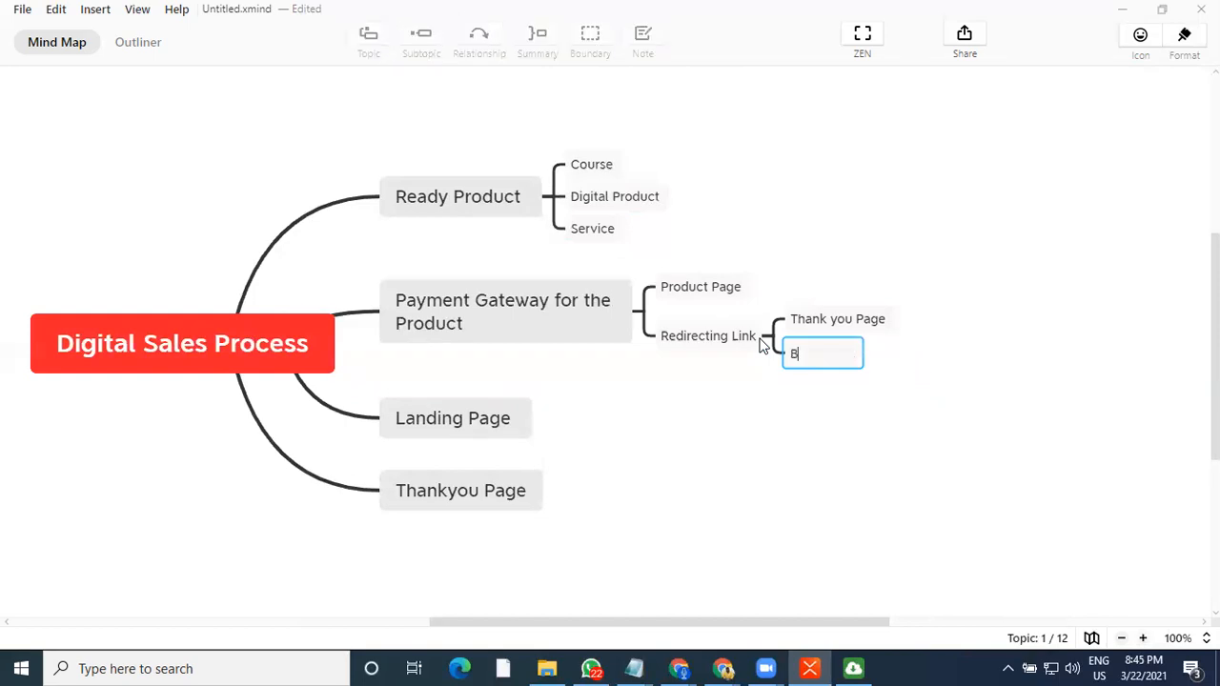
type("lank - Default T")
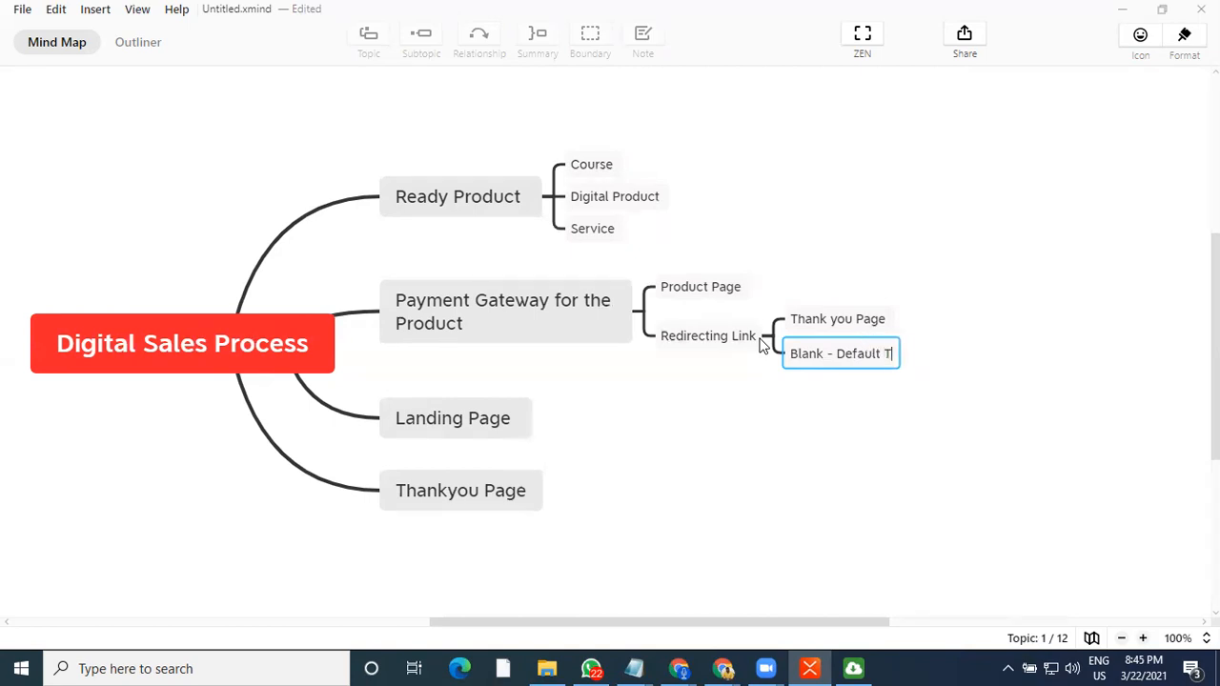
type("hank you Mesg")
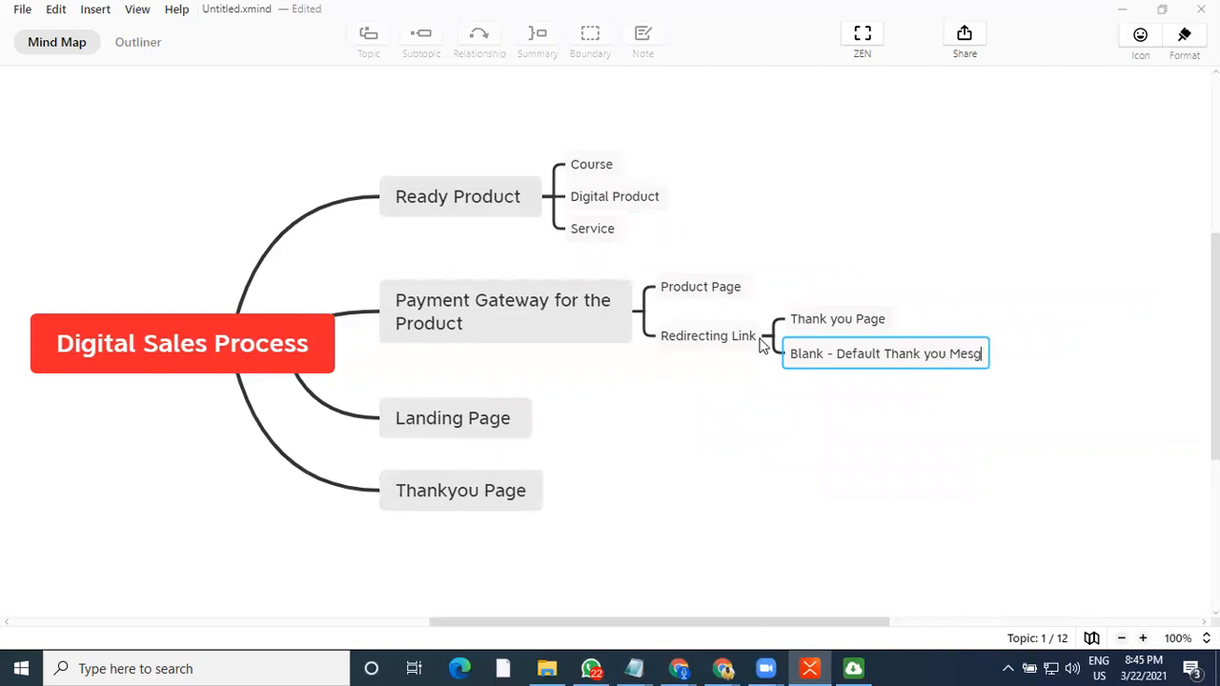
key("Return")
left_click(827, 417)
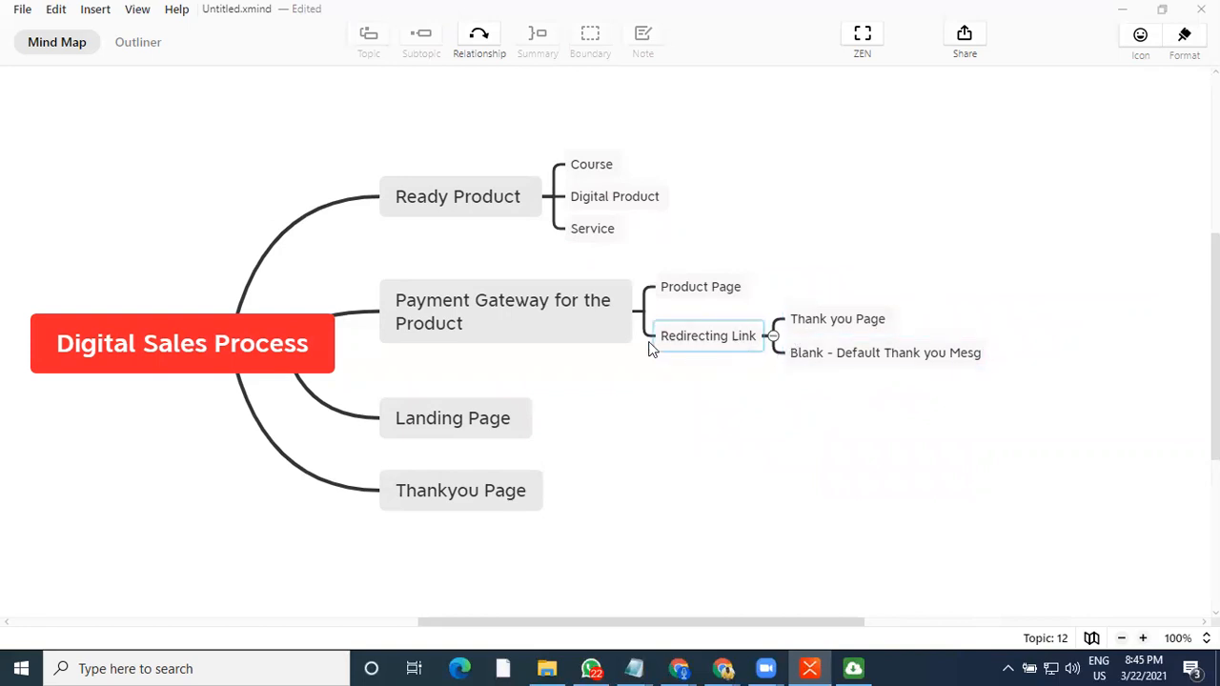
left_click(692, 304)
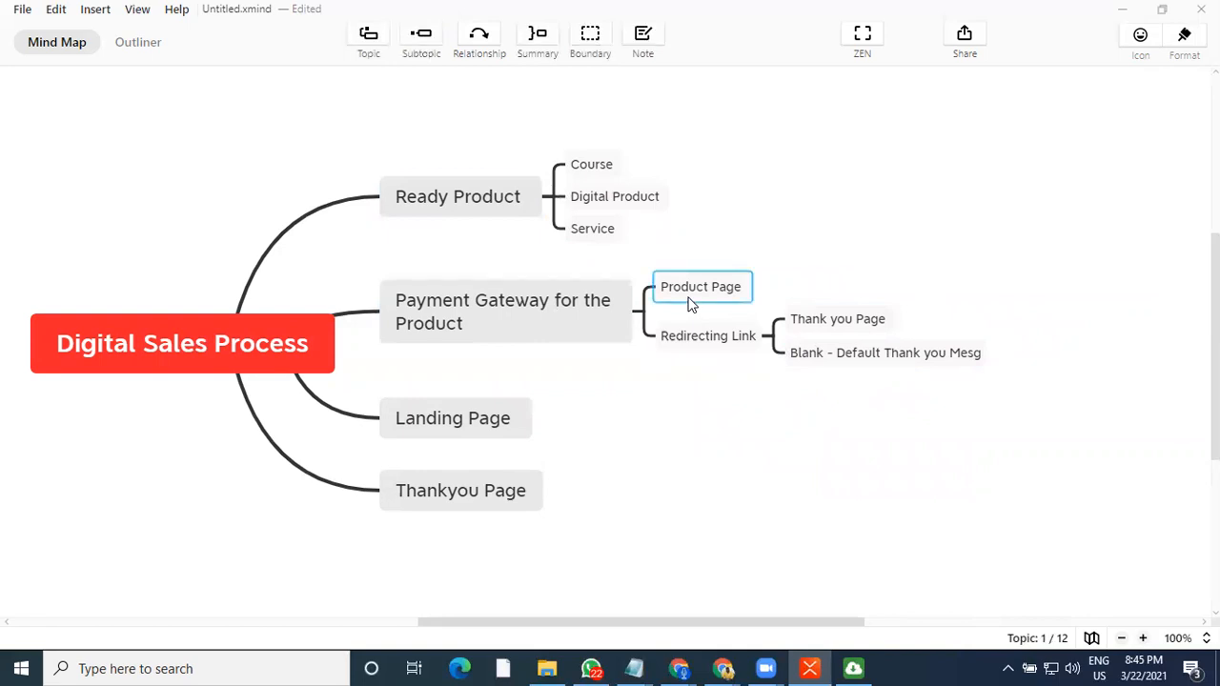
left_click(864, 363)
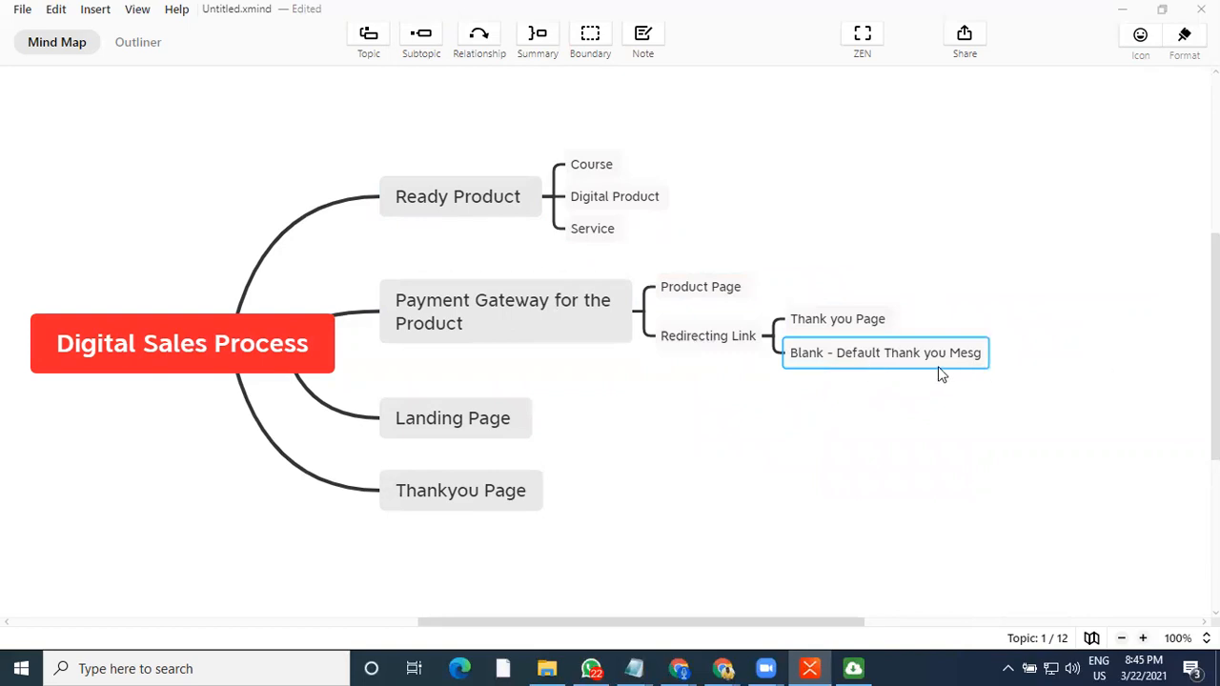
left_click(713, 336)
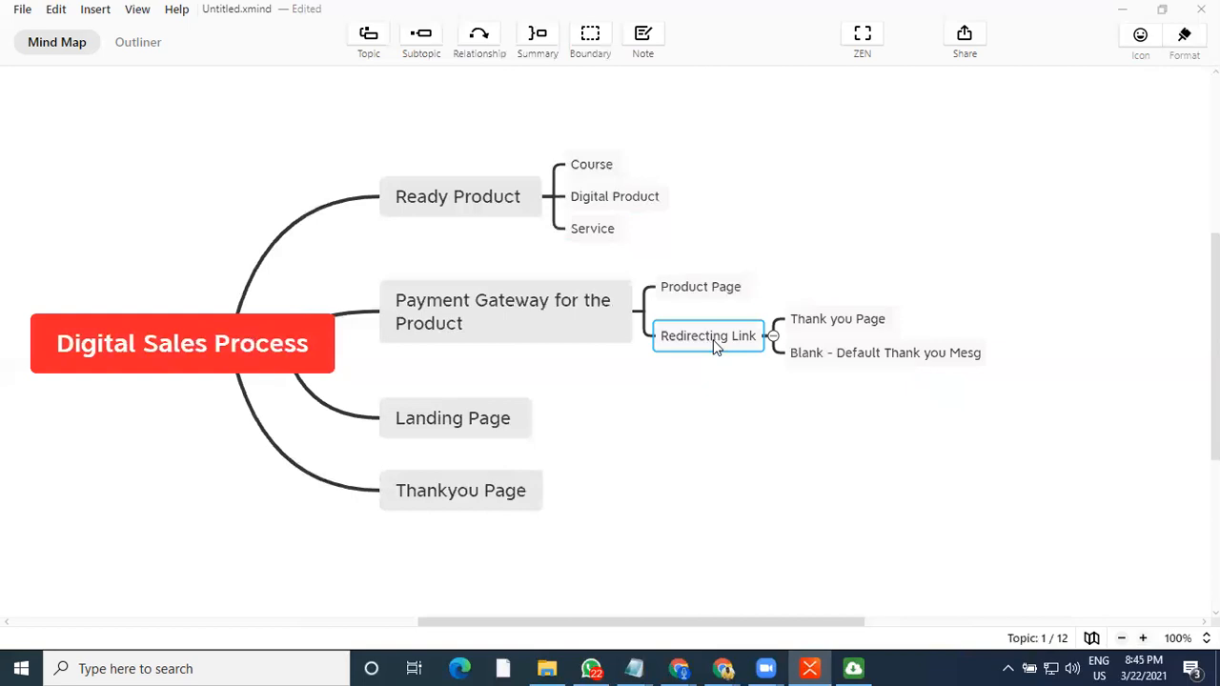
left_click(844, 324)
left_click(482, 511)
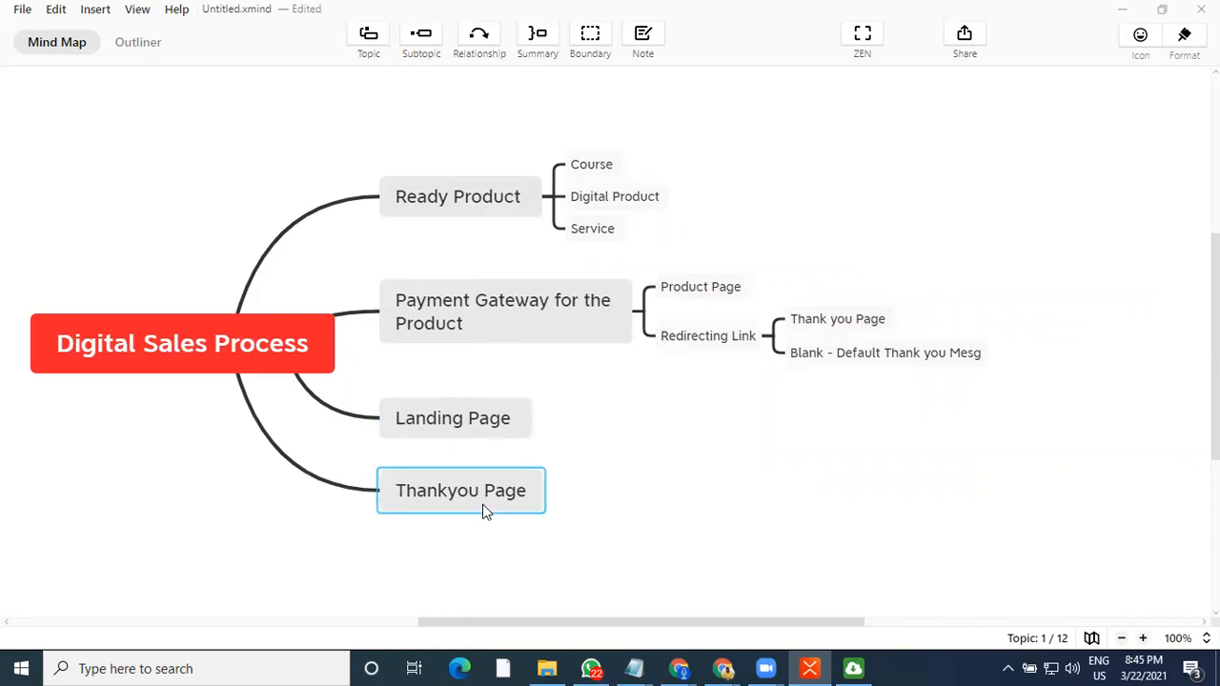
Add a subtopic "Redirect Upselling Product via Payment Gate" under the Thank you Page subtopic
left_click(812, 322)
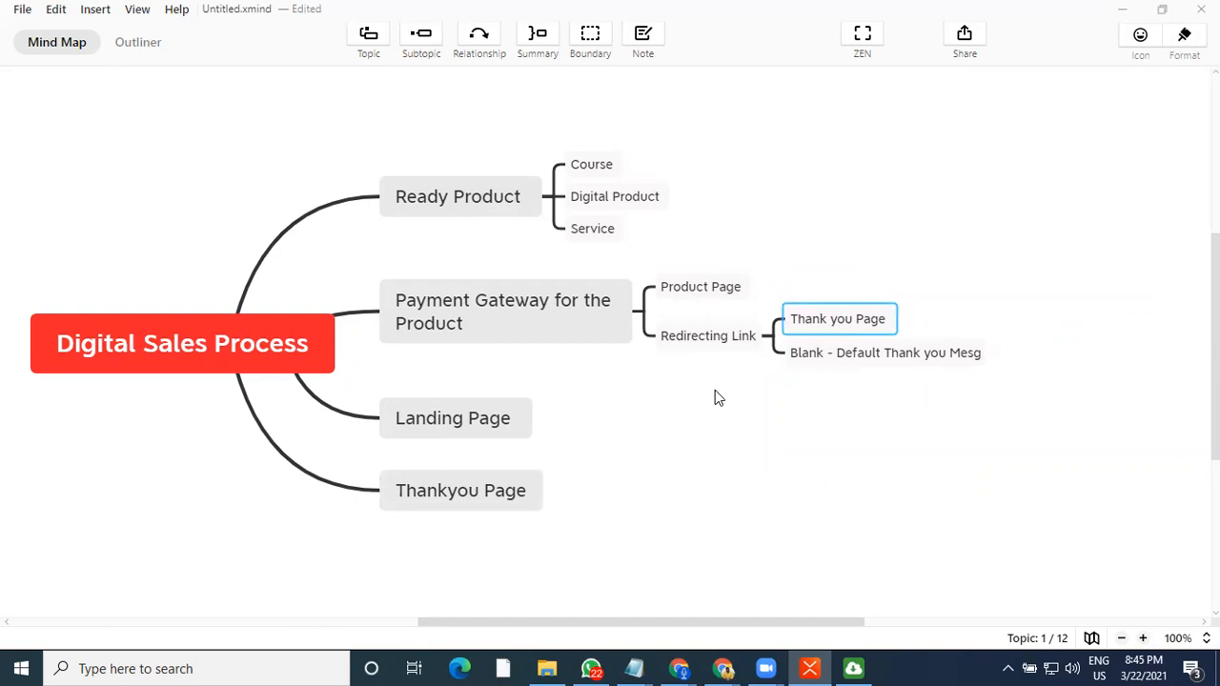
key("Tab")
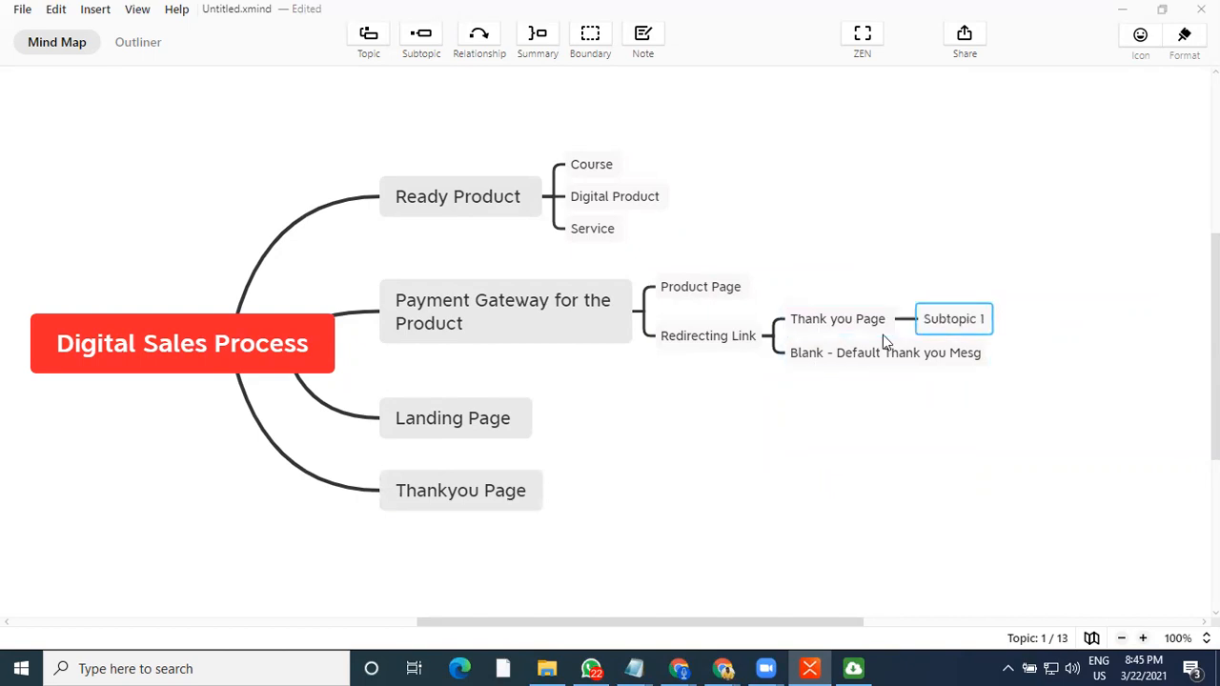
type("Redir3ec")
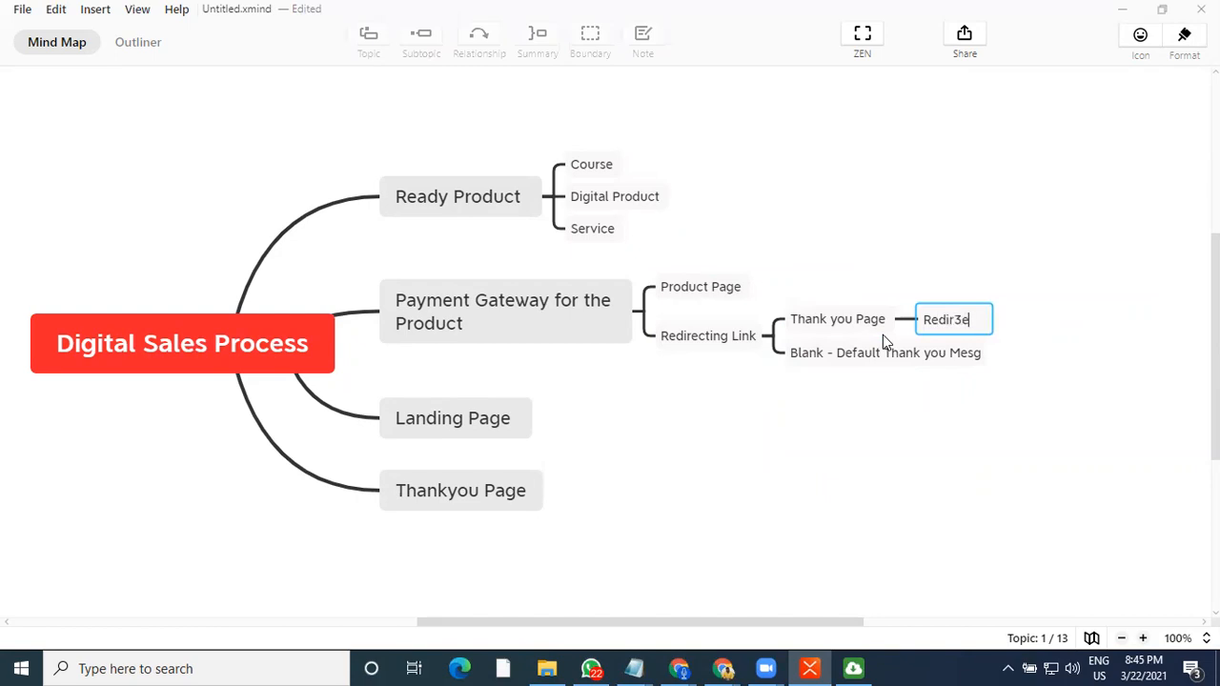
key("BackSpace")
key("BackSpace")
key("BackSpace")
type("ect them")
key("BackSpace")
key("BackSpace")
key("BackSpace")
key("BackSpace")
type("Upselling")
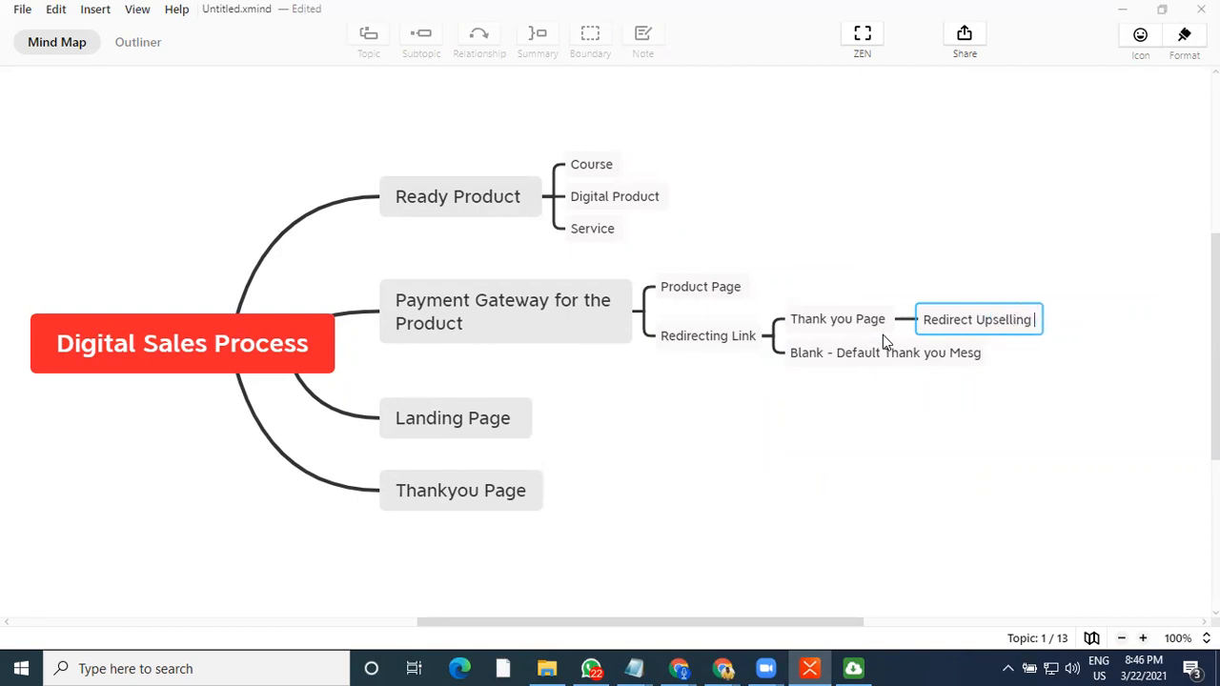
type(" Pa")
key("BackSpace")
type("roduct ")
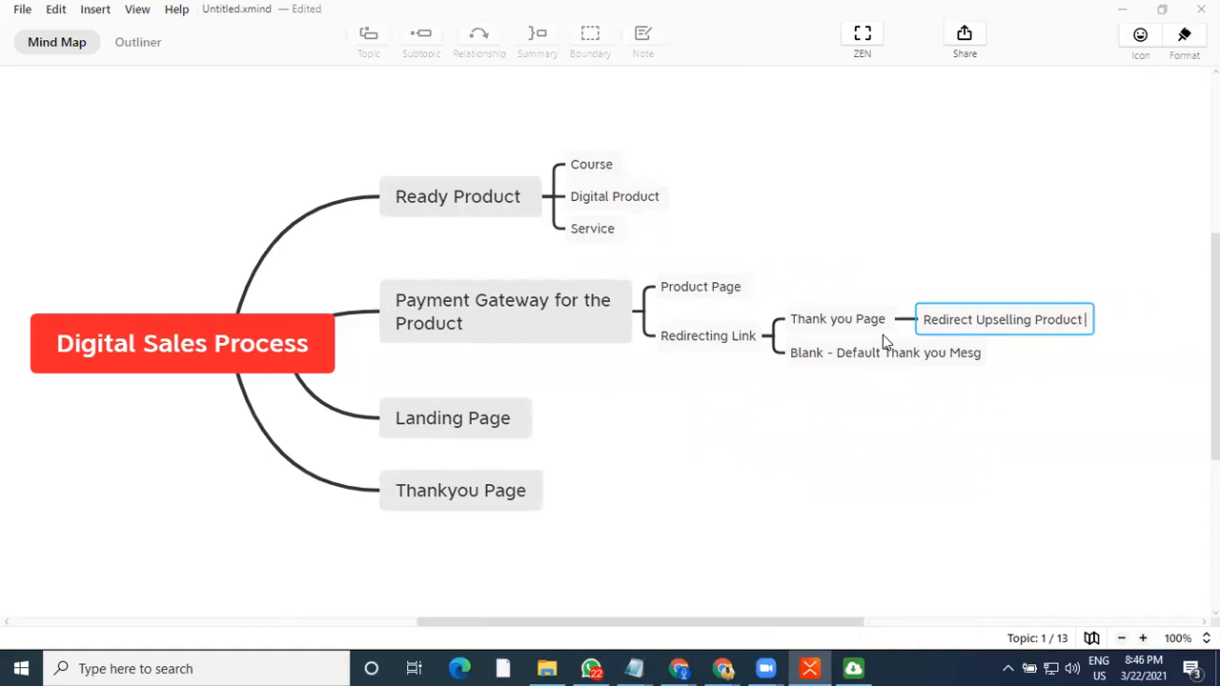
type("via Pay")
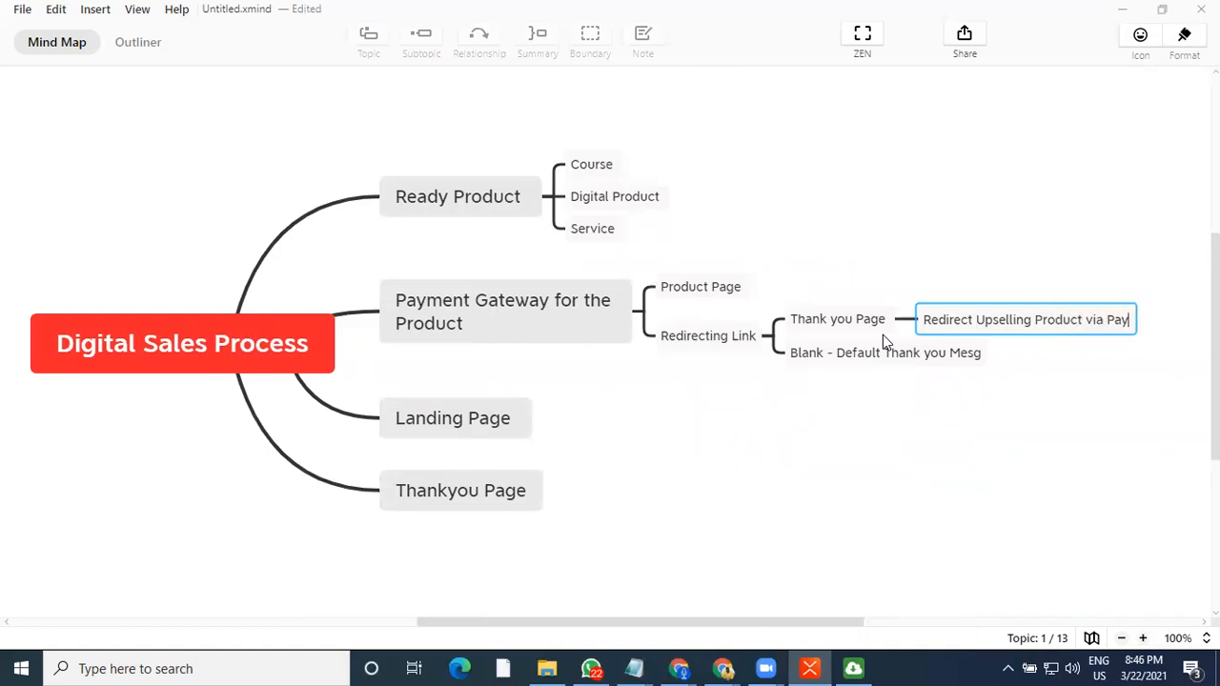
type("ment Gate")
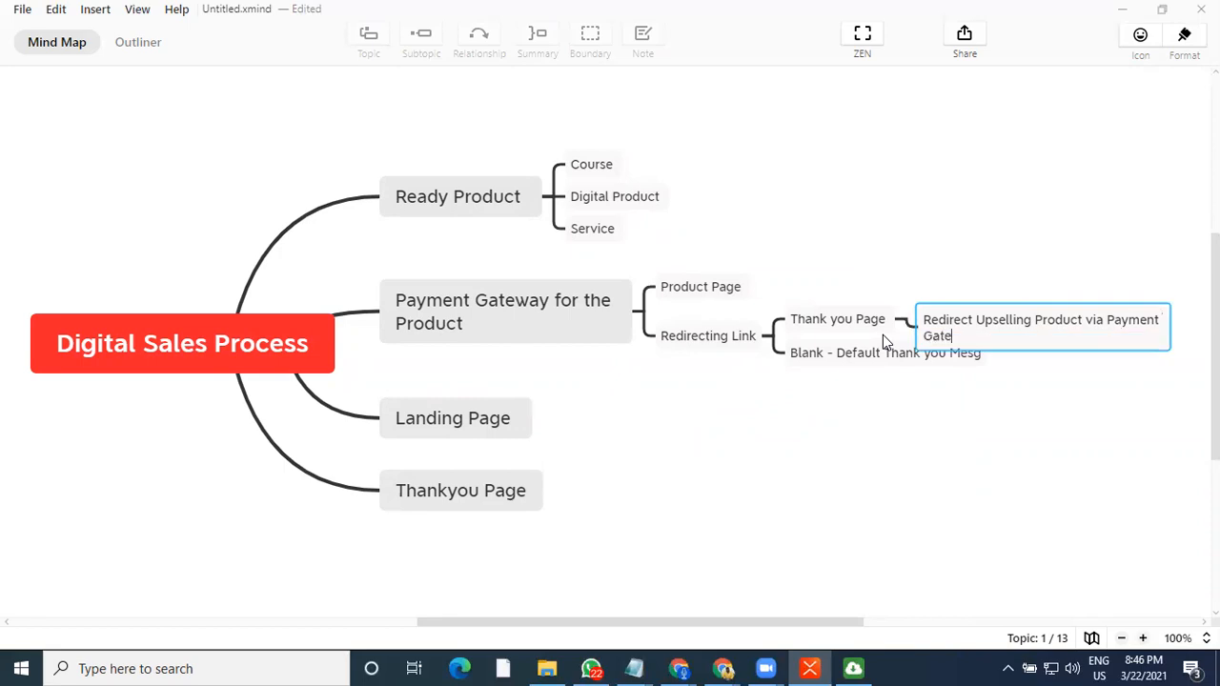
key("Return")
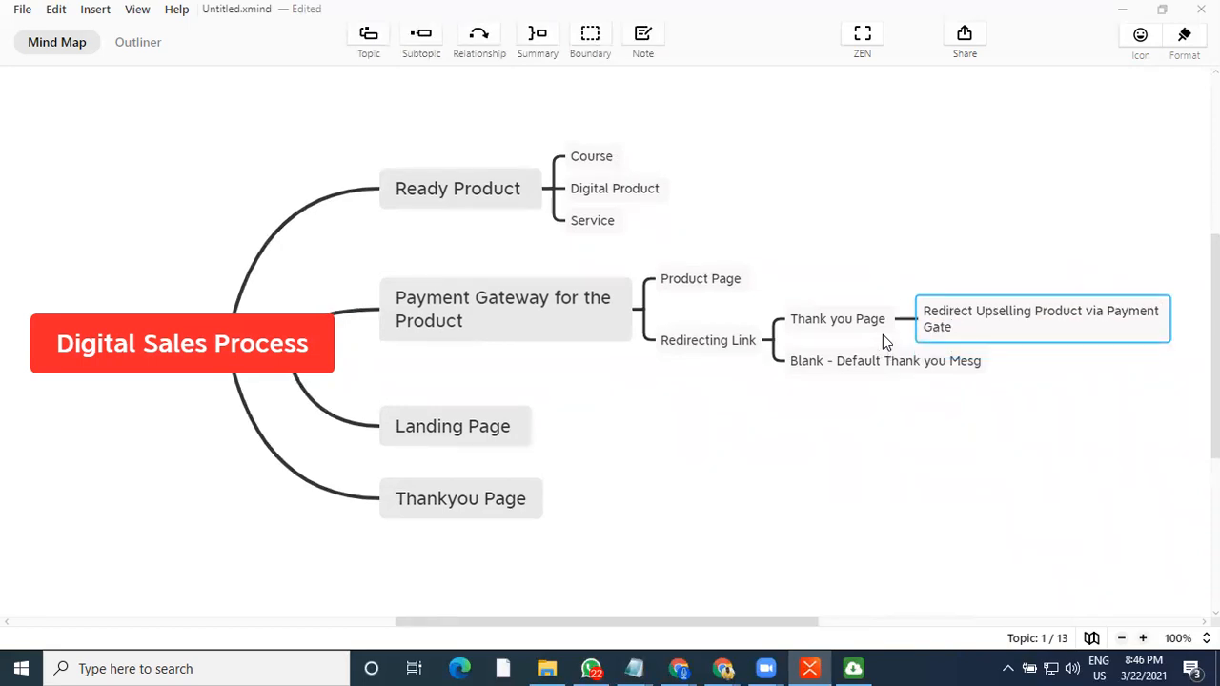
Complete the new subtopic's label to read "Redirect Upselling Product via Payment Gateway"
double_click(967, 320)
type("way")
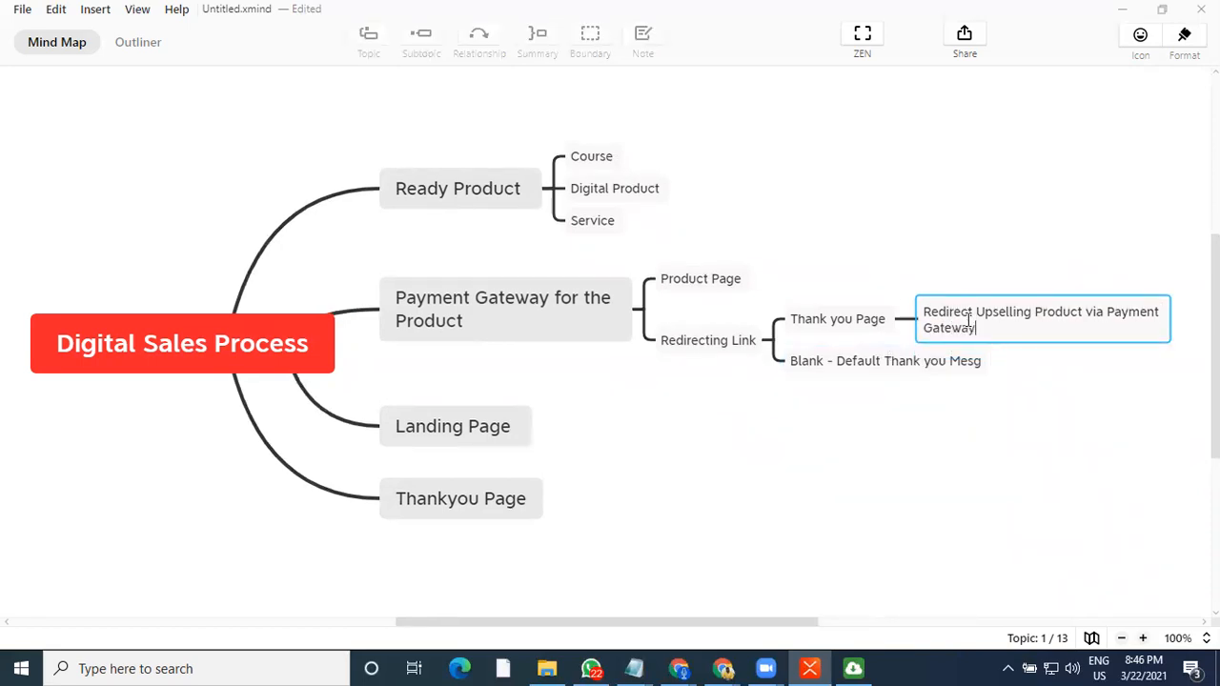
key("Return")
left_click(932, 416)
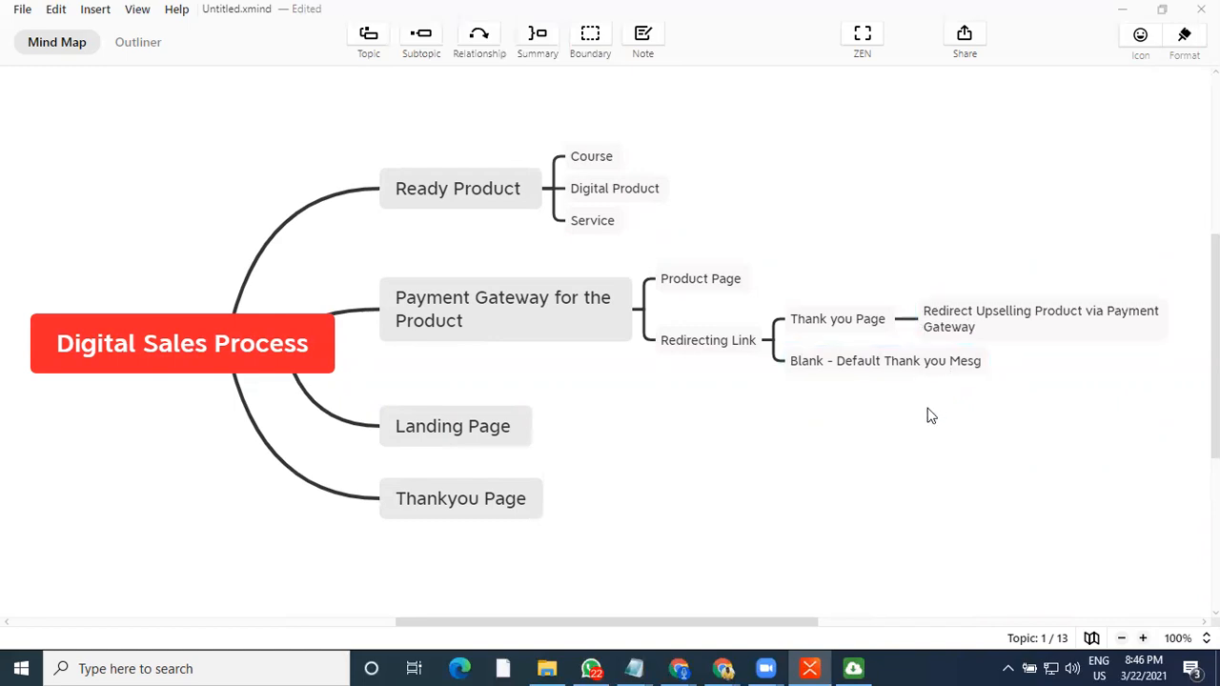
left_click(533, 339)
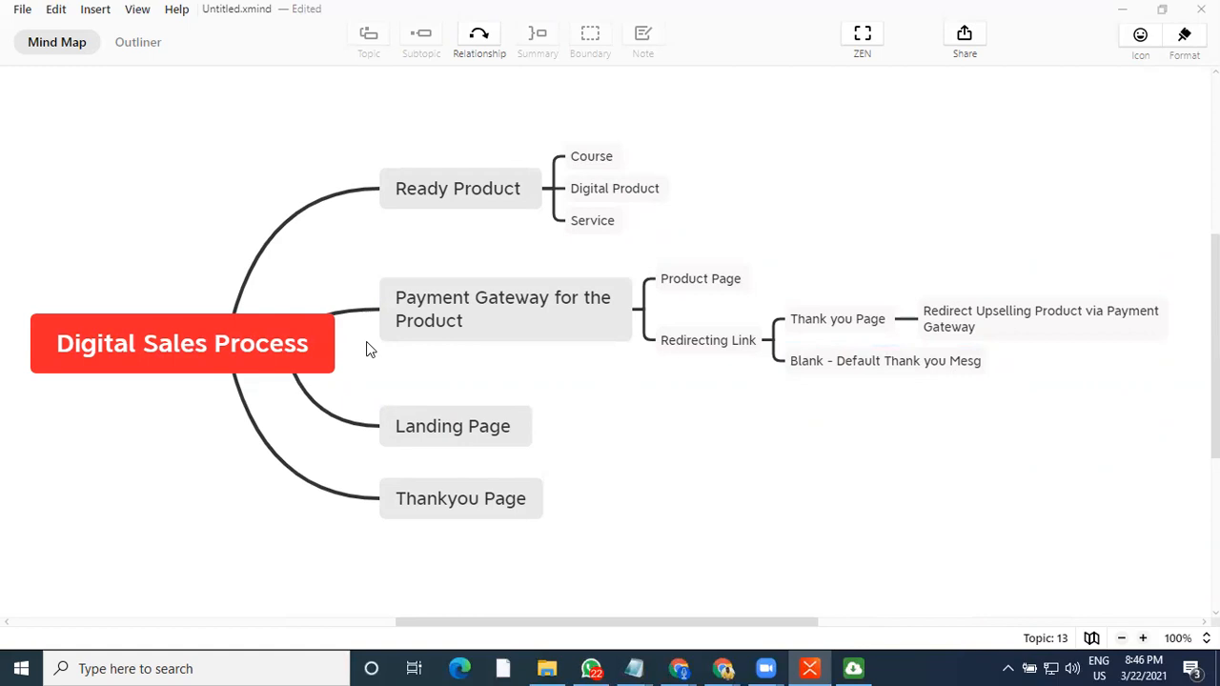
left_click(705, 283)
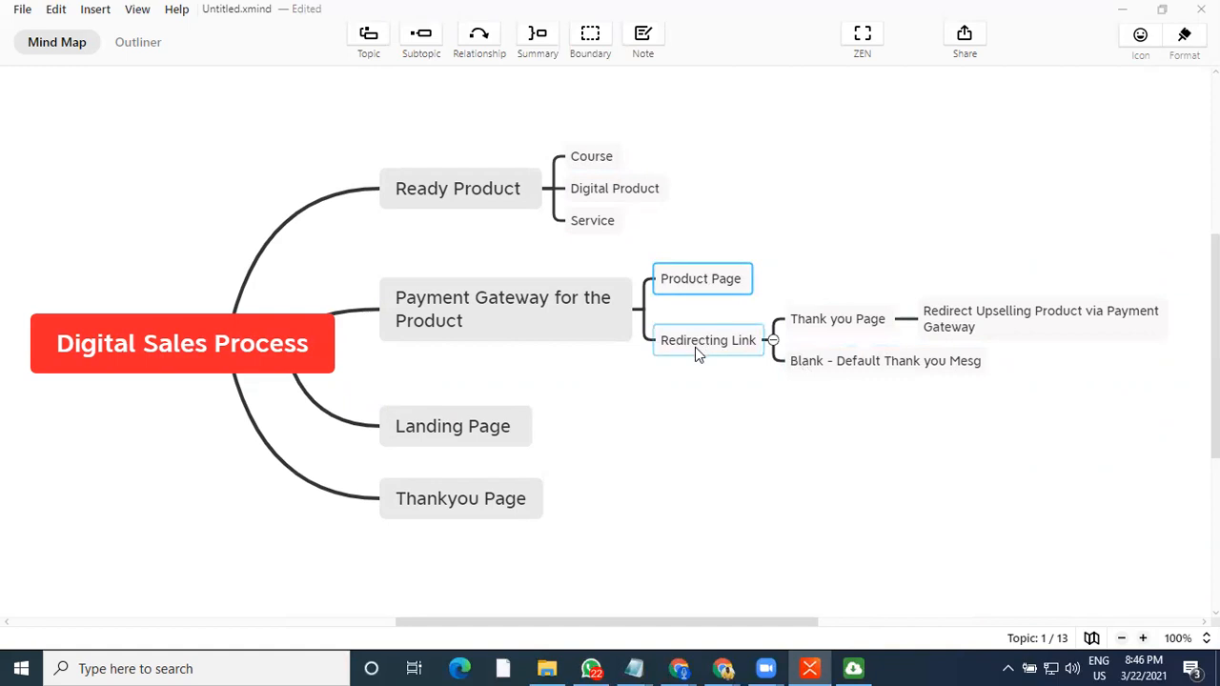
left_click(827, 324)
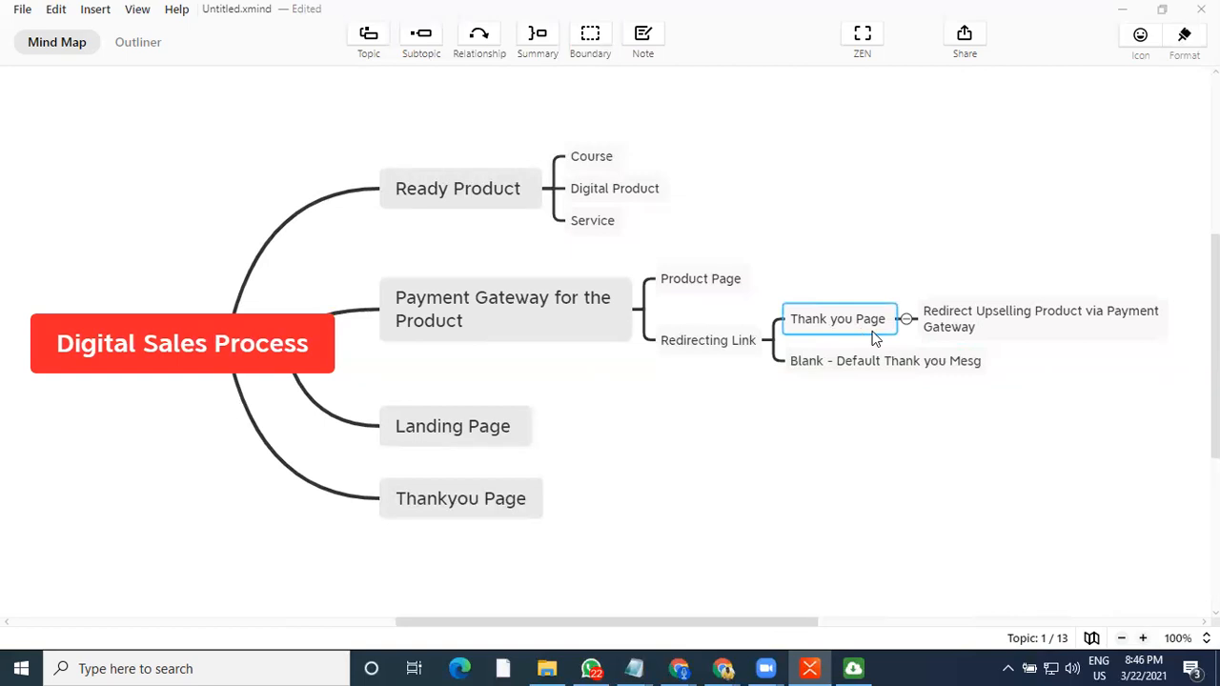
left_click(959, 329)
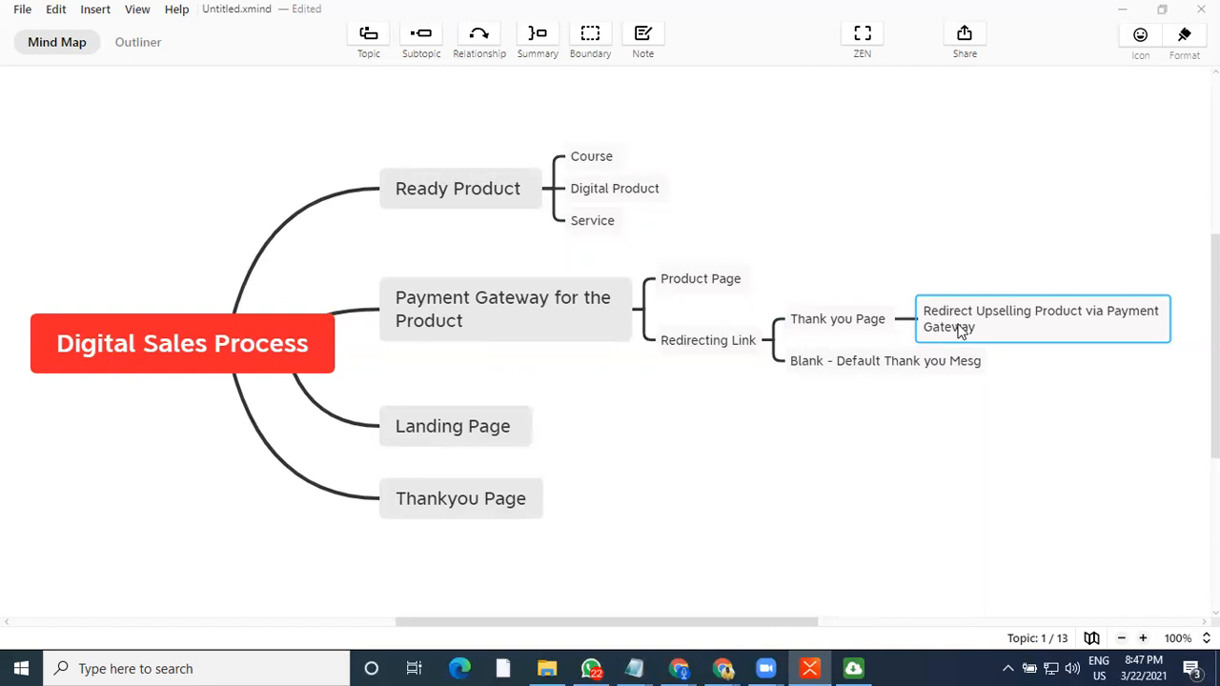
Add a subtopic "Single Product Landing" under the Landing Page main topic
left_click(480, 428)
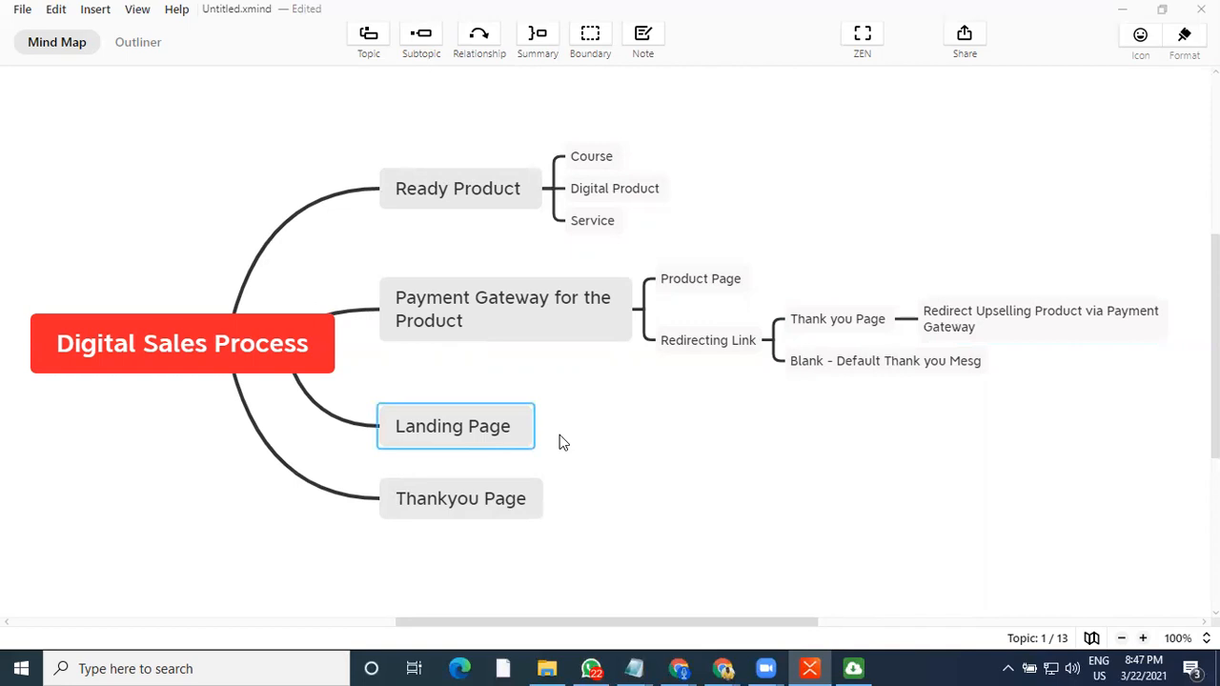
key("Tab")
type("S")
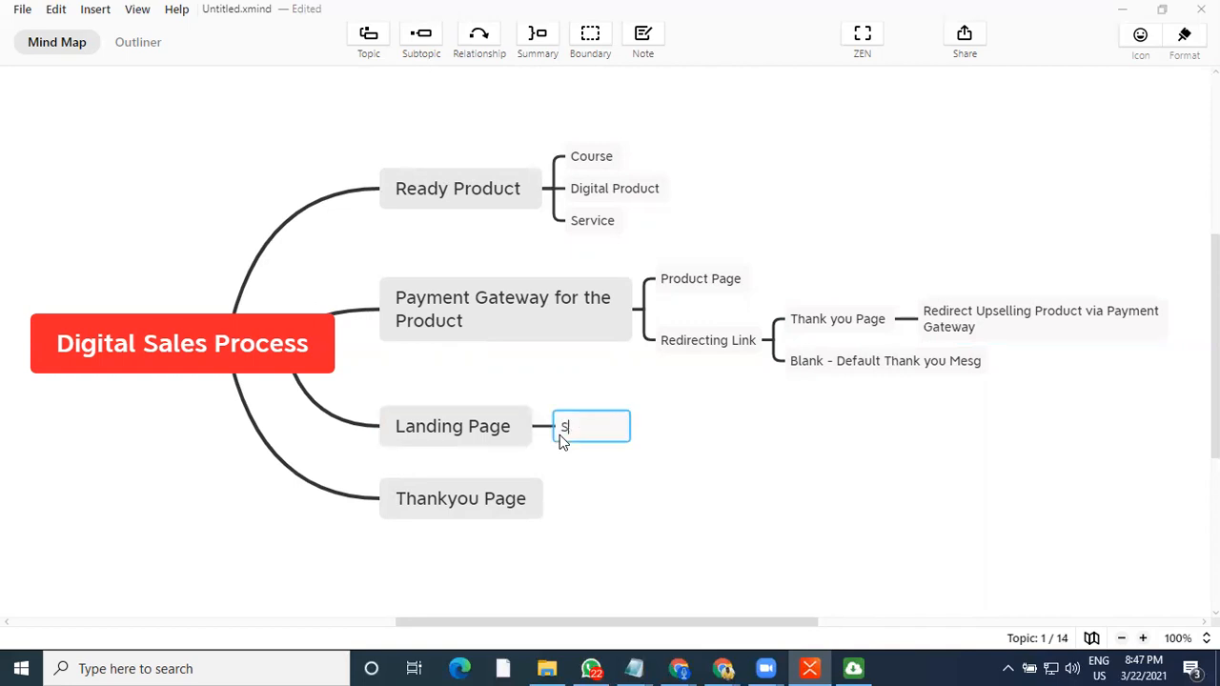
type("ingle P")
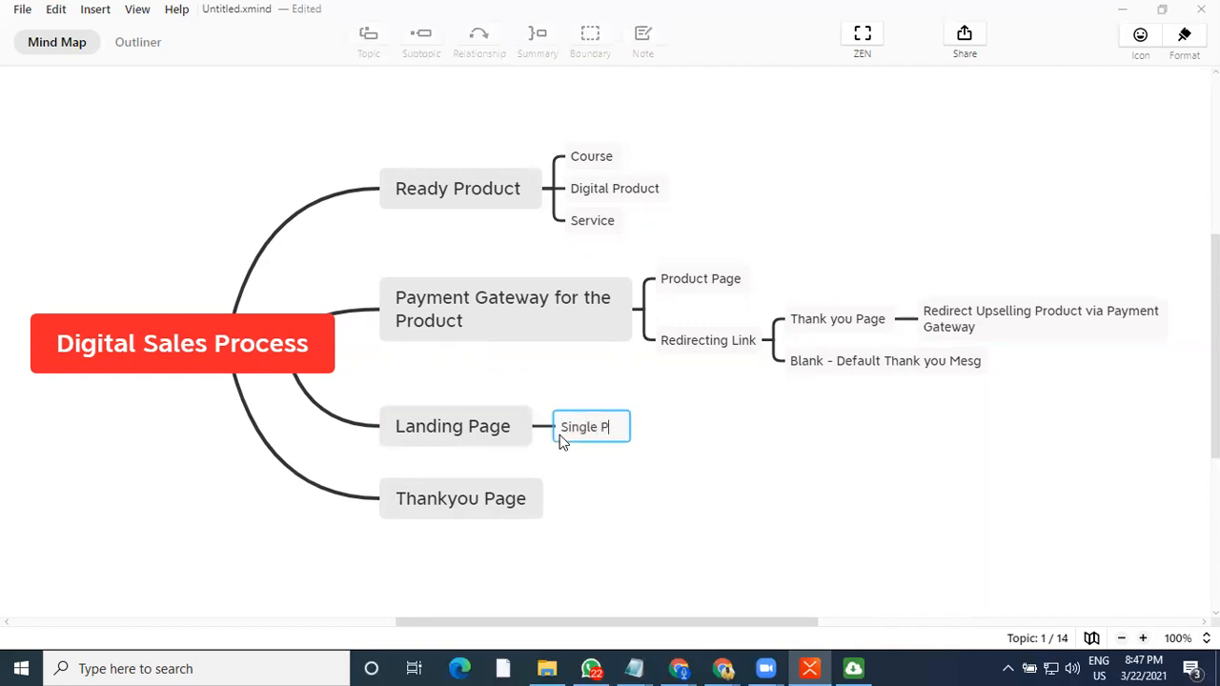
type("roduct Lan")
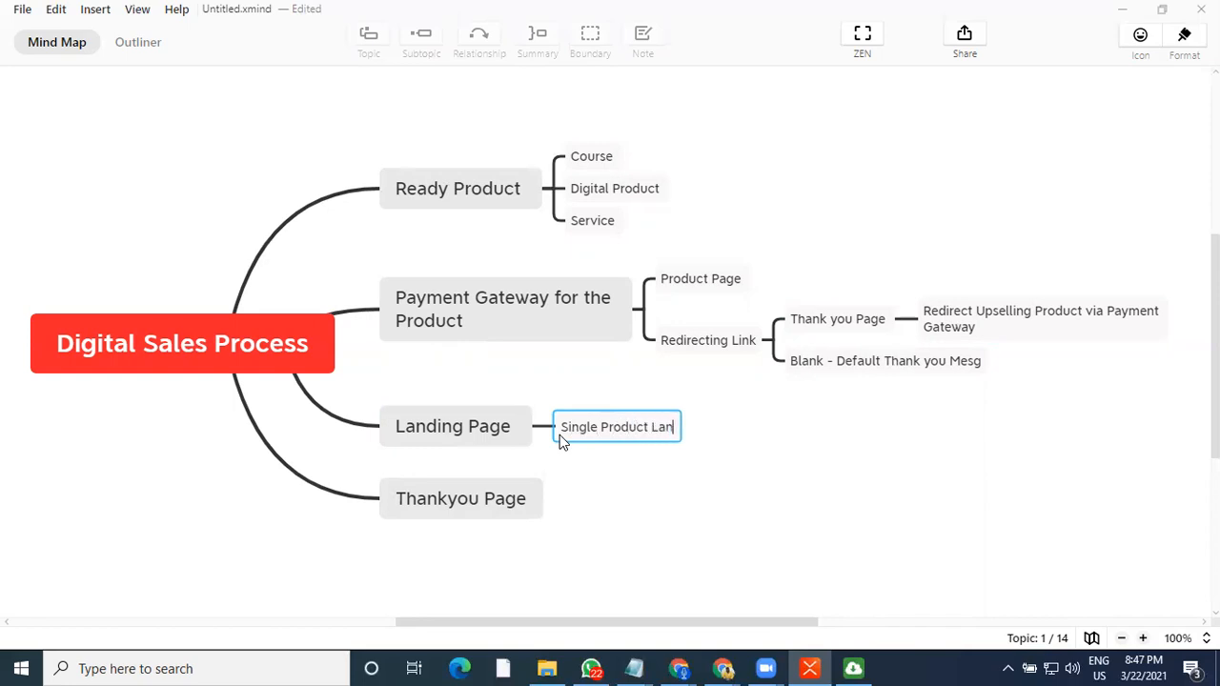
type("ding")
key("Return")
left_click(600, 449)
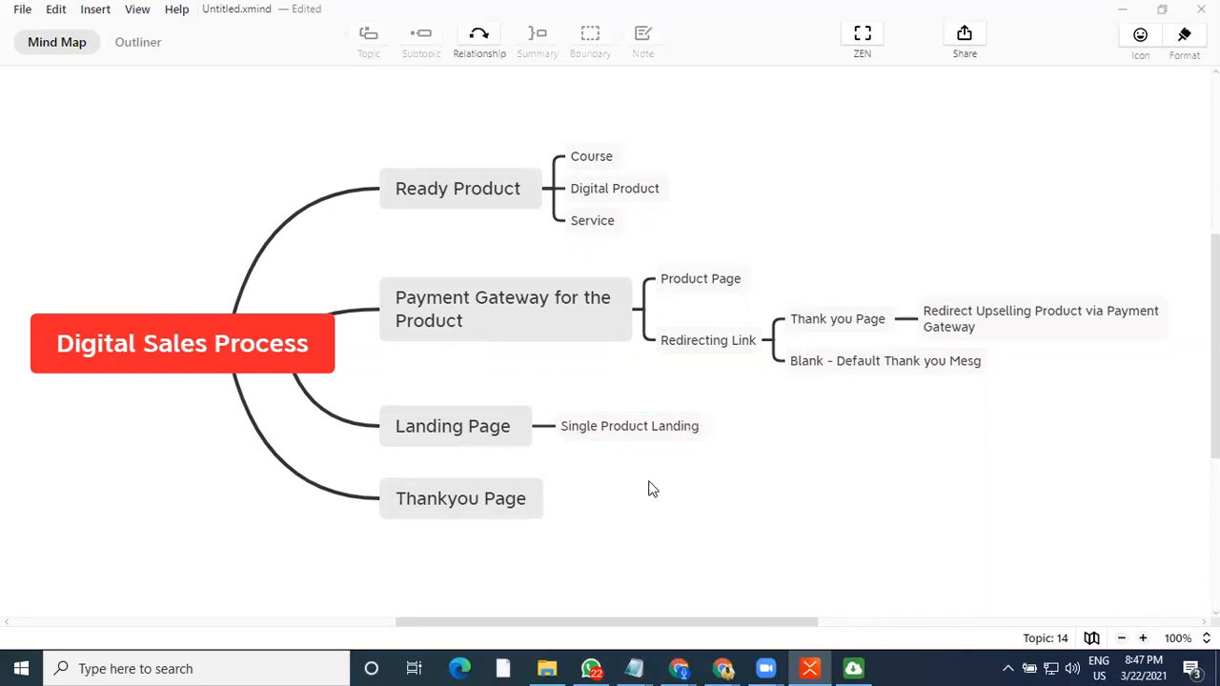
Add a second subtopic "Payment Gateway" under Landing Page, below Single Product Landing
left_click(662, 441)
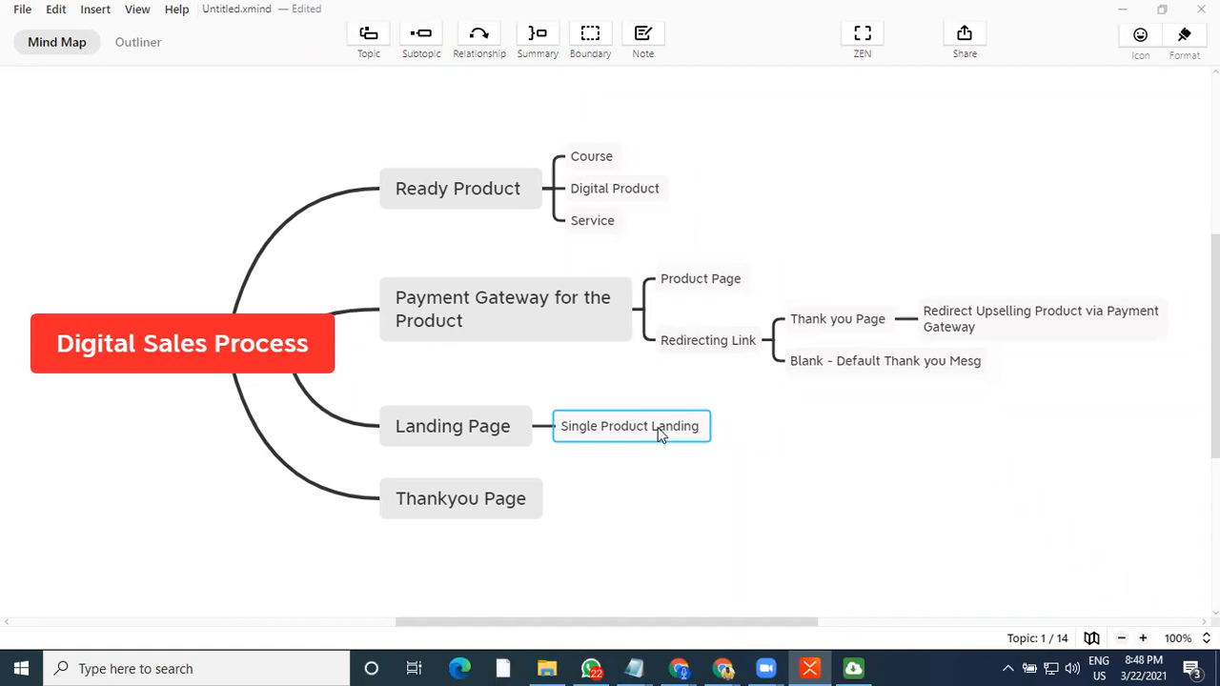
left_click(625, 406)
left_click(623, 423)
left_click(672, 447)
left_click(676, 440)
key("Return")
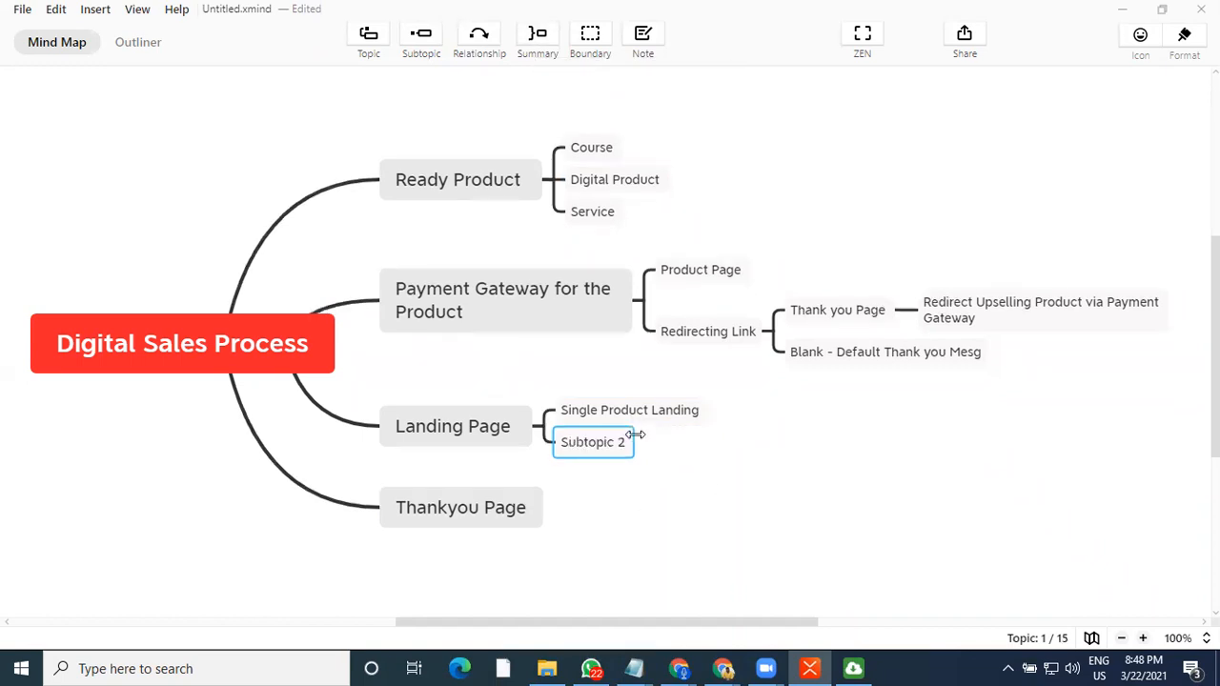
type("Pay")
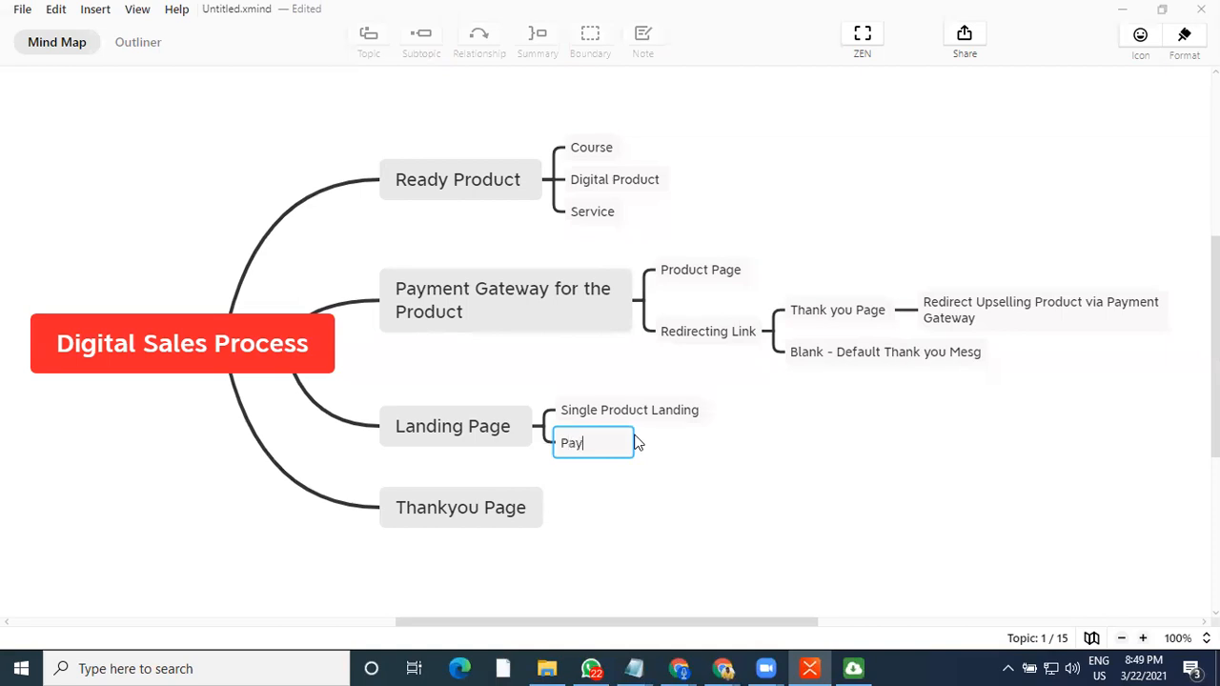
type("ment Gateway")
left_click(582, 460)
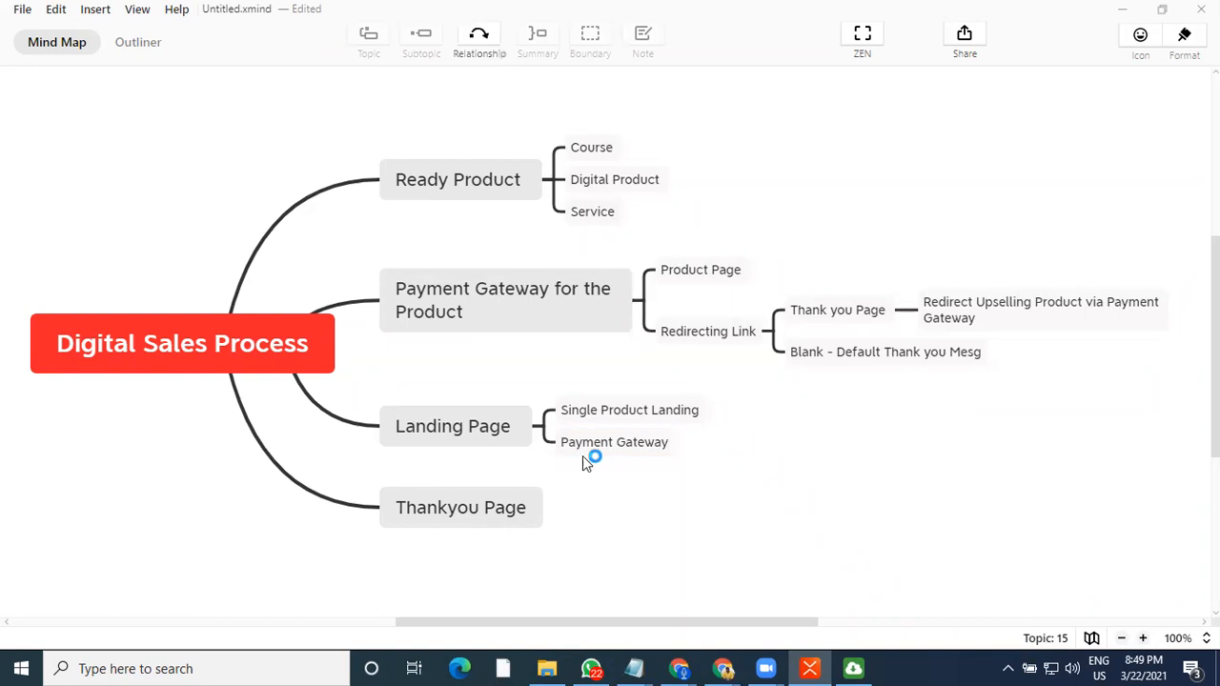
Add a subtopic "Purchase" under the Payment Gateway subtopic of Landing Page
left_click(607, 448)
key("Tab")
type("Pru")
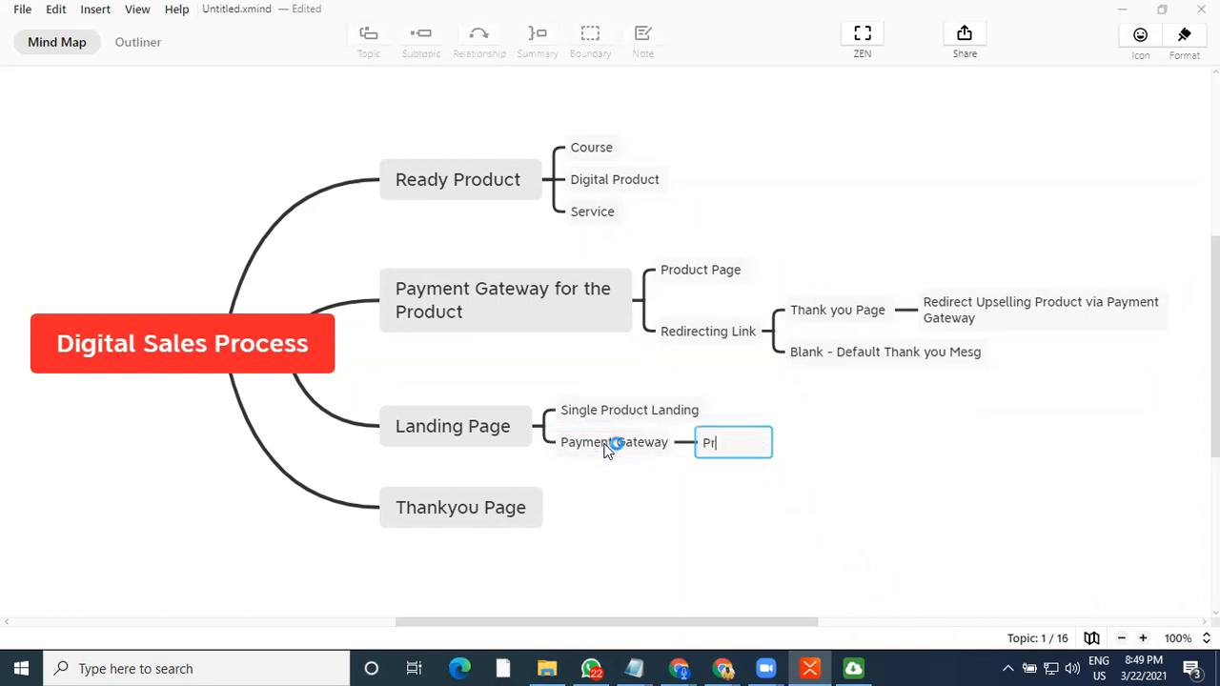
key("BackSpace")
key("BackSpace")
type("urce")
key("BackSpace")
type("har")
key("BackSpace")
type("se")
key("Return")
left_click(697, 483)
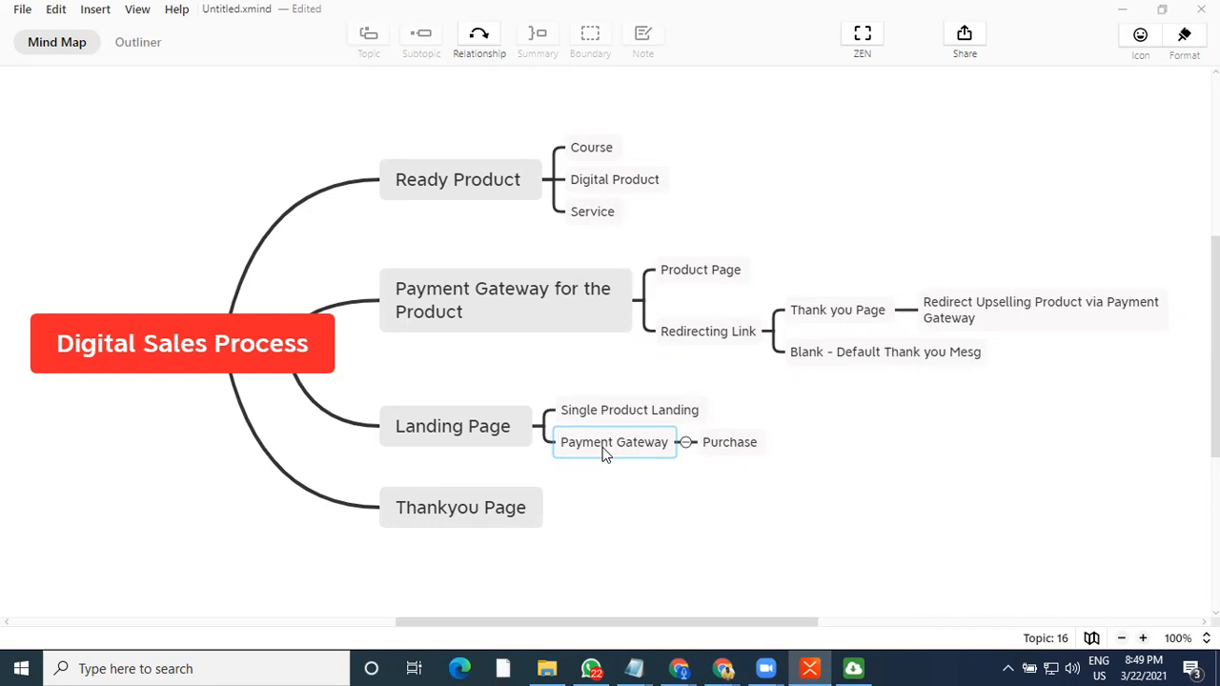
Draw a relationship connector from the Purchase subtopic to the Thankyou Page main topic
left_click(605, 451)
left_click(599, 414)
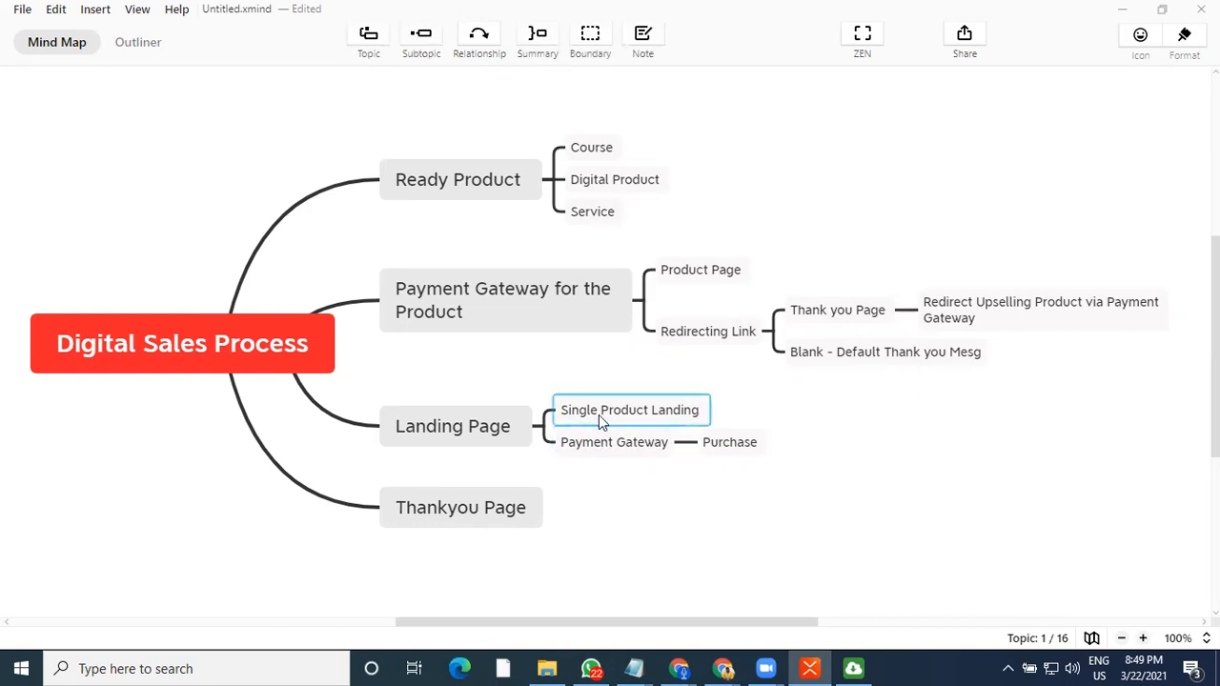
left_click(595, 441)
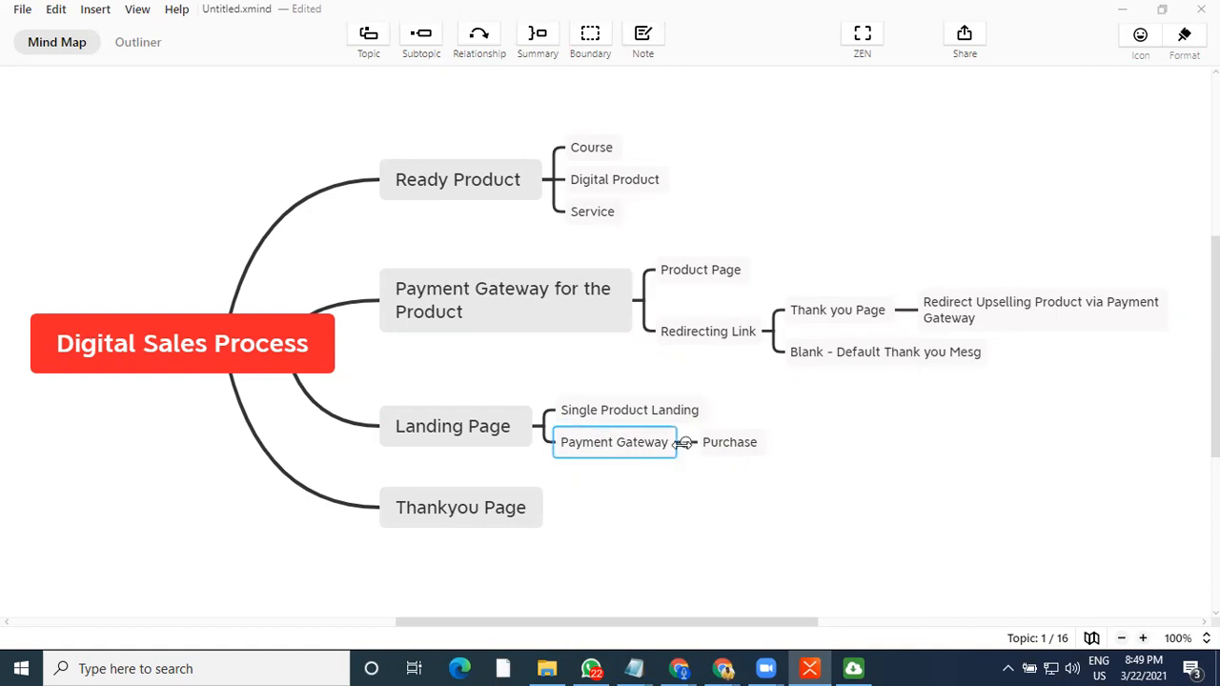
left_click(725, 445)
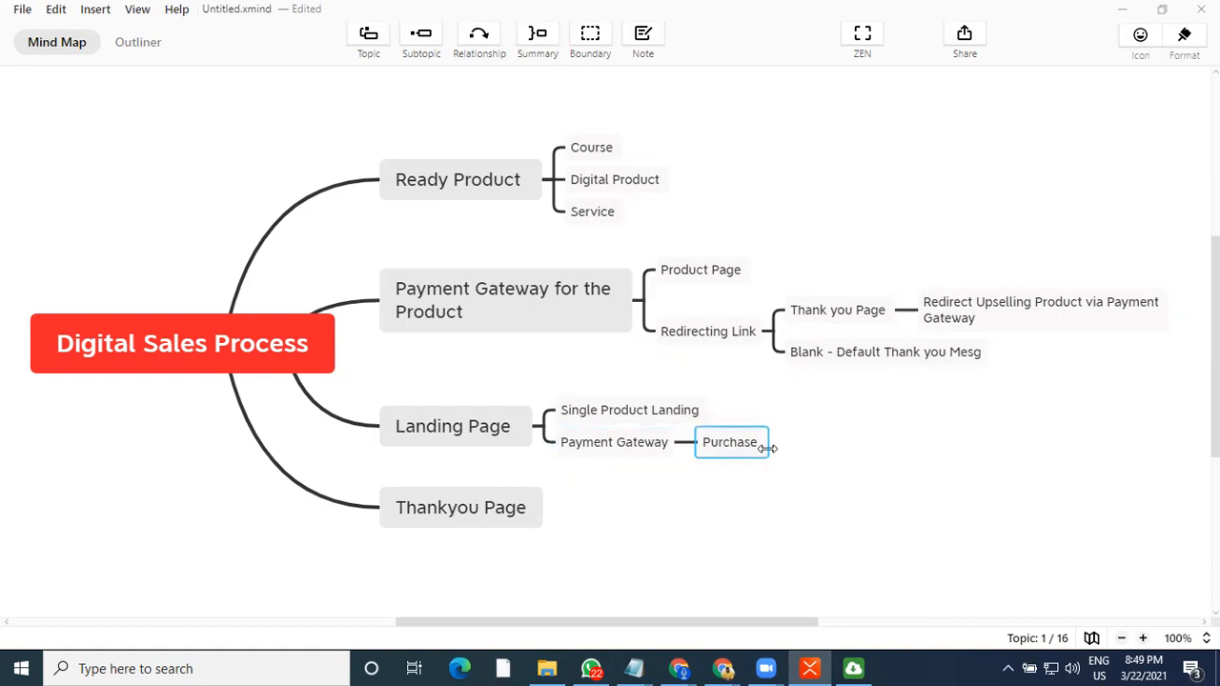
left_click(480, 36)
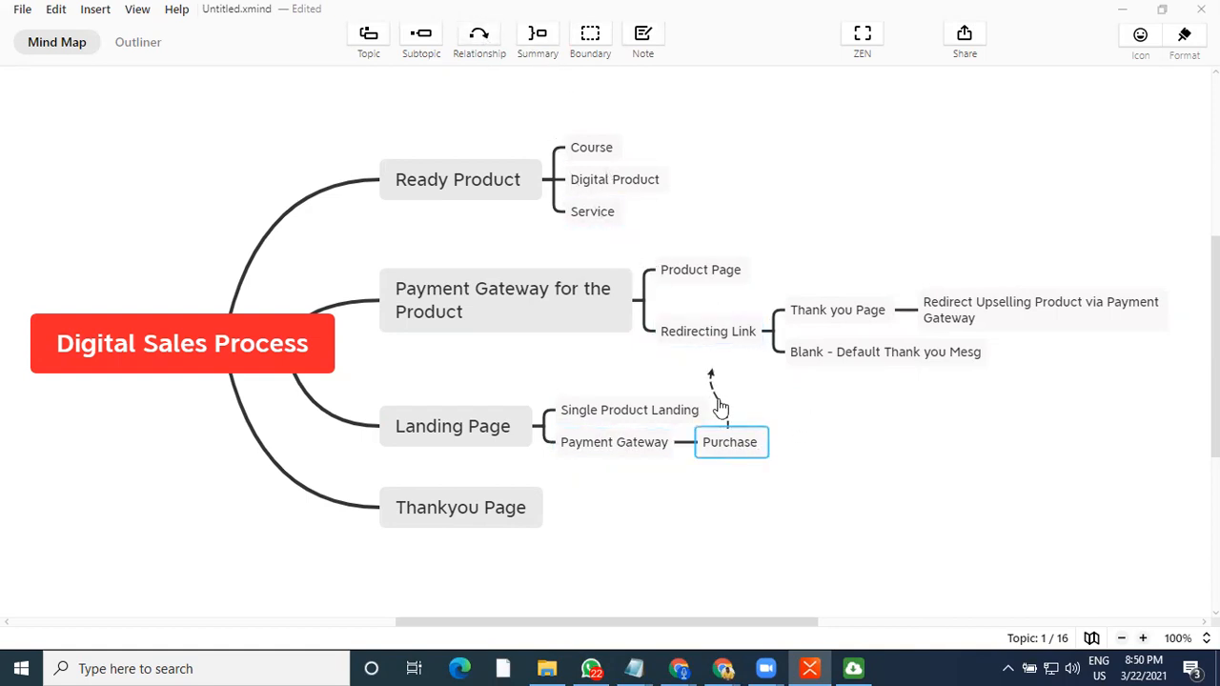
left_click(539, 512)
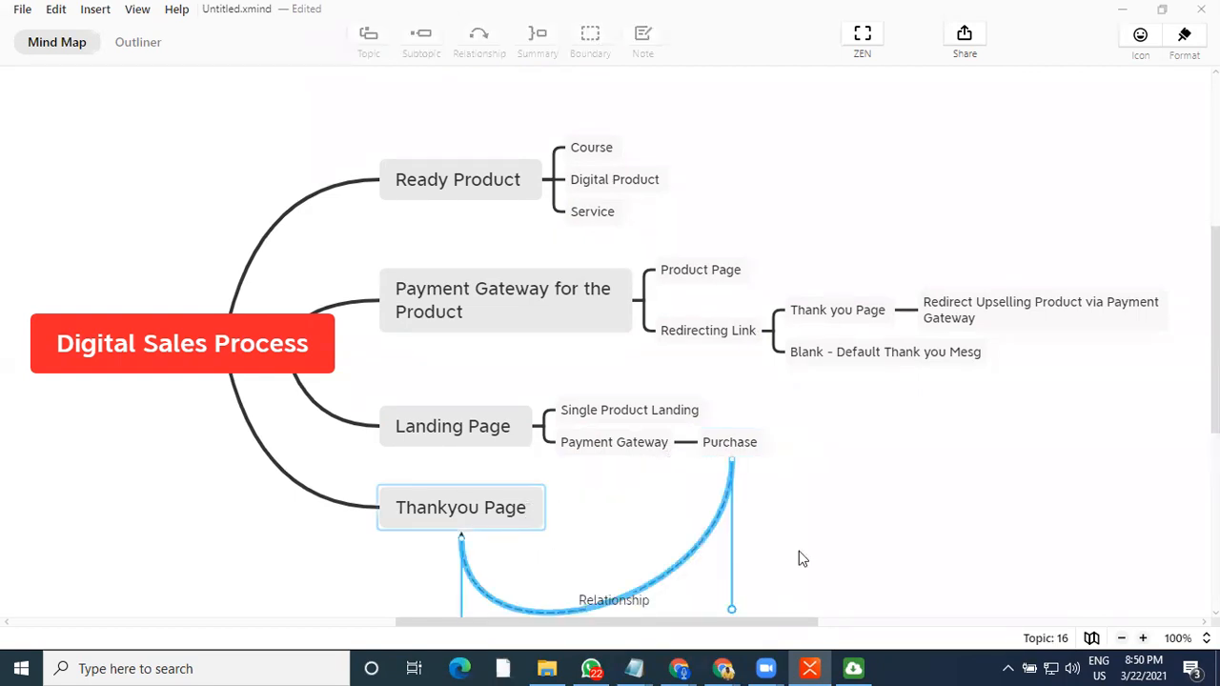
Reshape the relationship curve by moving both of its control points closer to the topics
scroll(833, 563, "down", 2)
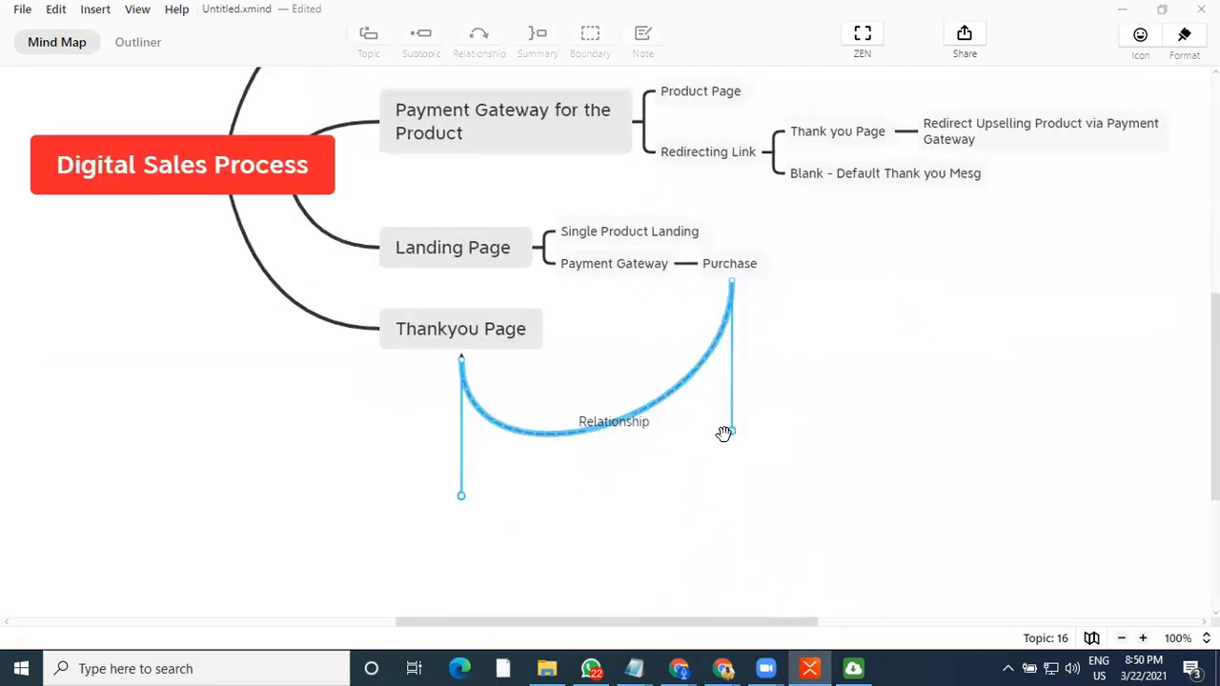
left_click_drag(725, 433, 808, 360)
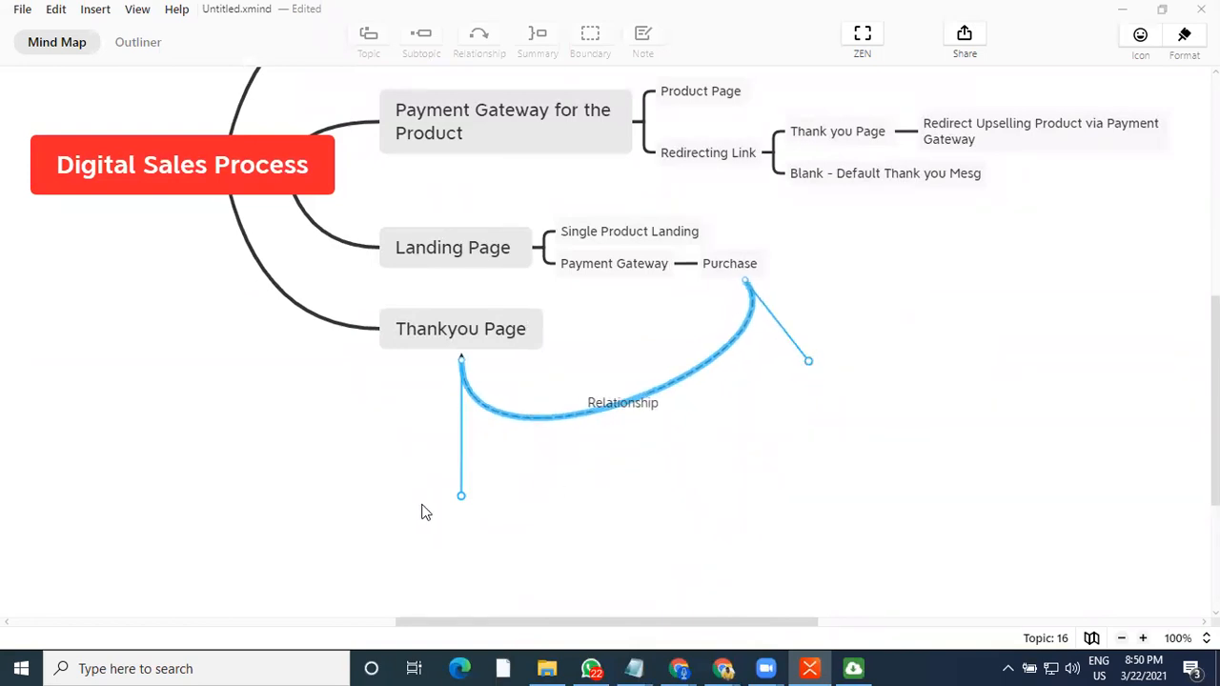
left_click_drag(462, 497, 729, 357)
left_click(721, 443)
left_click(474, 331)
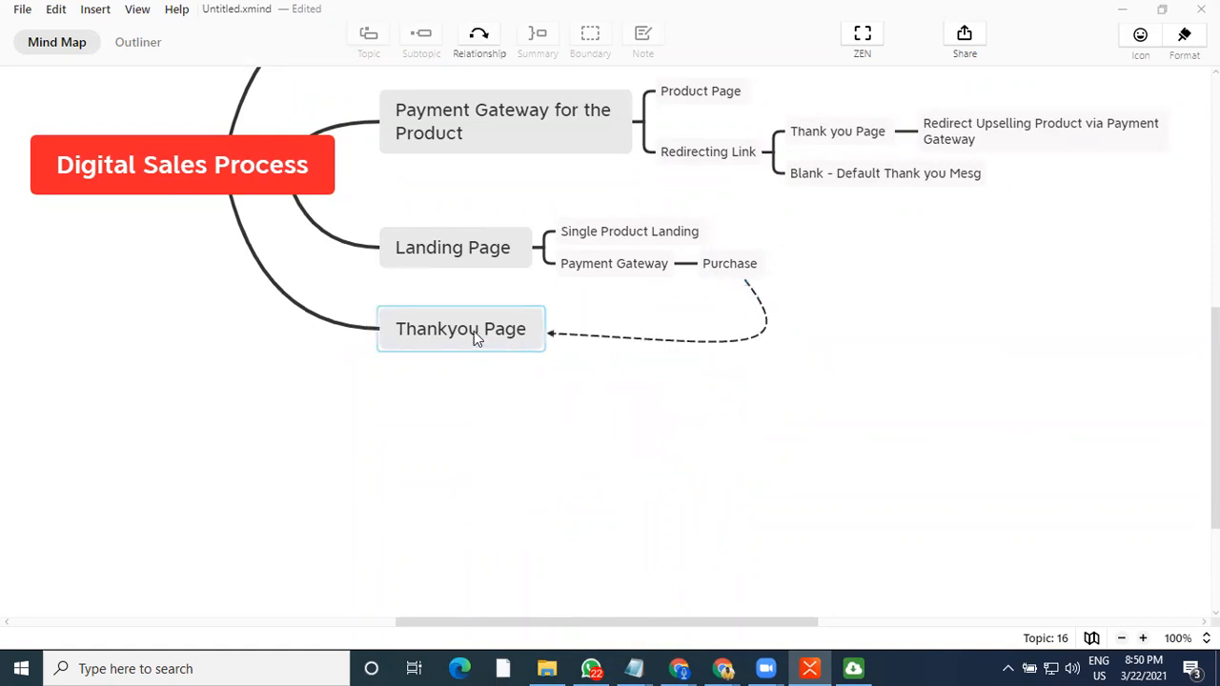
left_click(473, 331)
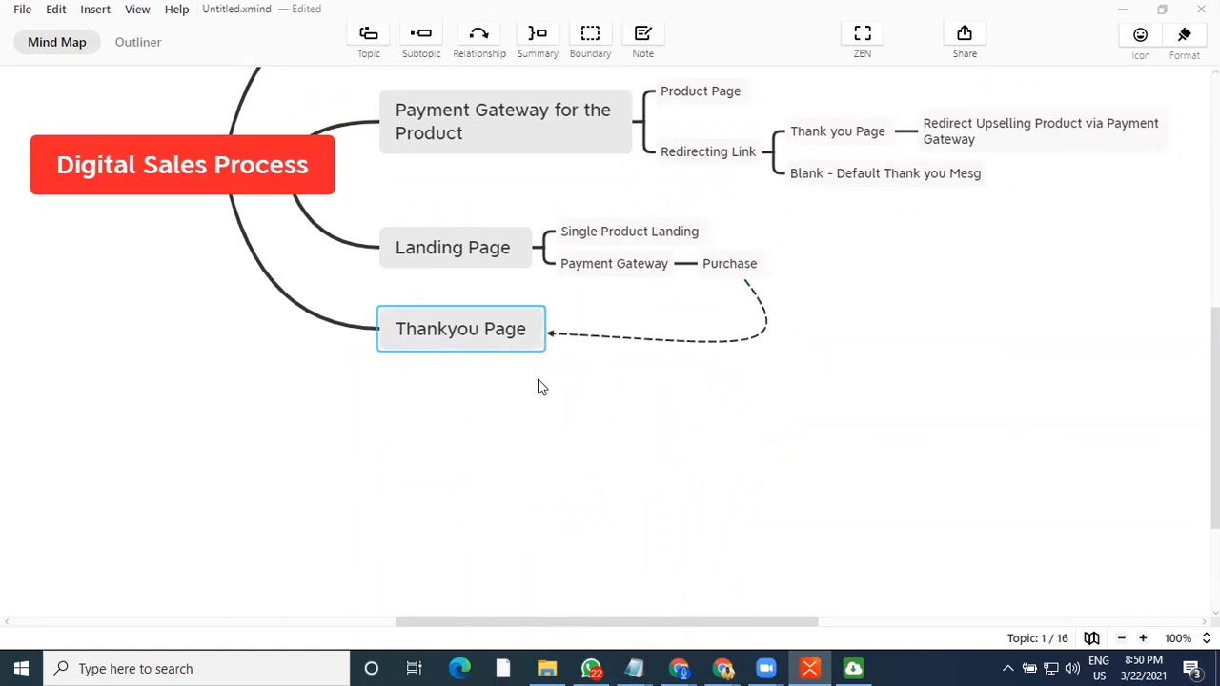
key("Return")
key("ctrl+z")
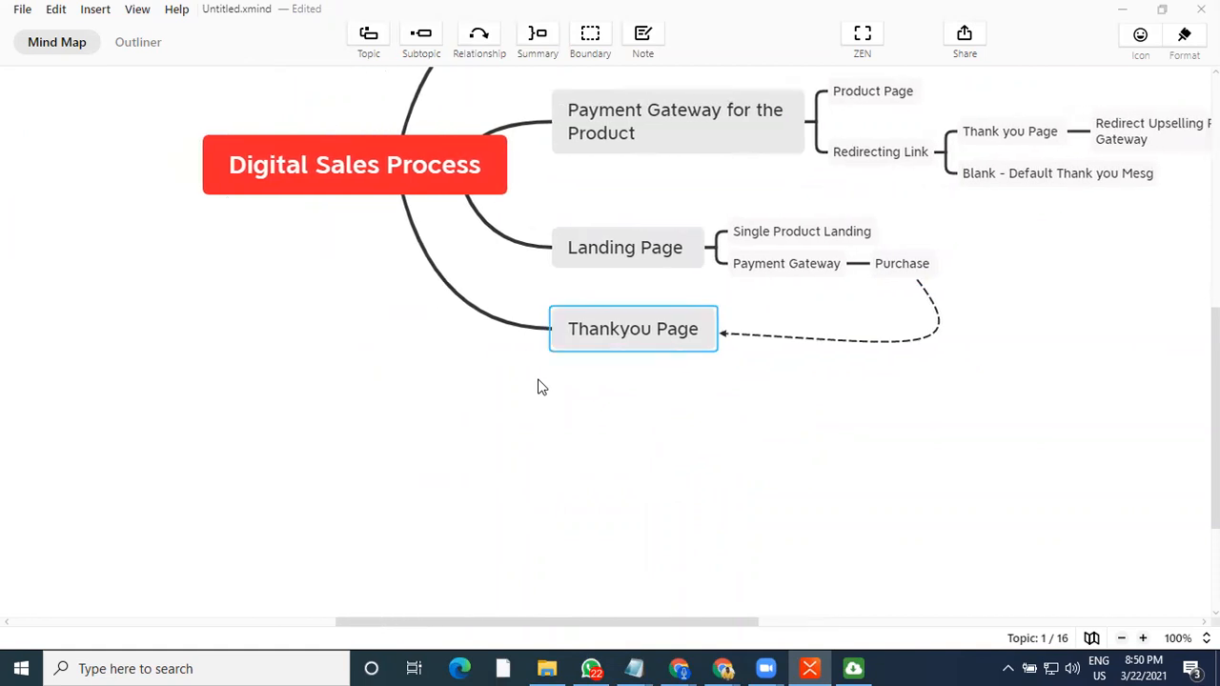
Add a subtopic "Muiltiple Product" under the Thankyou Page main topic
key("Tab")
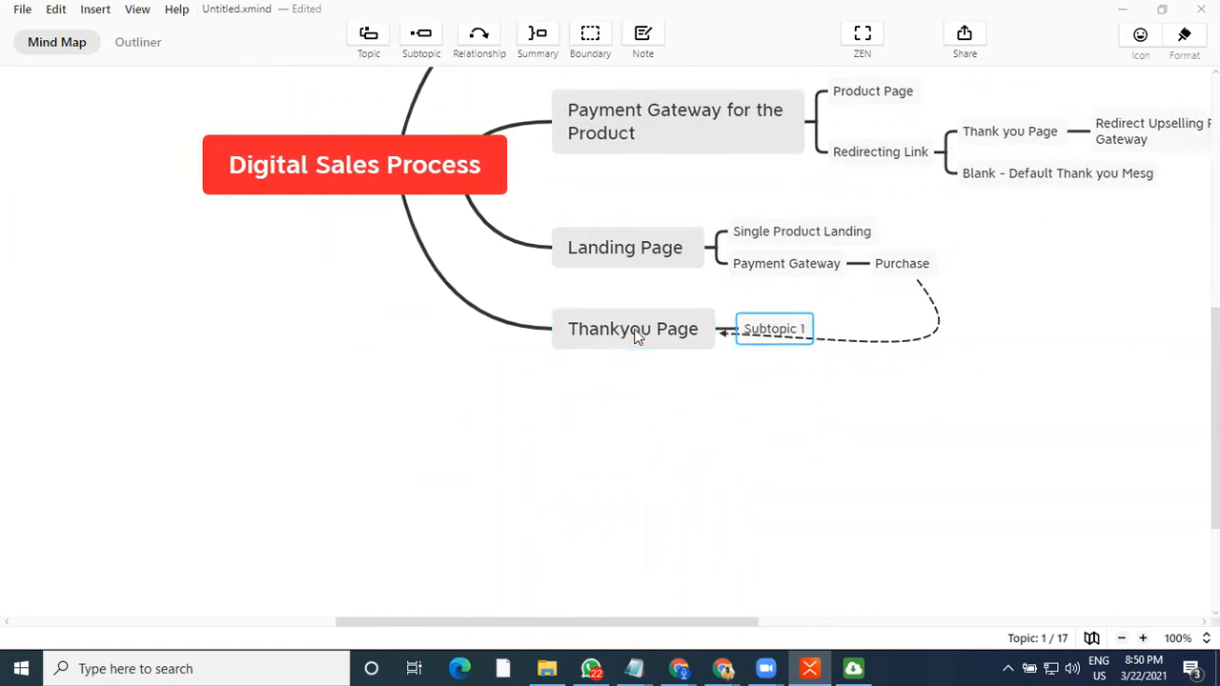
type("Mu")
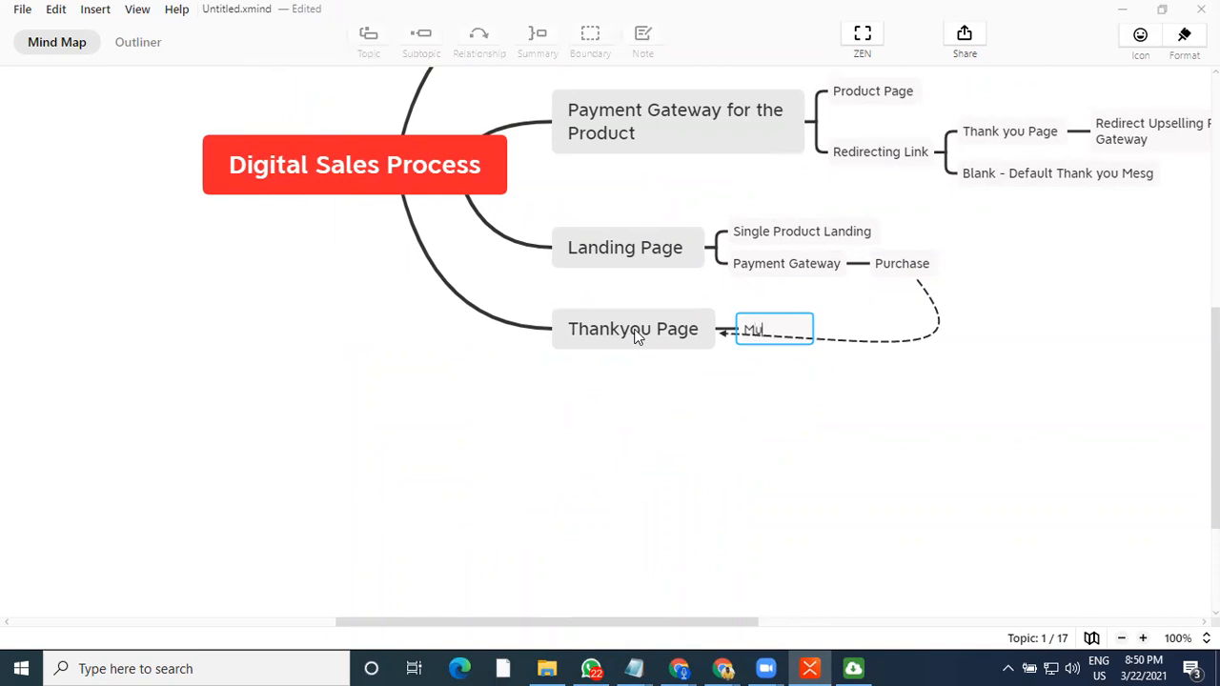
type("iltiplu")
type(" Product")
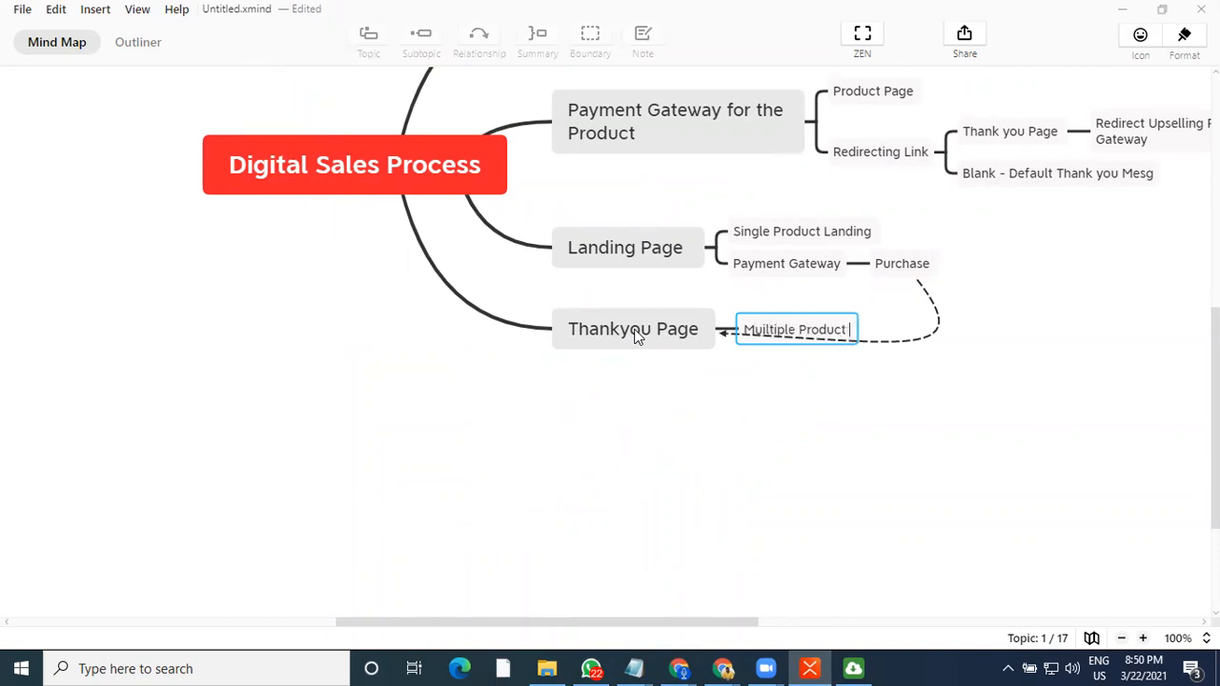
key("Return")
Add a second subtopic "Services" under Thankyou Page
key("Return")
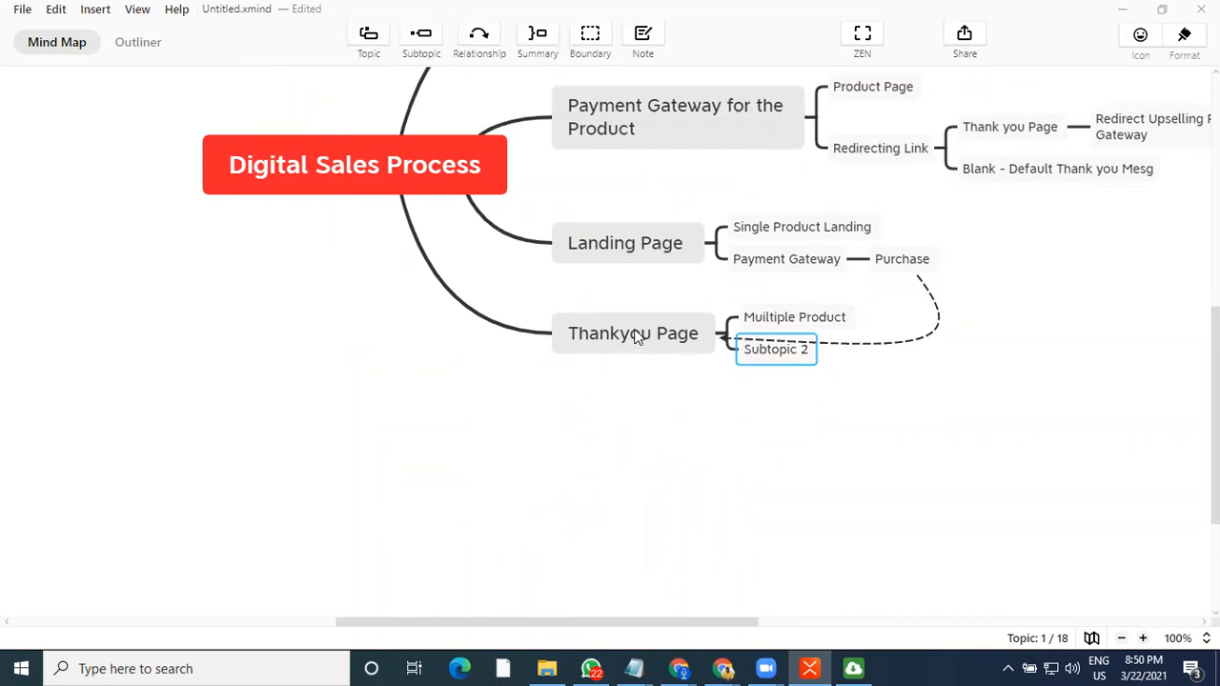
type("Services")
Add a third subtopic "Webinar Invite" under Thankyou Page
key("Return")
key("Return")
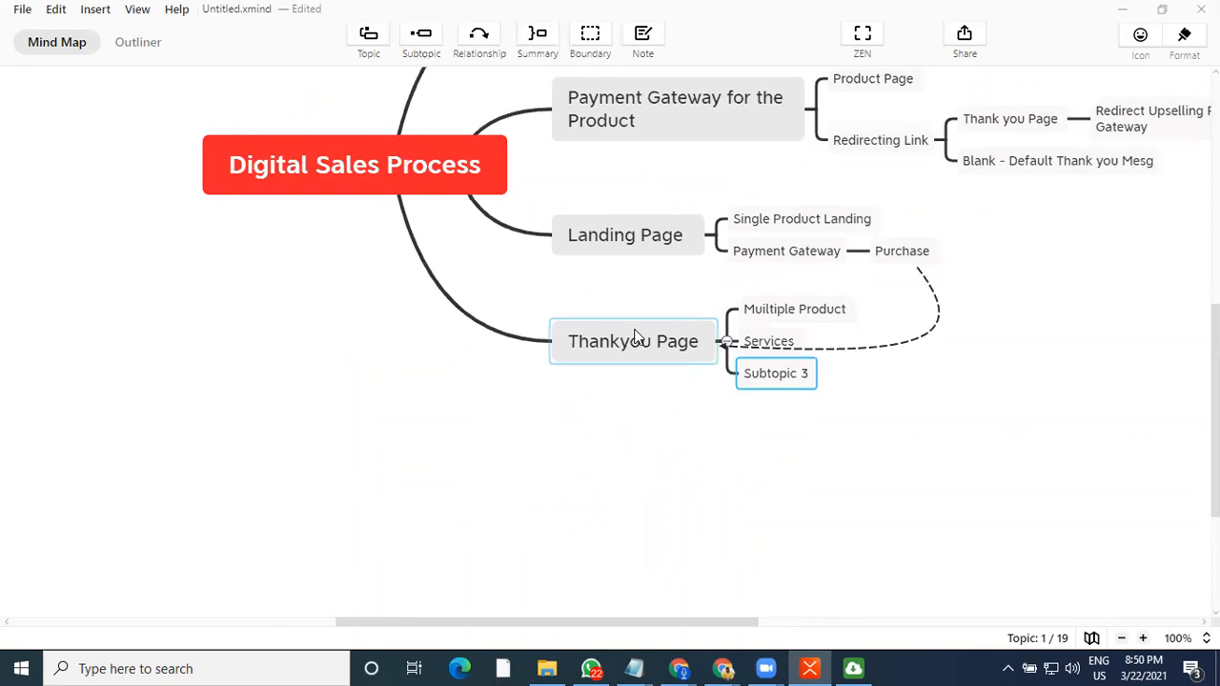
type("Webinar Invite")
key("Return")
key("Return")
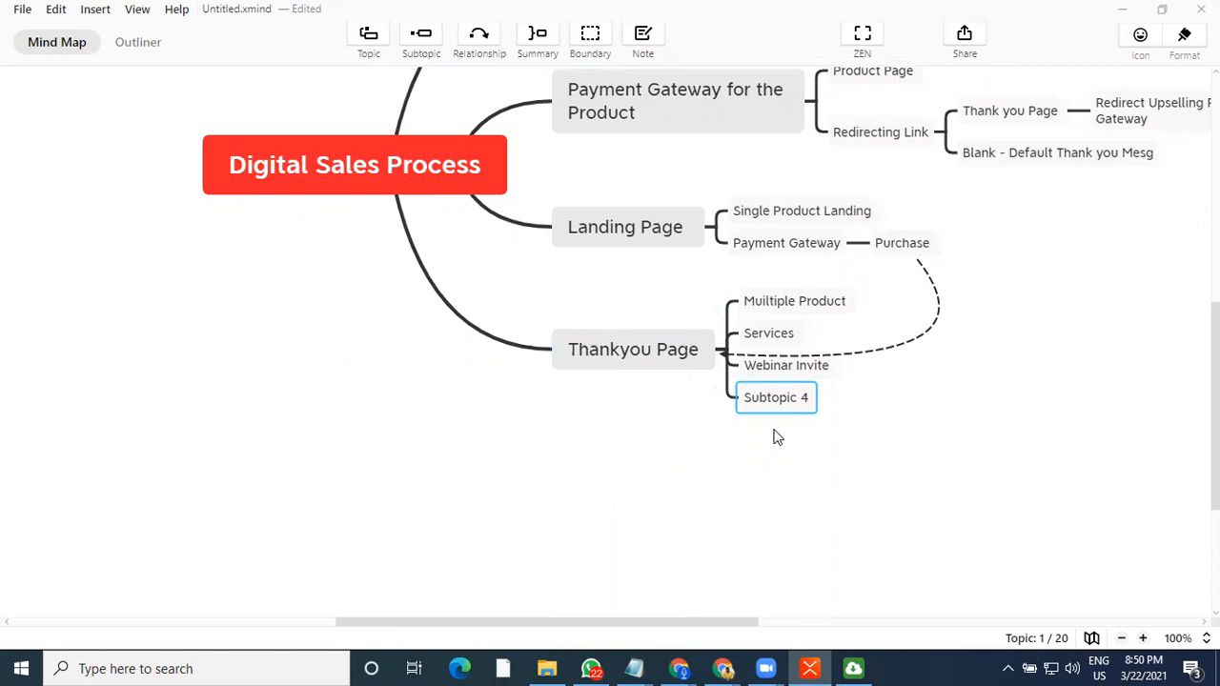
Add a fourth subtopic "Group Invite" under Thankyou Page
type("Group Invite")
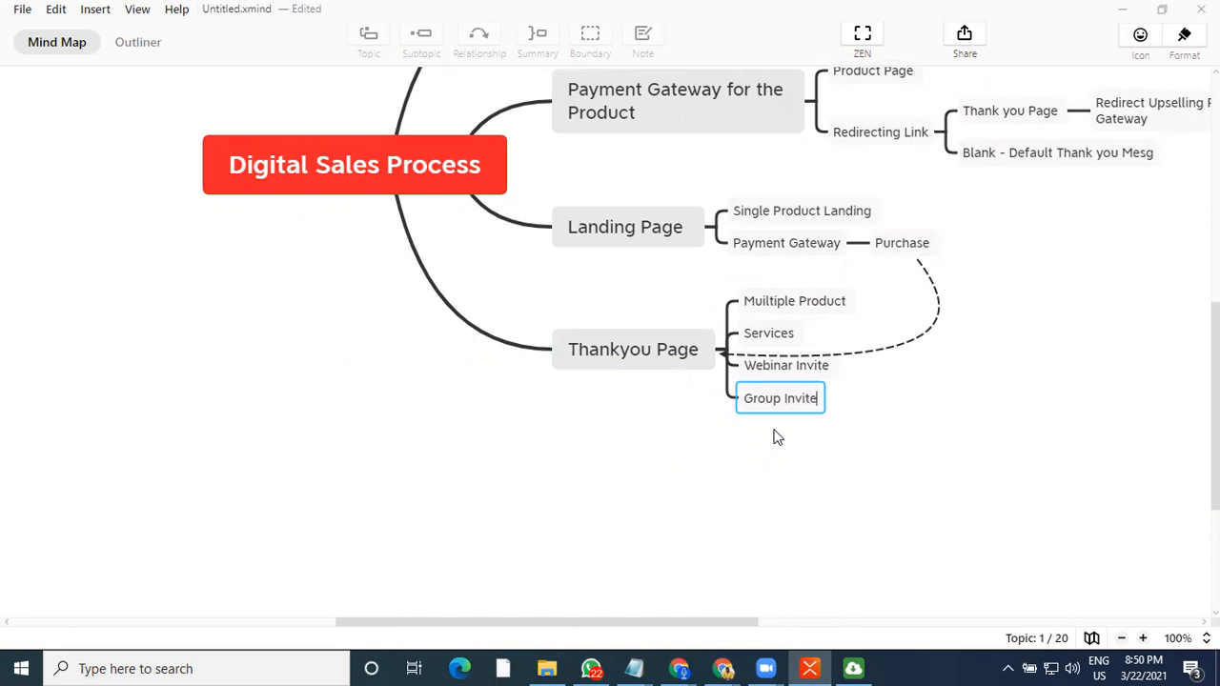
key("Return")
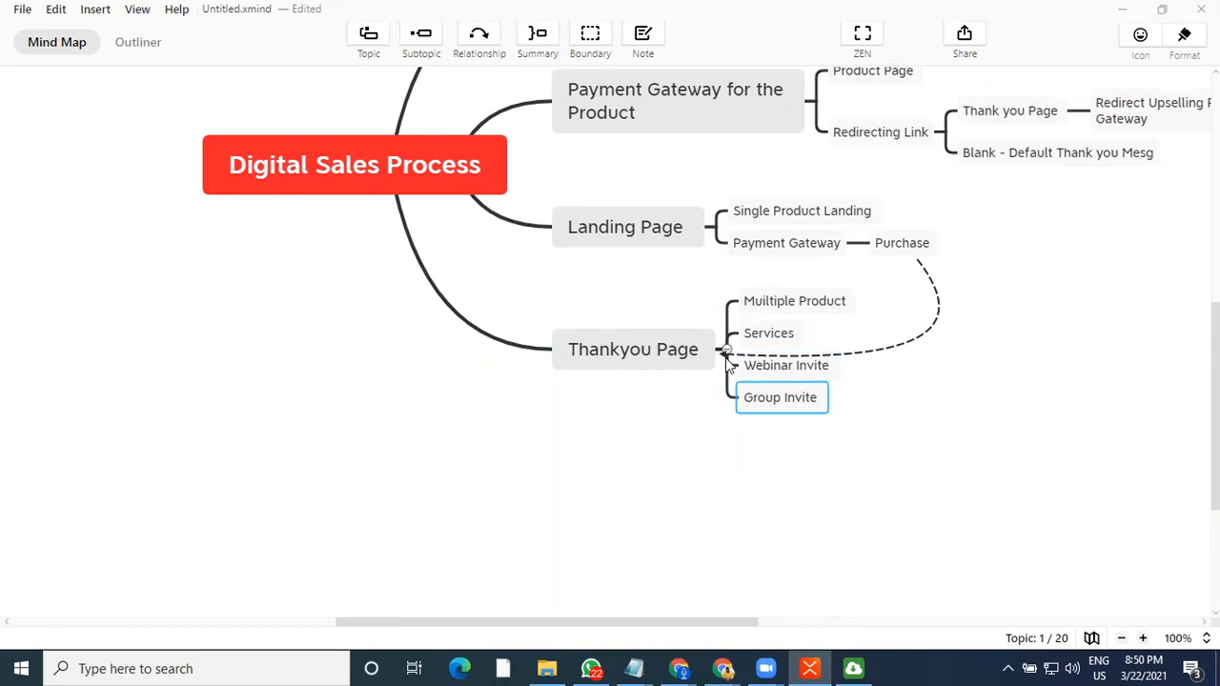
Adjust the relationship curve's control point near the Thankyou Page topic
left_click_drag(721, 349, 784, 408)
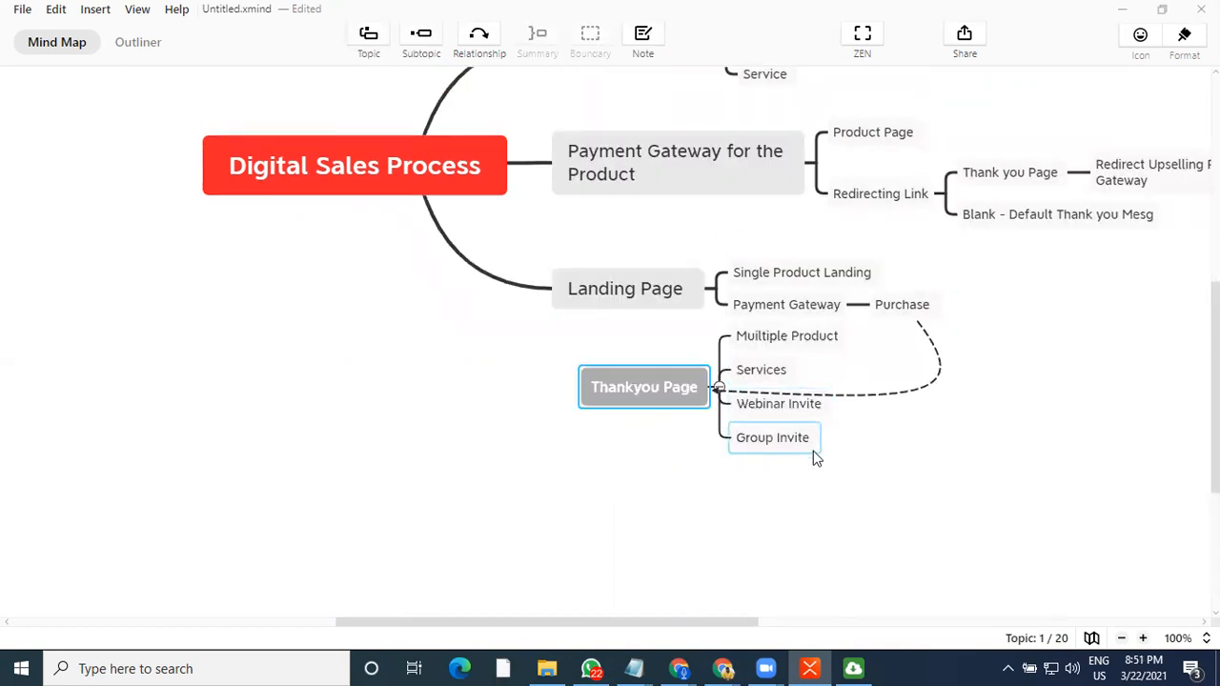
left_click(839, 353)
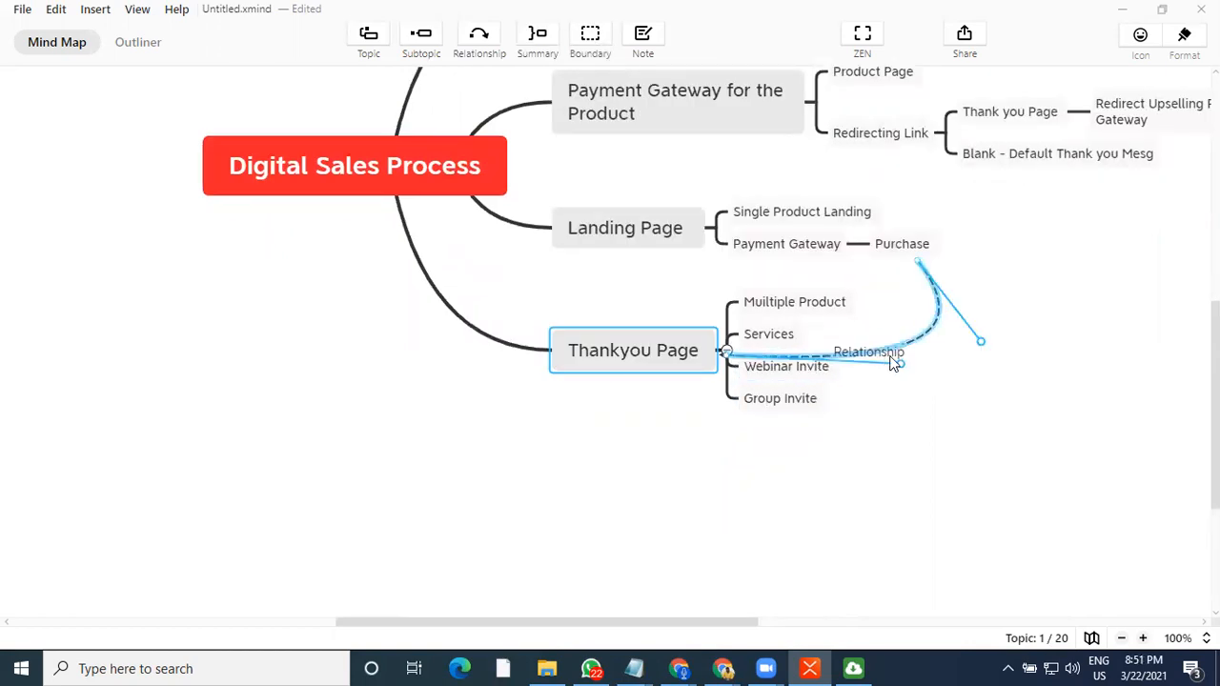
left_click_drag(899, 362, 928, 353)
left_click(983, 402)
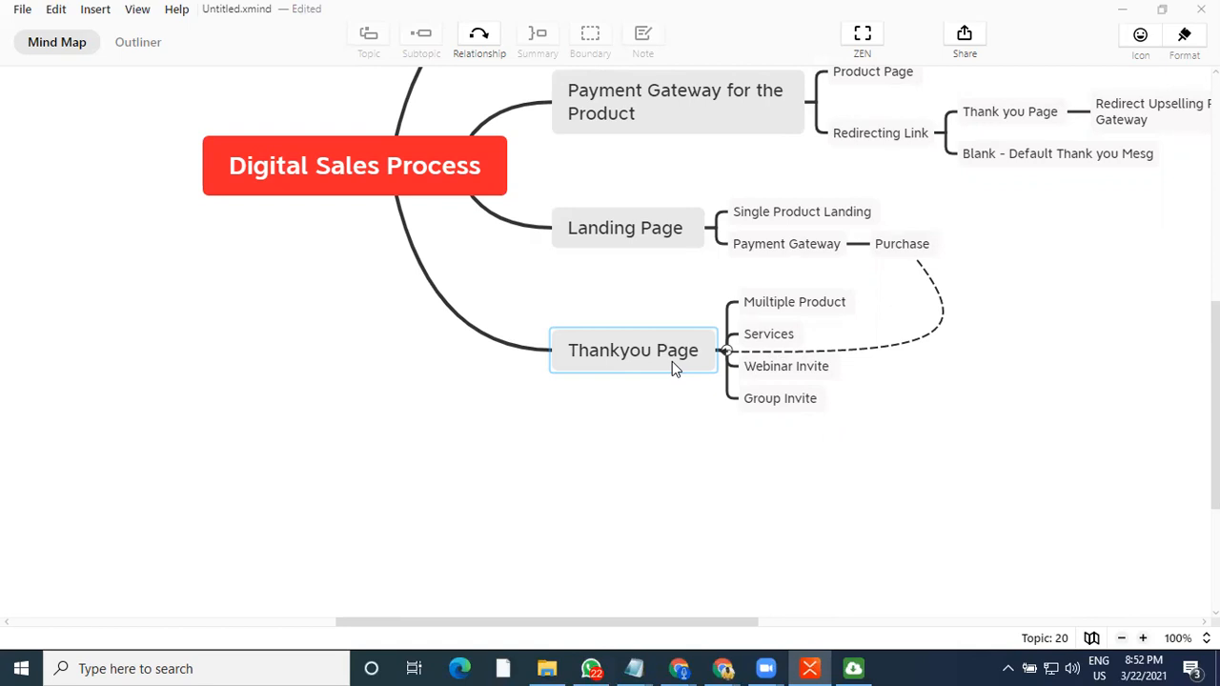
left_click(781, 351)
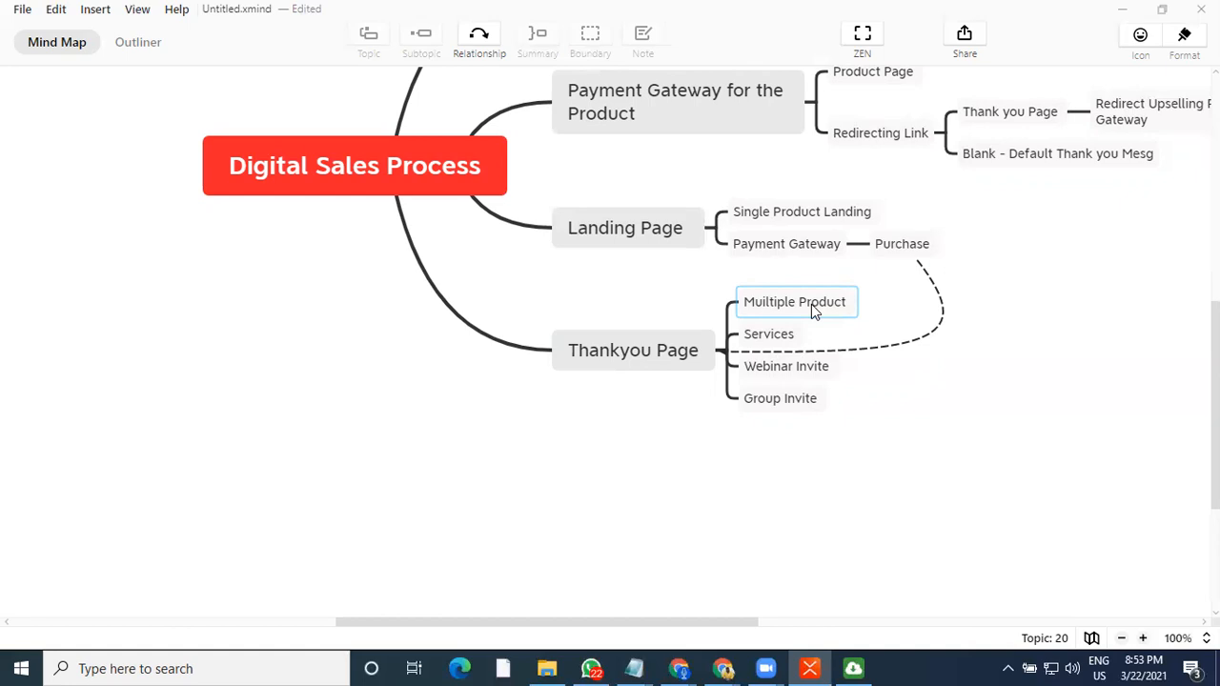
scroll(984, 432, "up", 2)
scroll(984, 433, "up", 2)
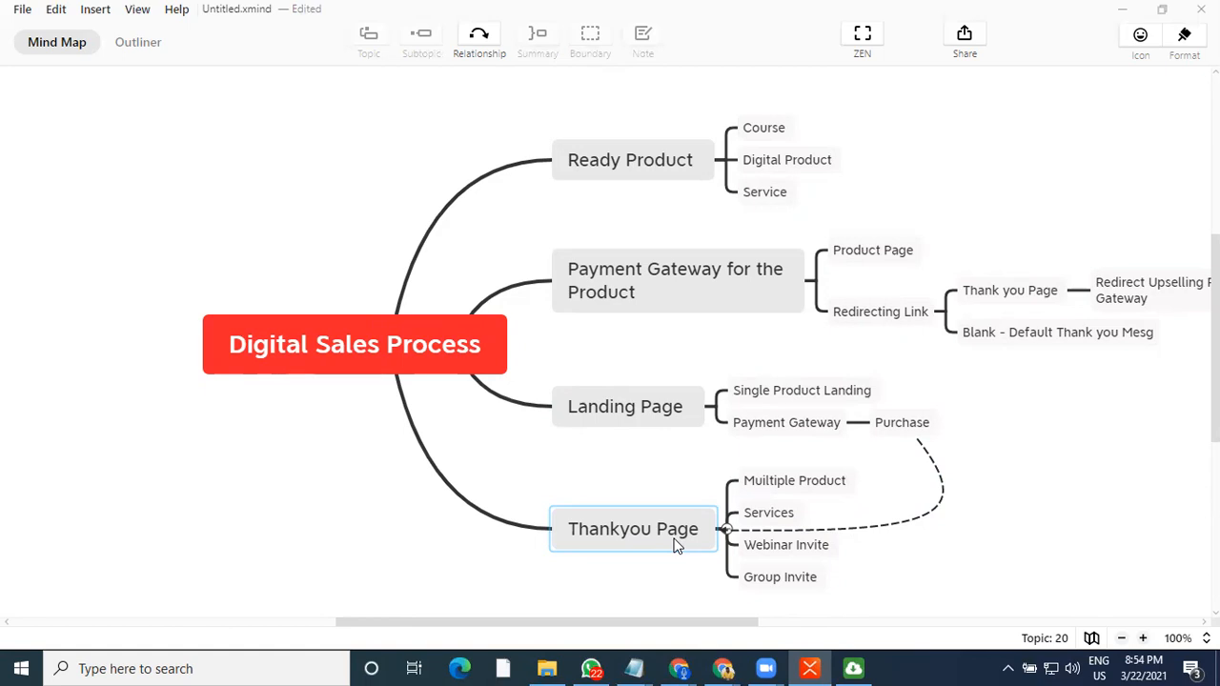
left_click(520, 571)
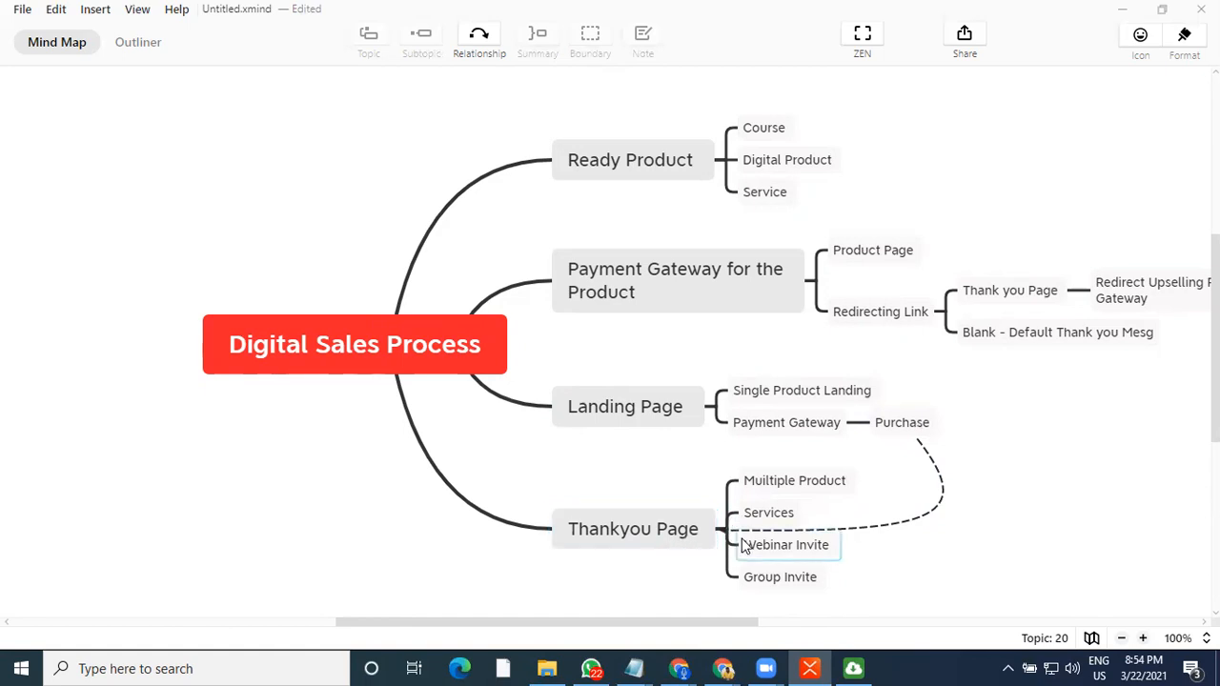
scroll(898, 524, "down", 1)
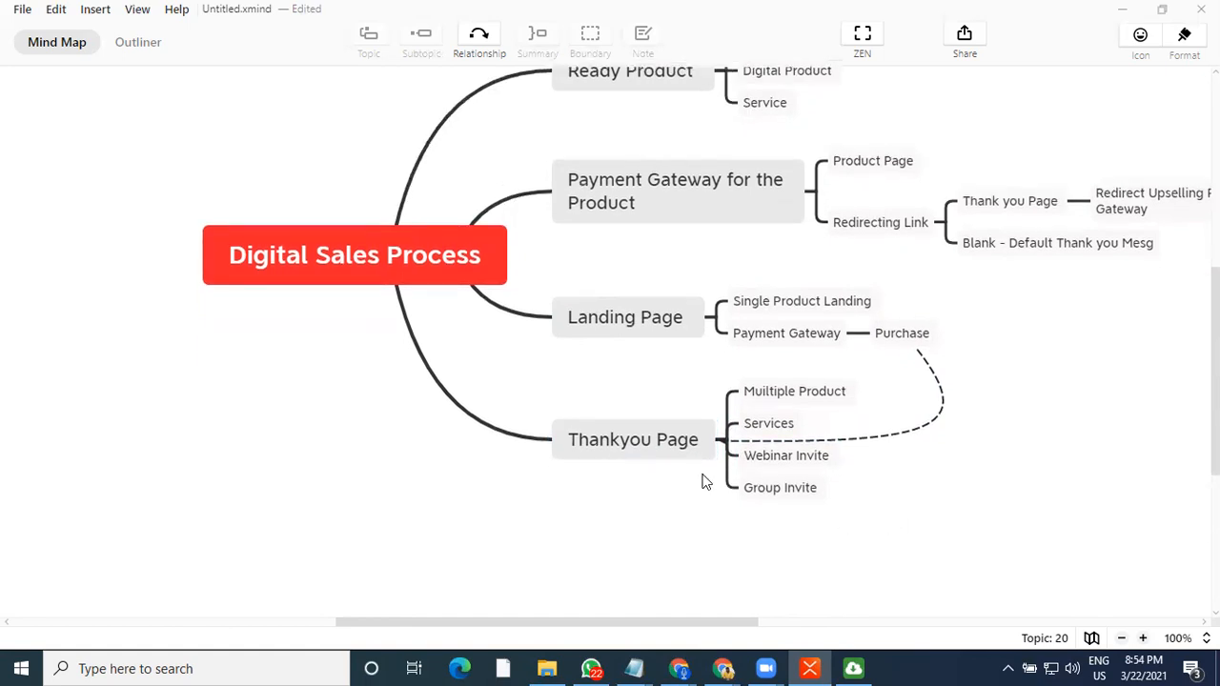
Add a fifth main topic named "Email Automation" and place it below Thankyou Page
left_click(681, 458)
key("Return")
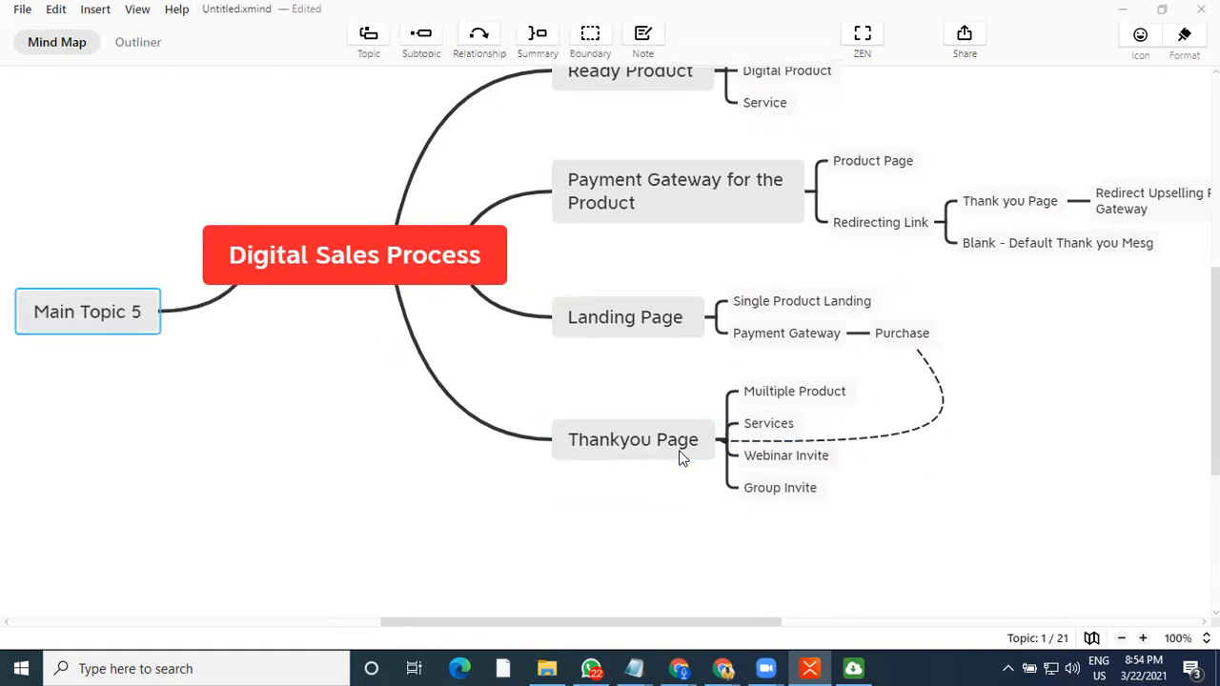
left_click_drag(252, 497, 566, 369)
left_click_drag(629, 491, 629, 383)
left_click(647, 500)
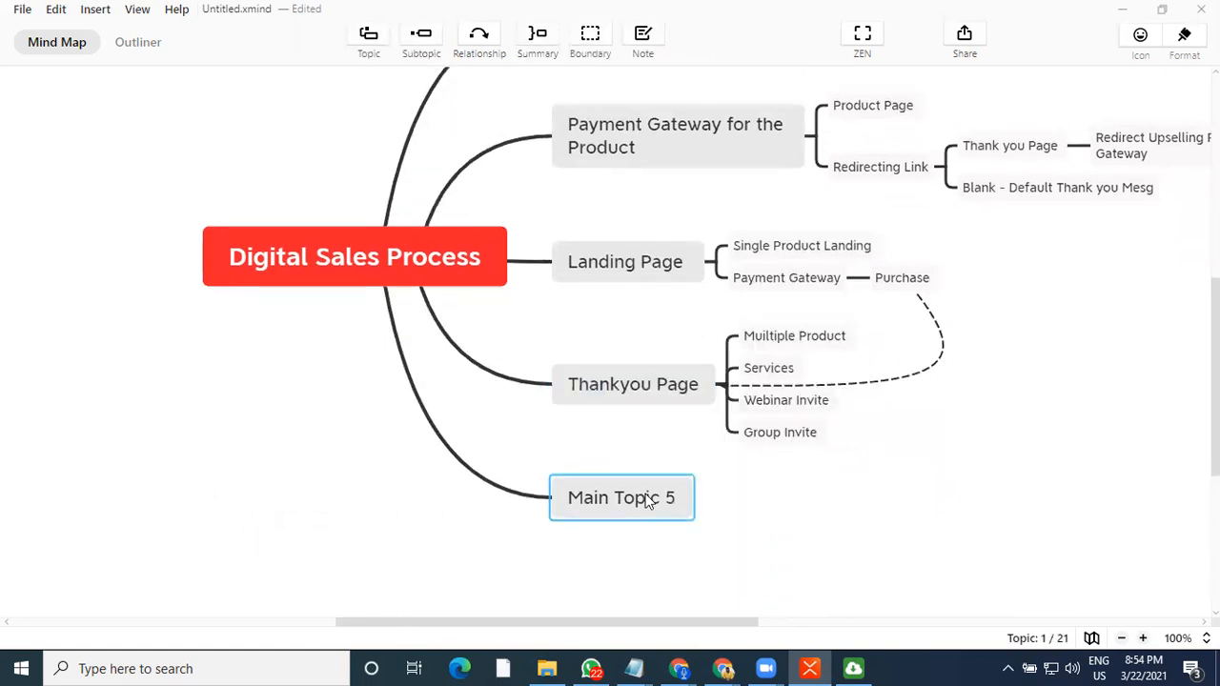
left_click(647, 500)
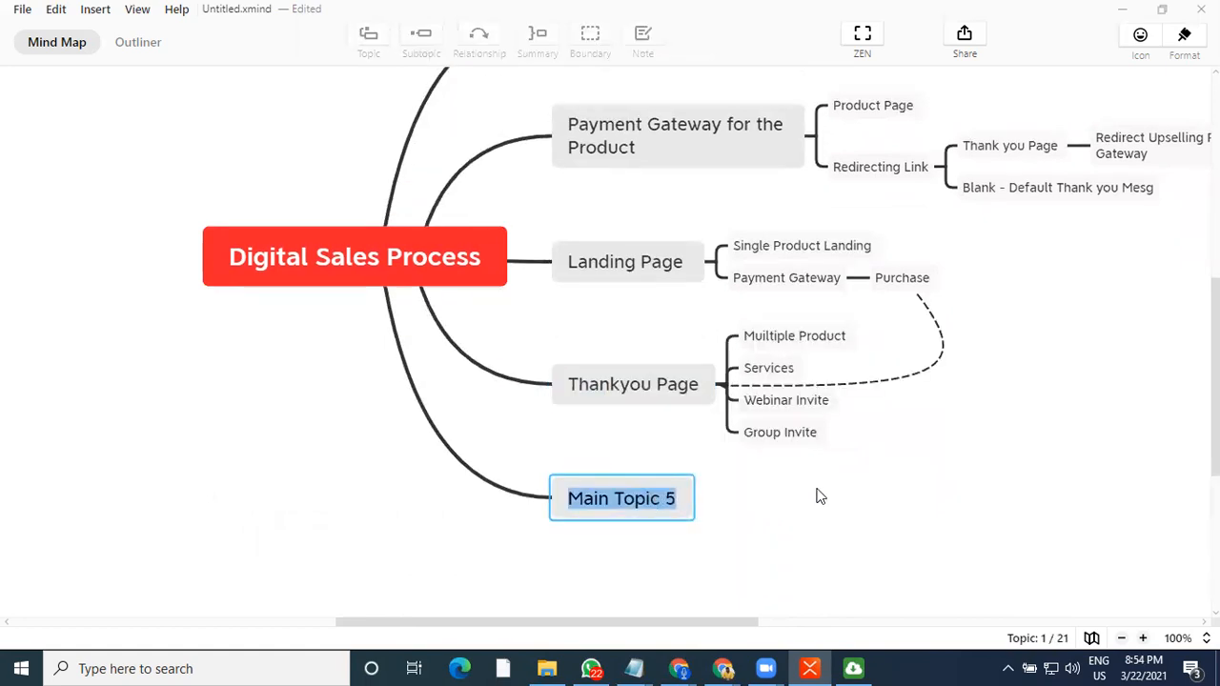
type("Emai")
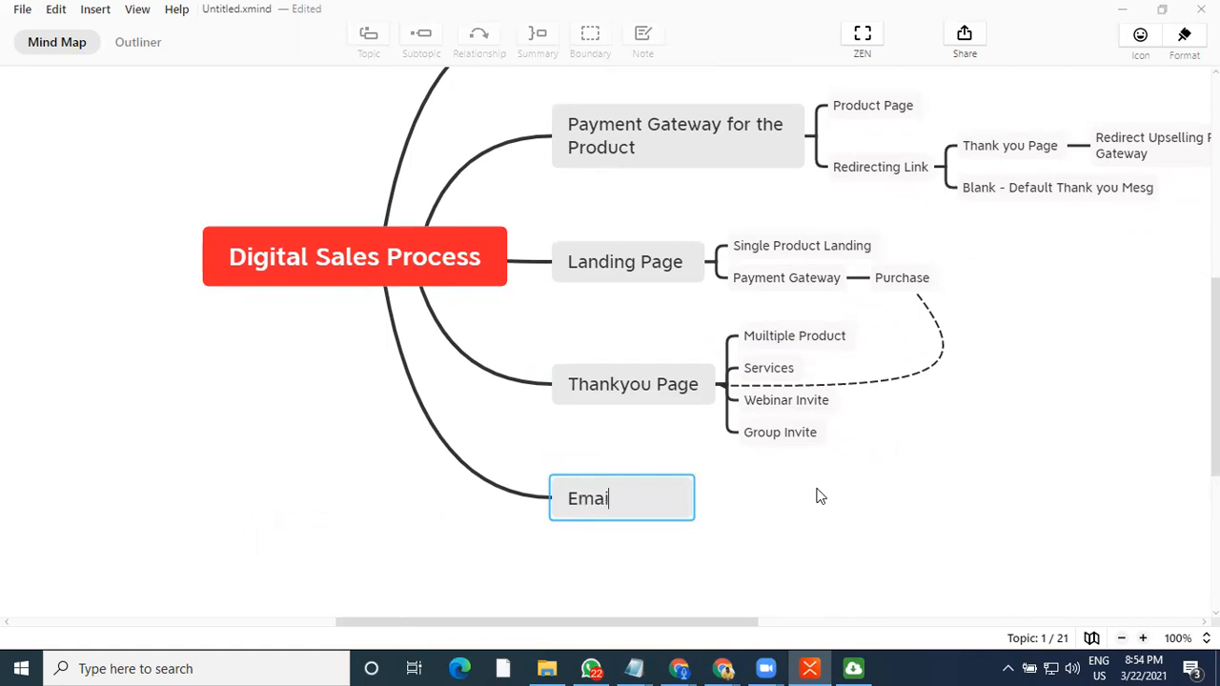
type("l Automation")
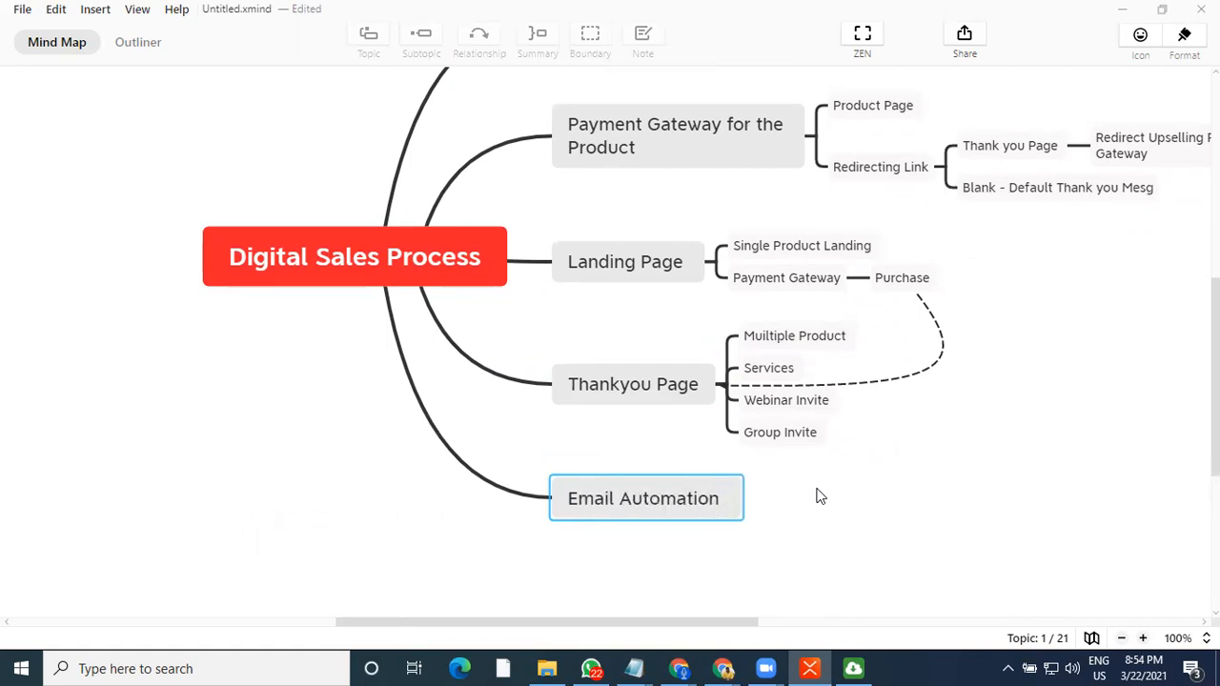
key("Return")
Add a subtopic "Mannually" under Email Automation
left_click(813, 586)
left_click(702, 515)
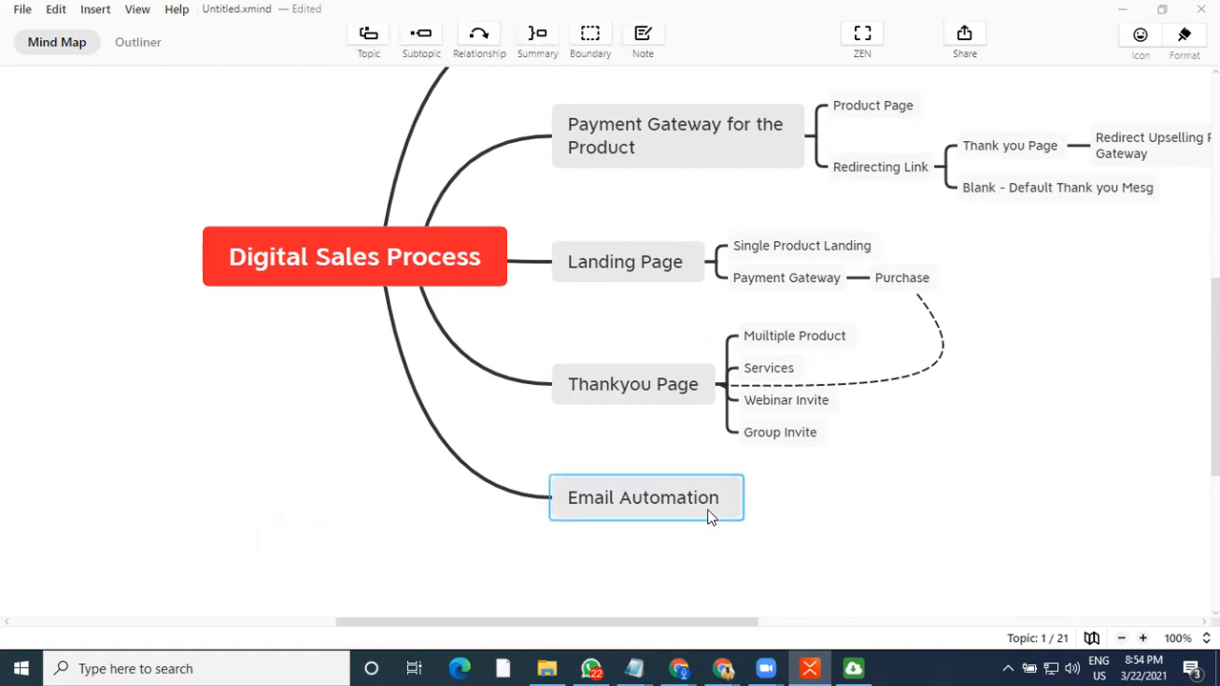
key("Tab")
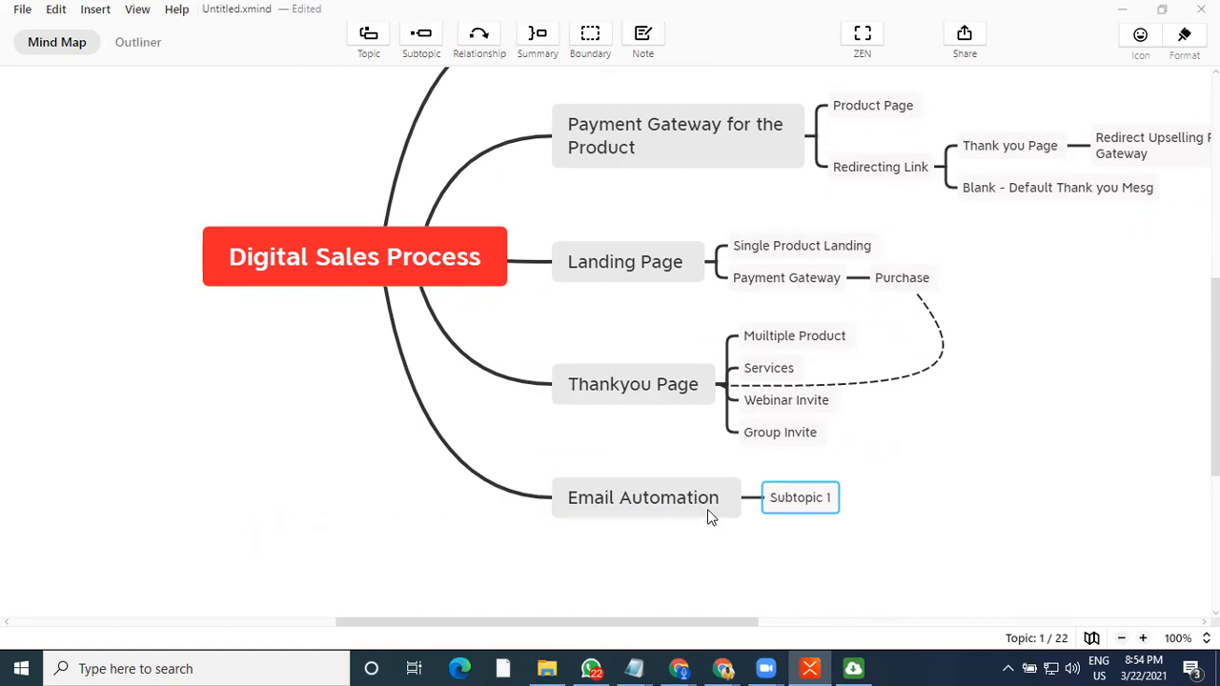
type("Mannual")
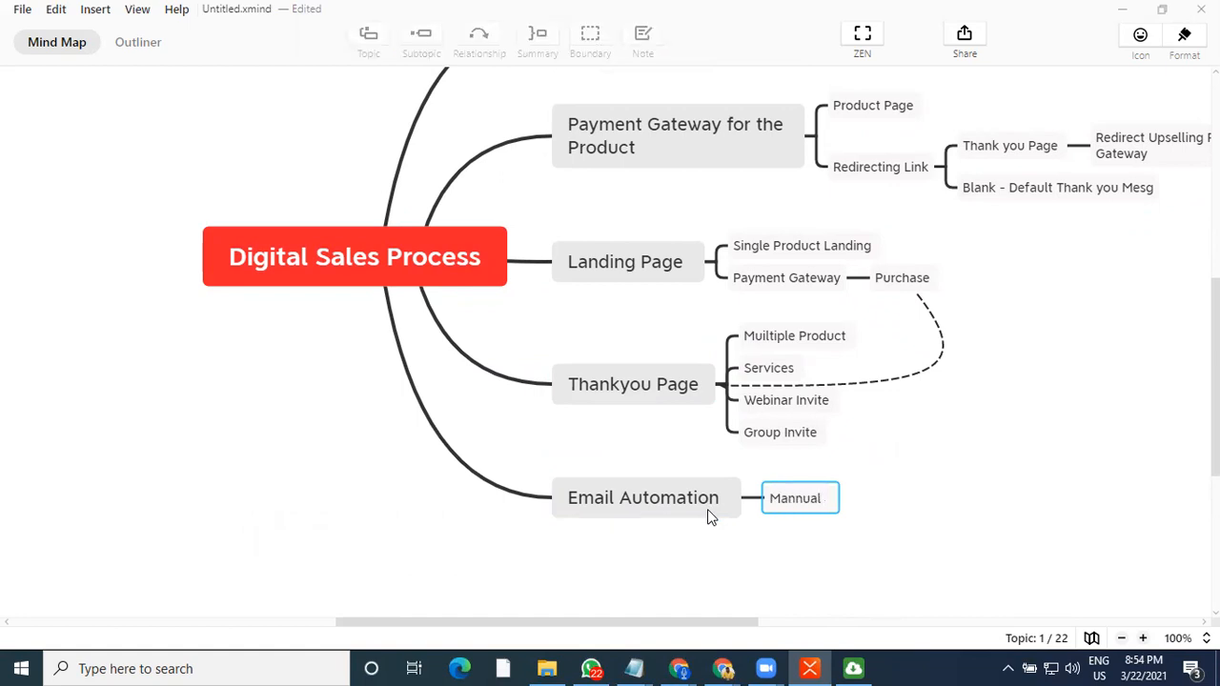
left_click(828, 561)
left_click(808, 498)
left_click(810, 497)
left_click(825, 499)
left_click(818, 559)
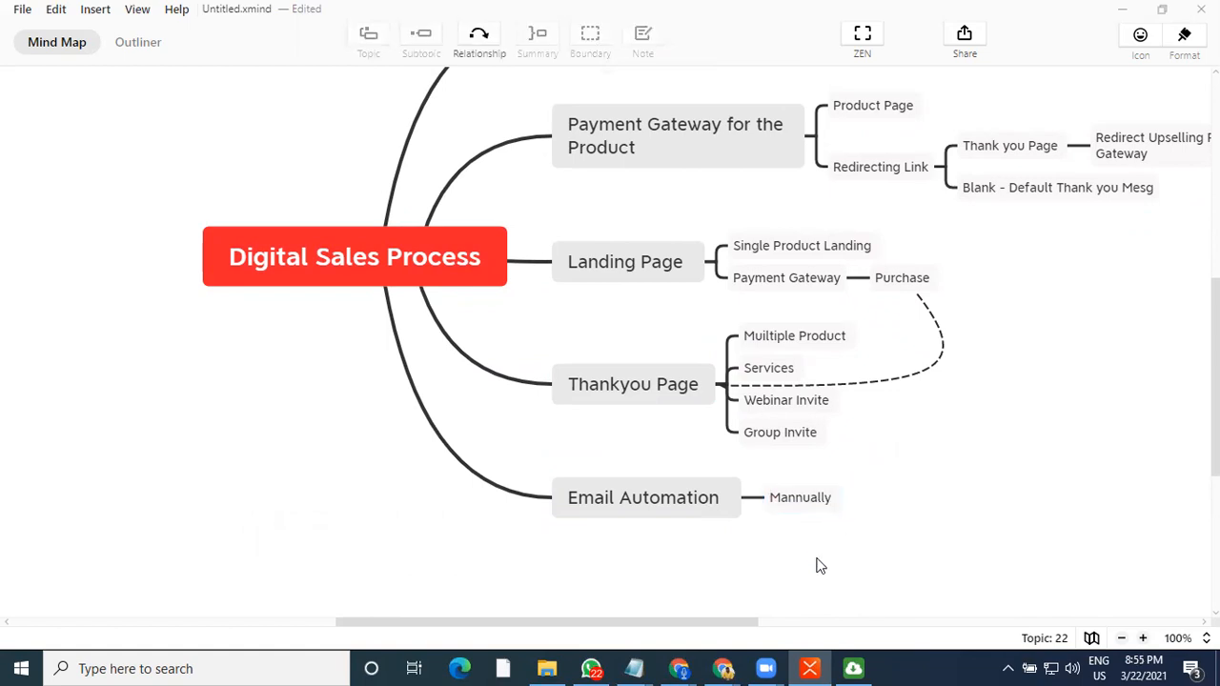
Add a second subtopic "Template" under Email Automation
left_click(787, 502)
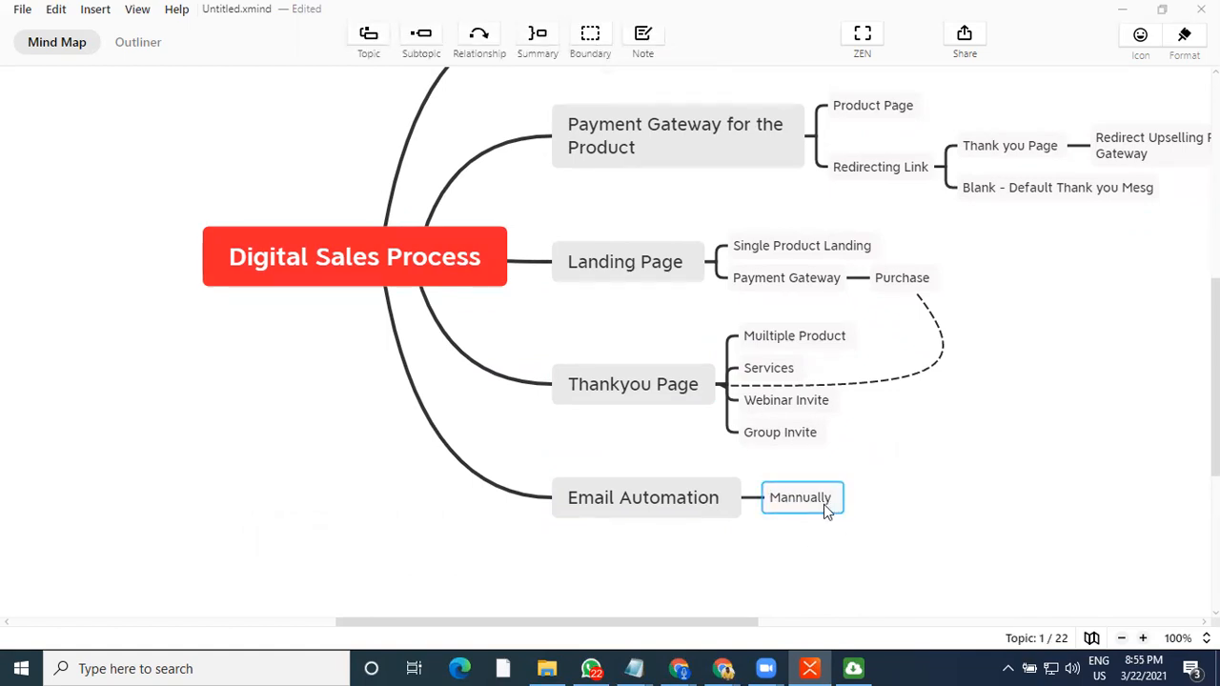
key("Return")
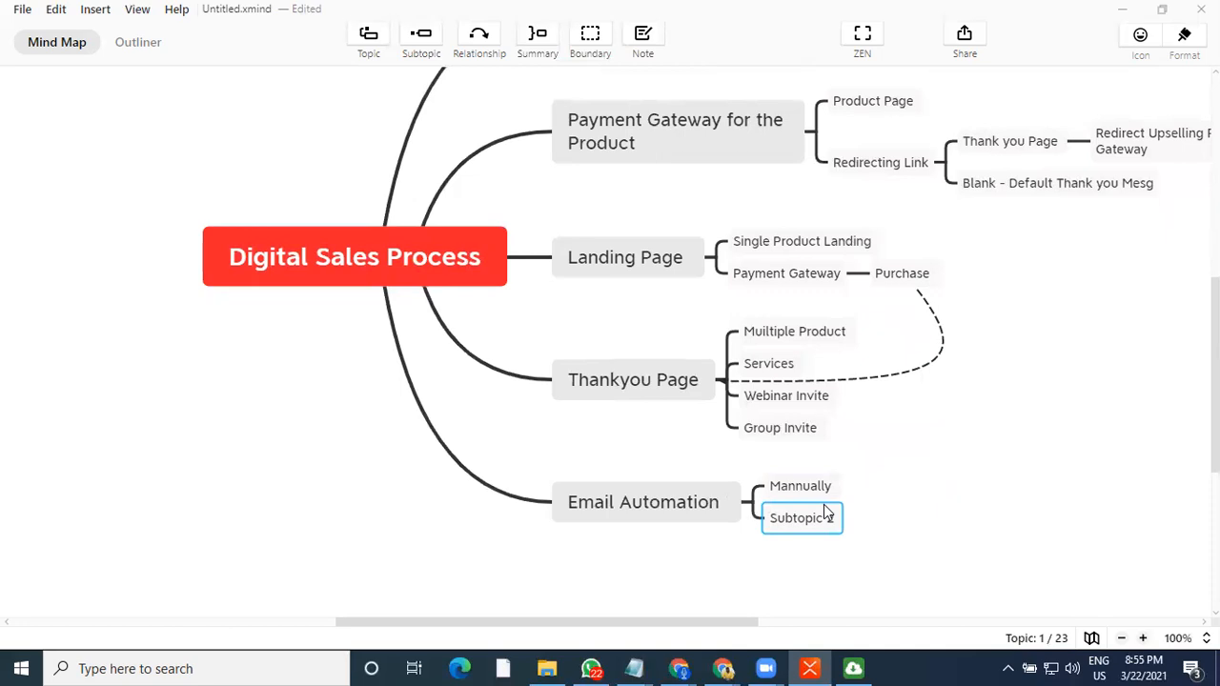
left_click(791, 331)
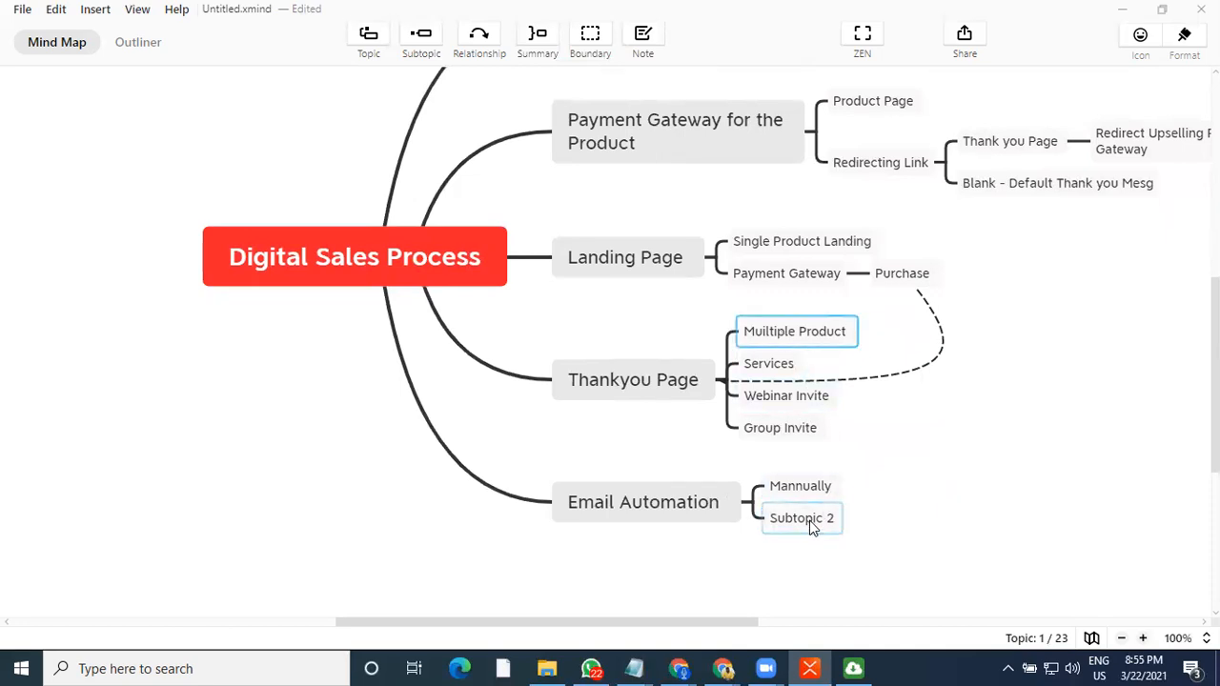
double_click(809, 519)
type("emplate")
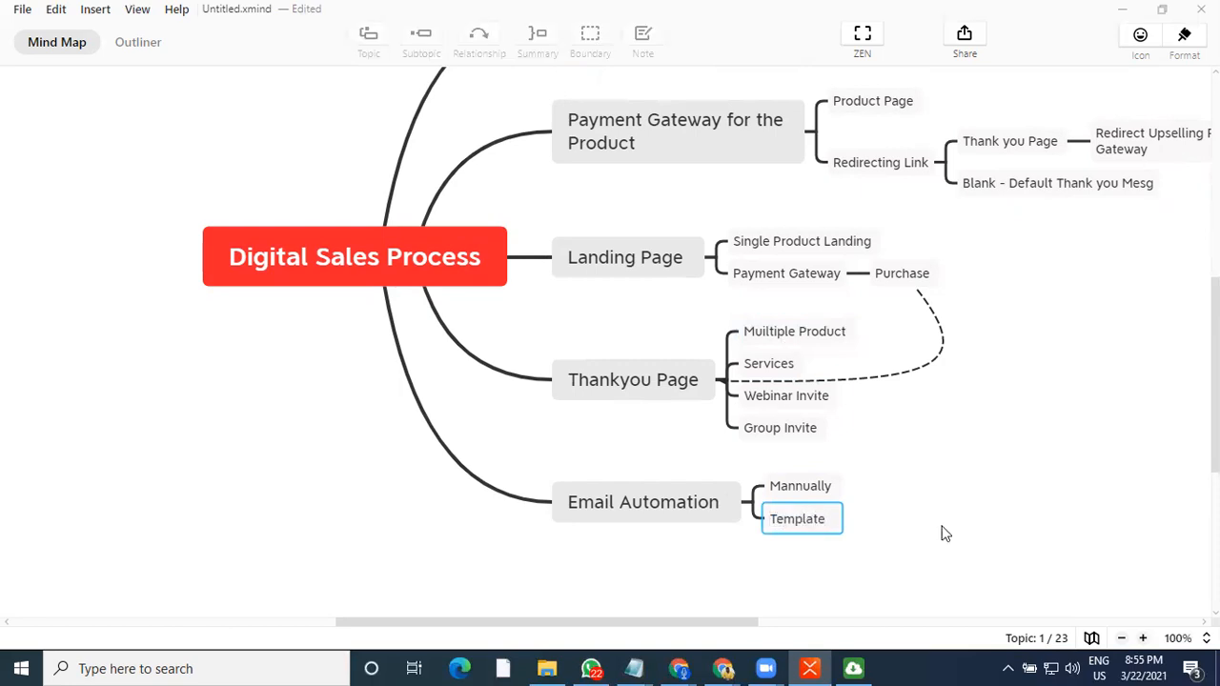
key("Return")
left_click(722, 523)
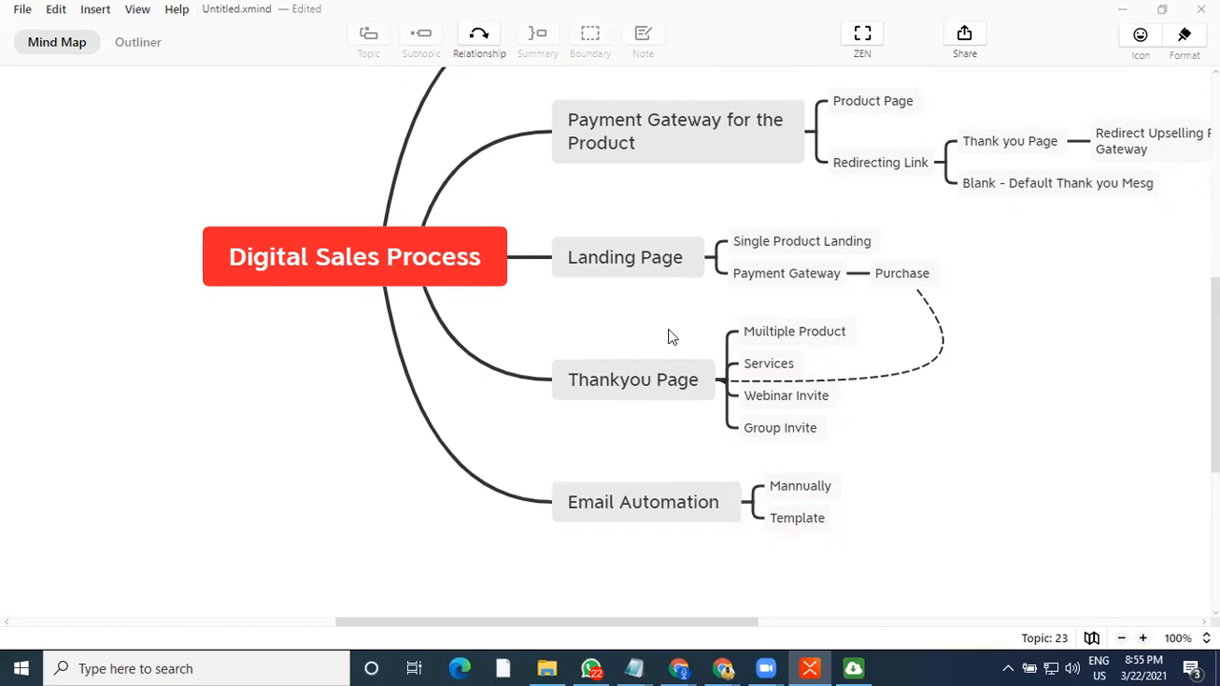
Review the sales stages and their subtopics across the whole mind map
left_click(800, 273)
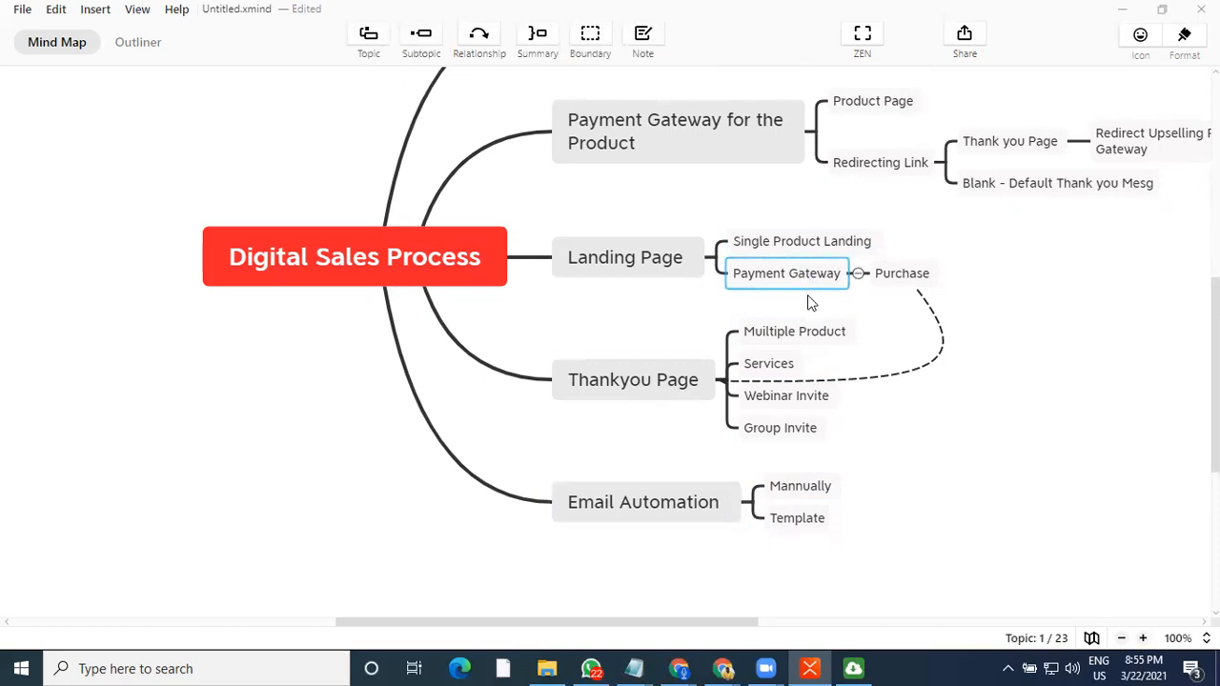
left_click(783, 530)
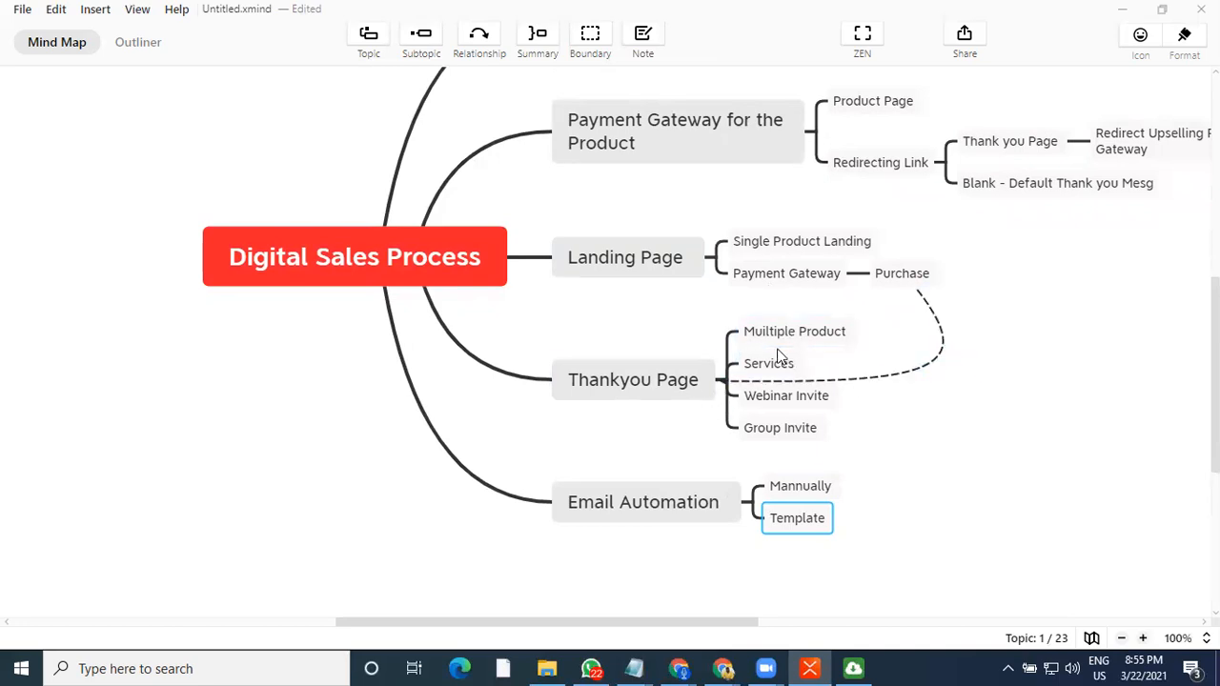
left_click(727, 379)
left_click(821, 342)
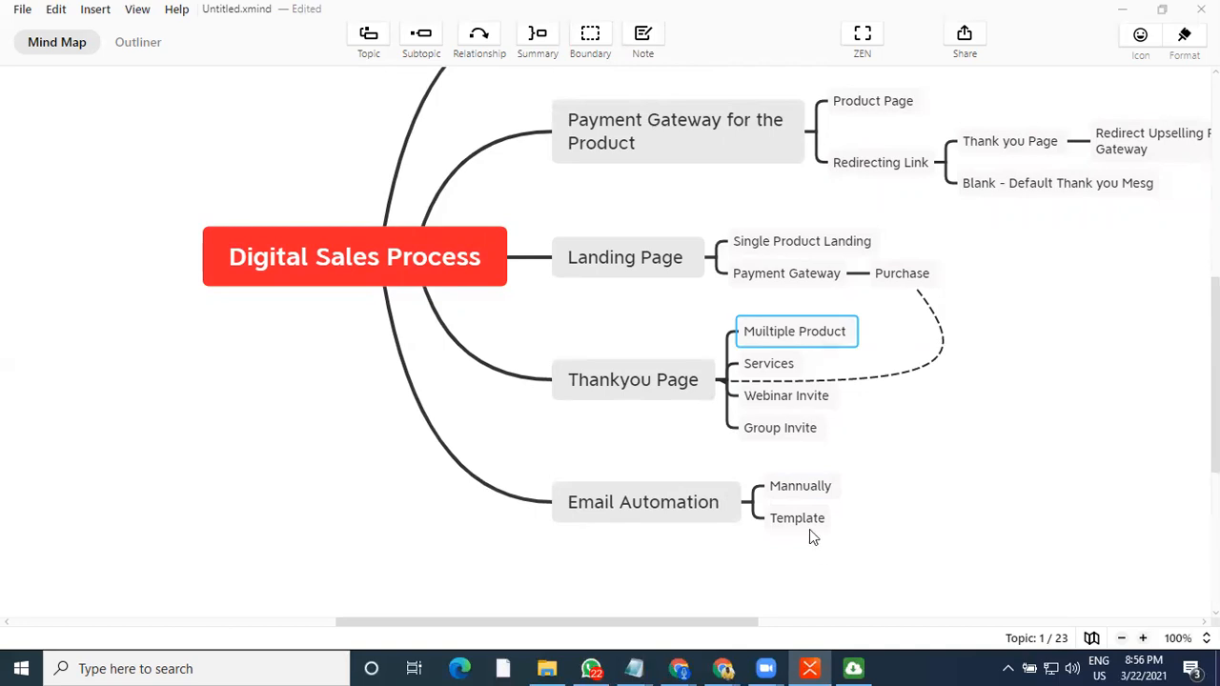
left_click(681, 513)
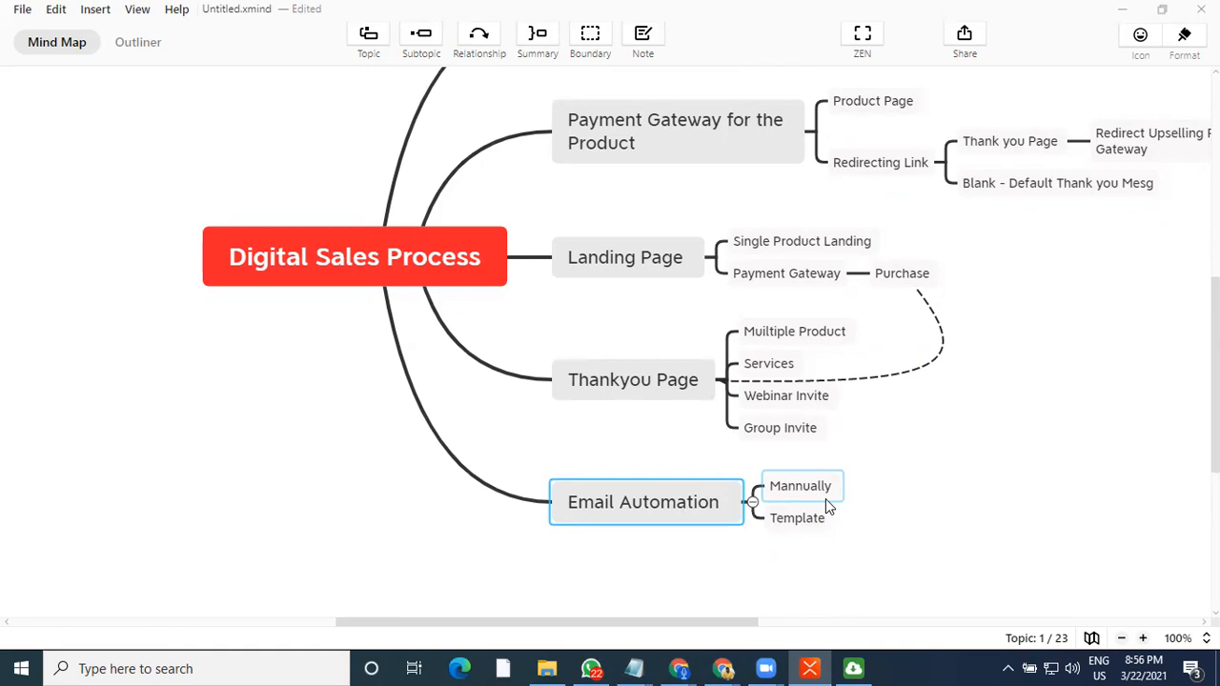
left_click(770, 276)
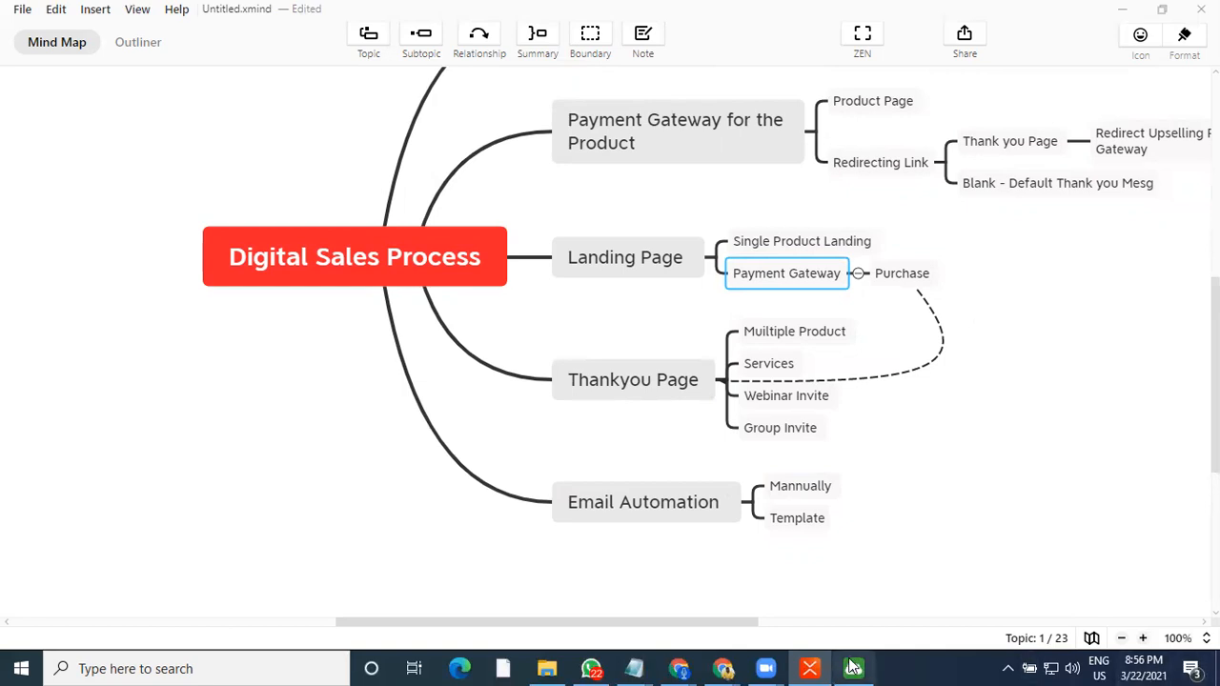
left_click(802, 515)
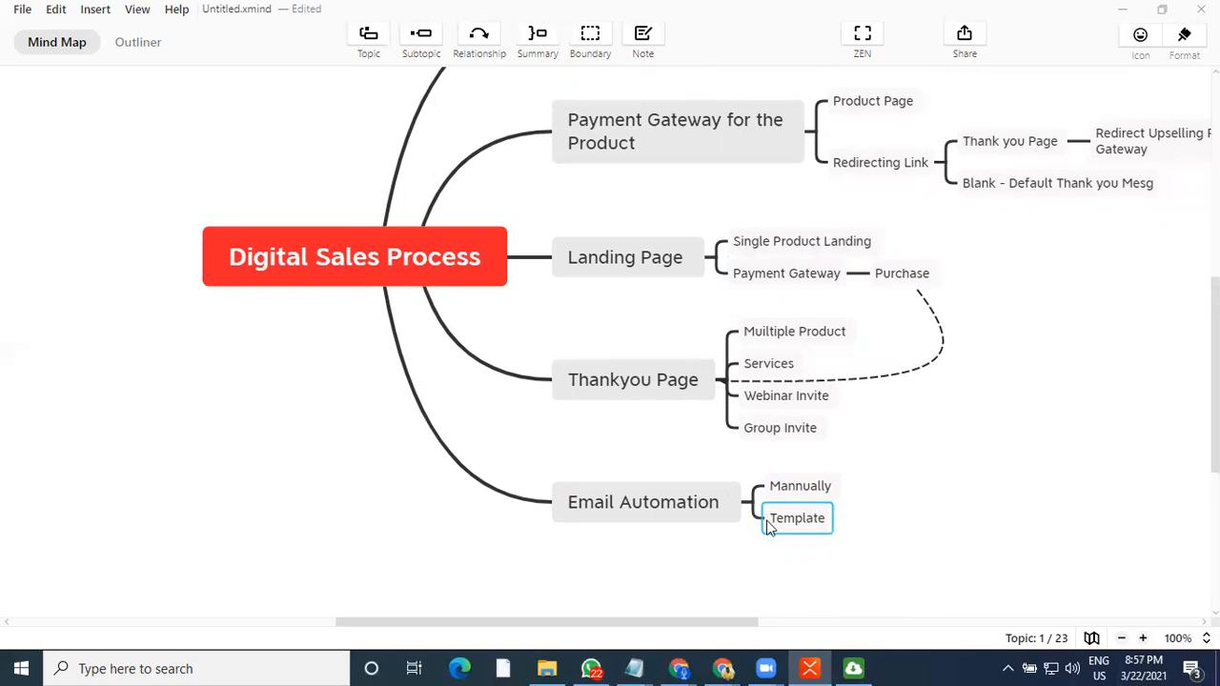
scroll(749, 624, "right", 3)
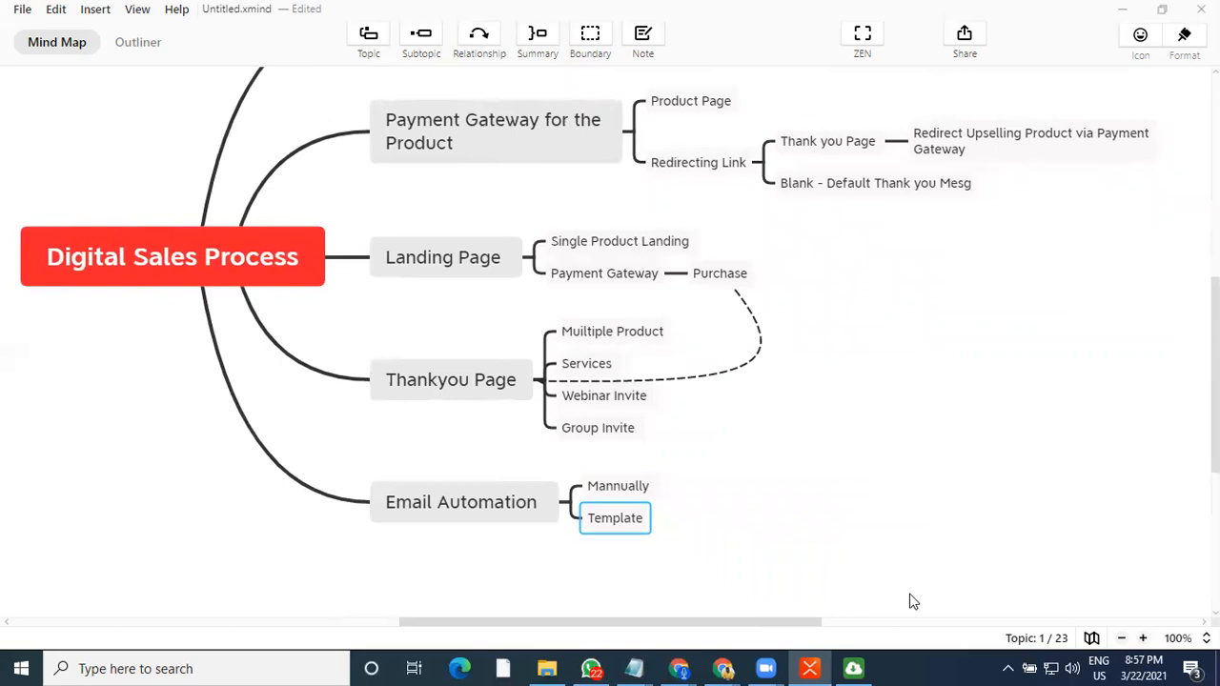
scroll(896, 579, "up", 2)
scroll(895, 579, "down", 1)
scroll(896, 582, "down", 1)
scroll(835, 572, "up", 1)
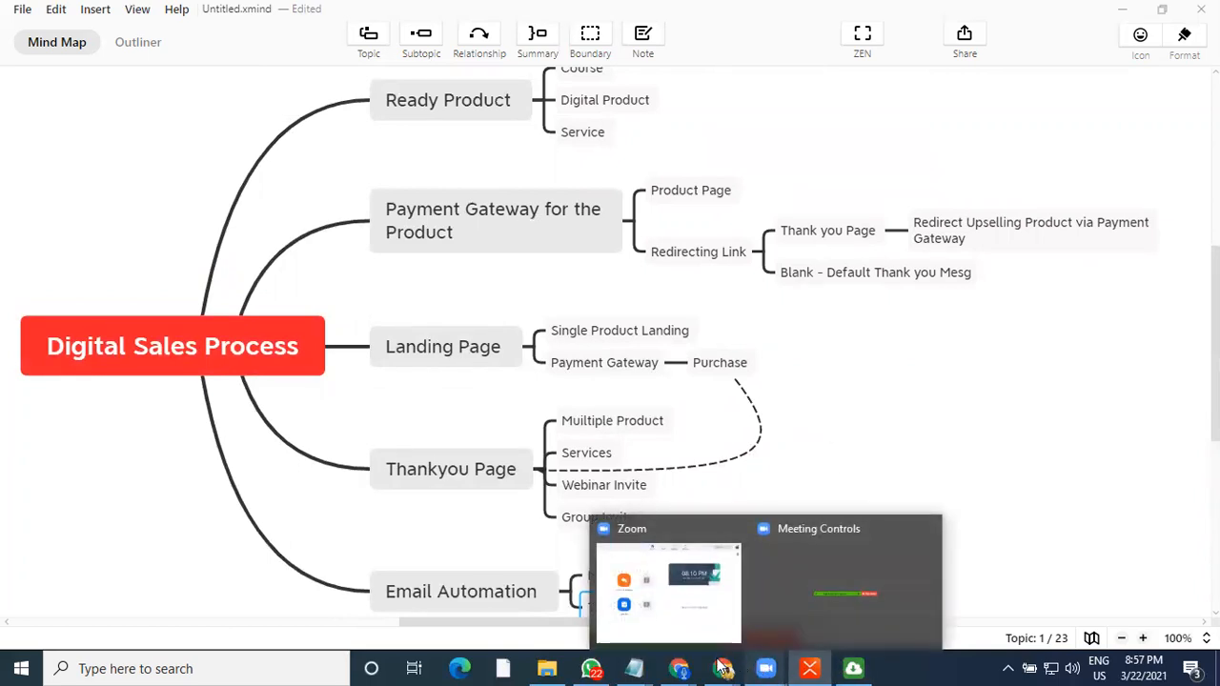
Switch to the browser and open the Life Mail app login tab
mouse_move(710, 667)
left_click(698, 602)
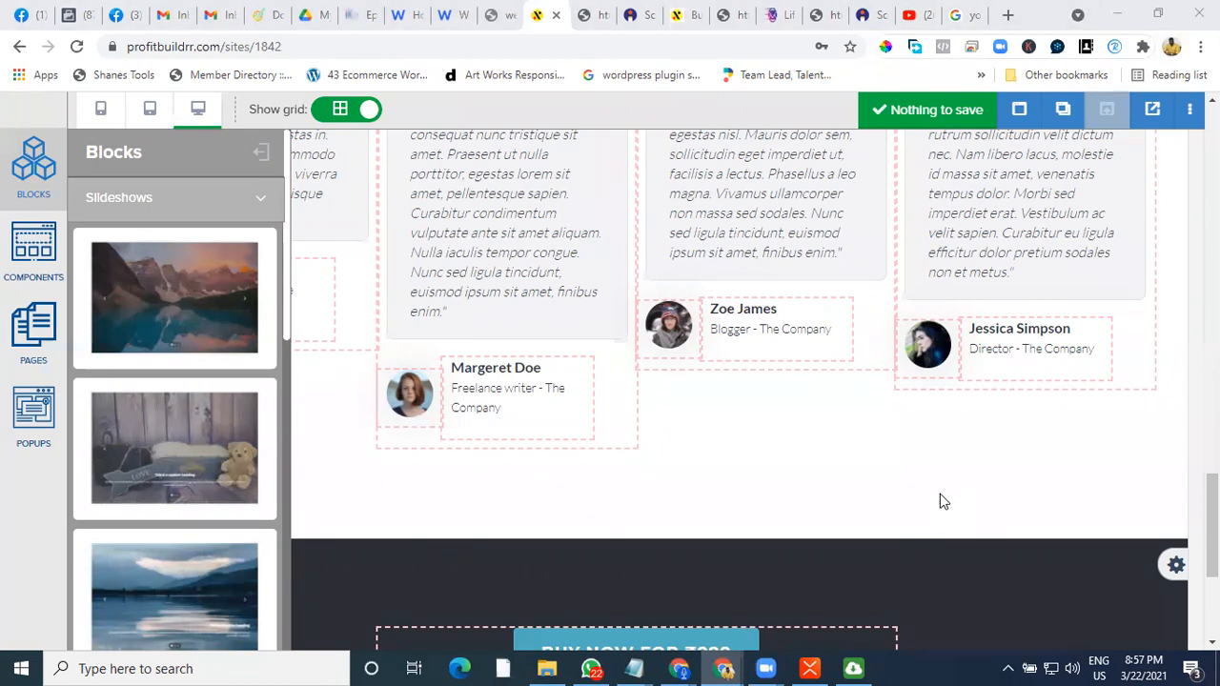
scroll(941, 209, "up", 5)
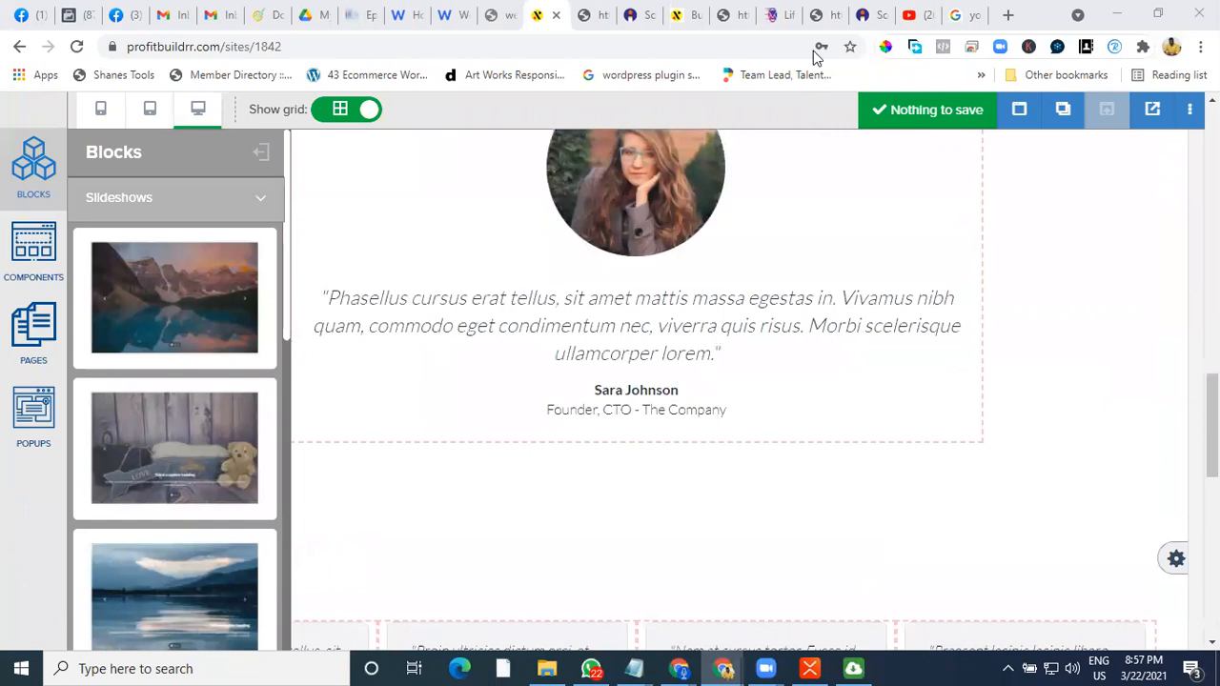
left_click(775, 16)
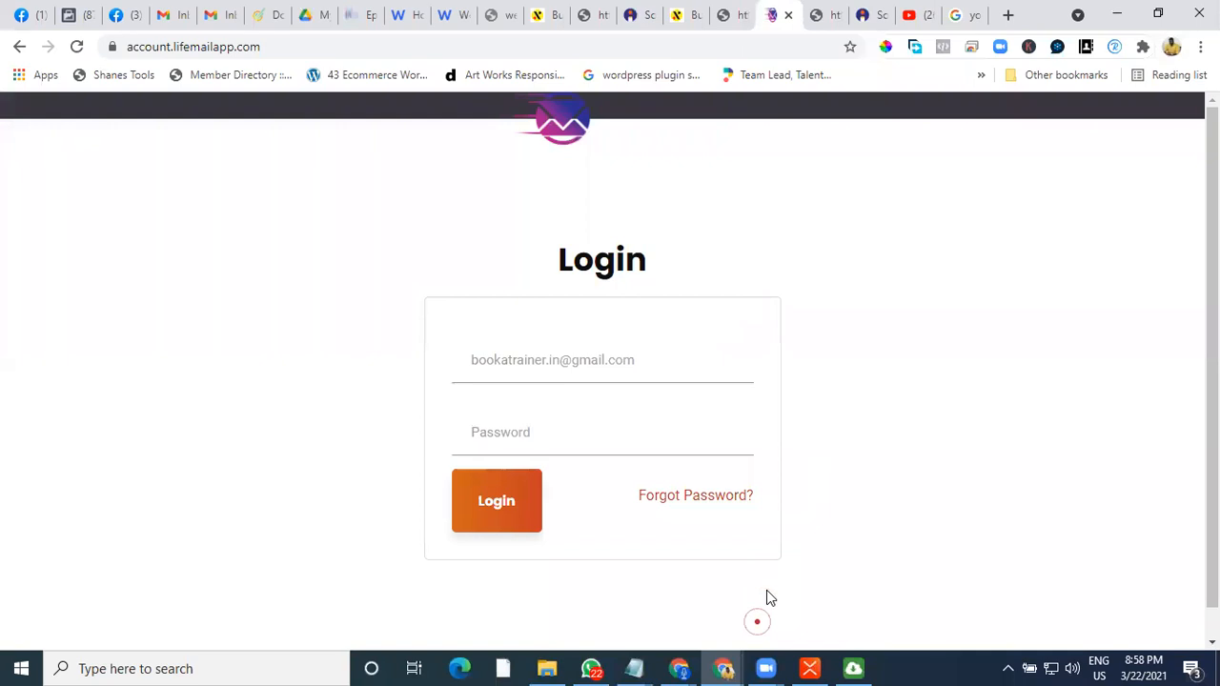
Return to the mind map and look over the Email Automation branch and other stages
left_click(811, 667)
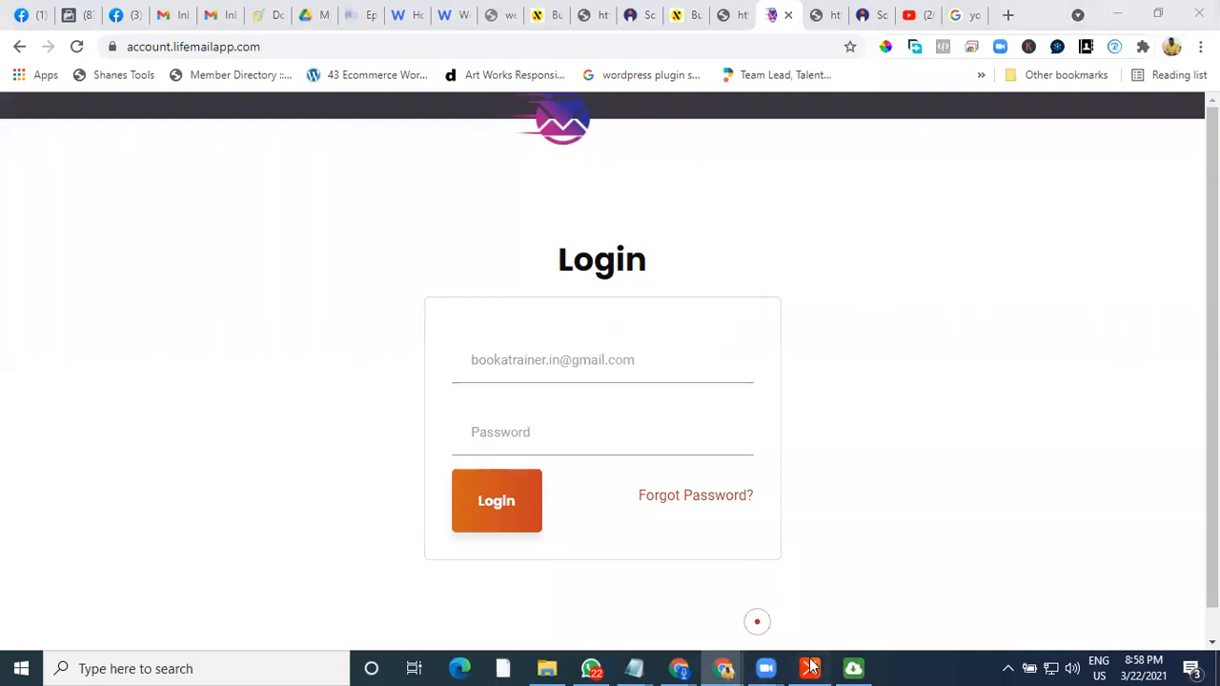
scroll(667, 552, "down", 3)
left_click(511, 421)
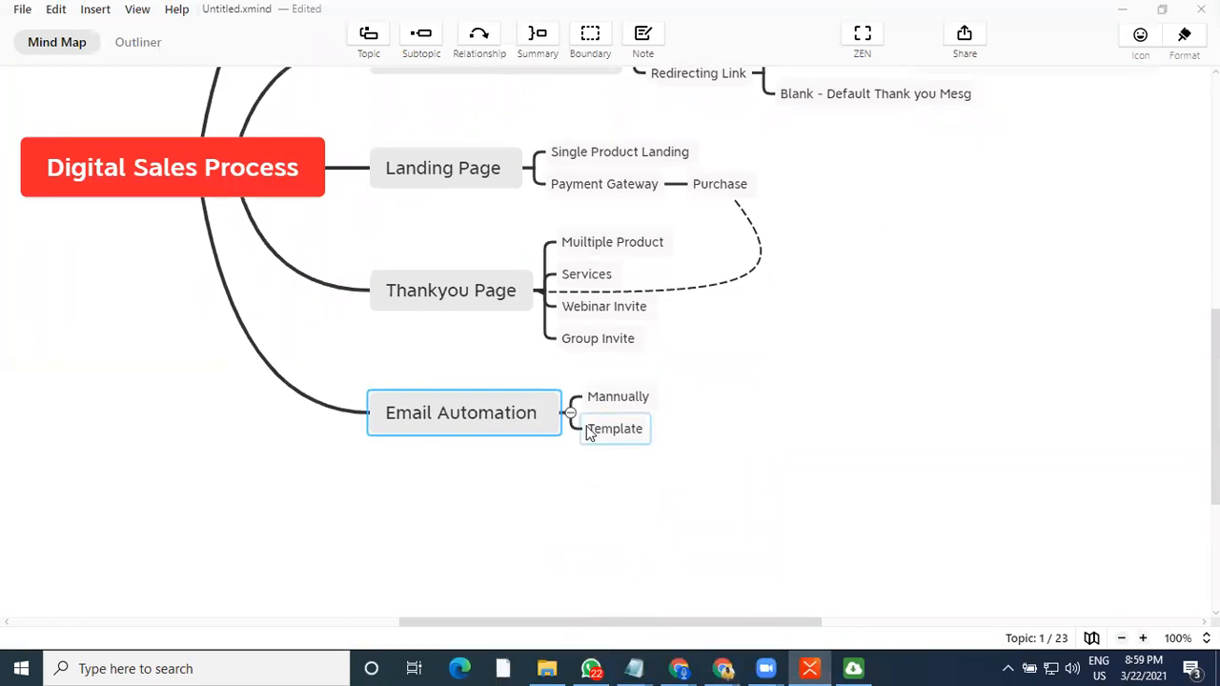
scroll(577, 430, "up", 3)
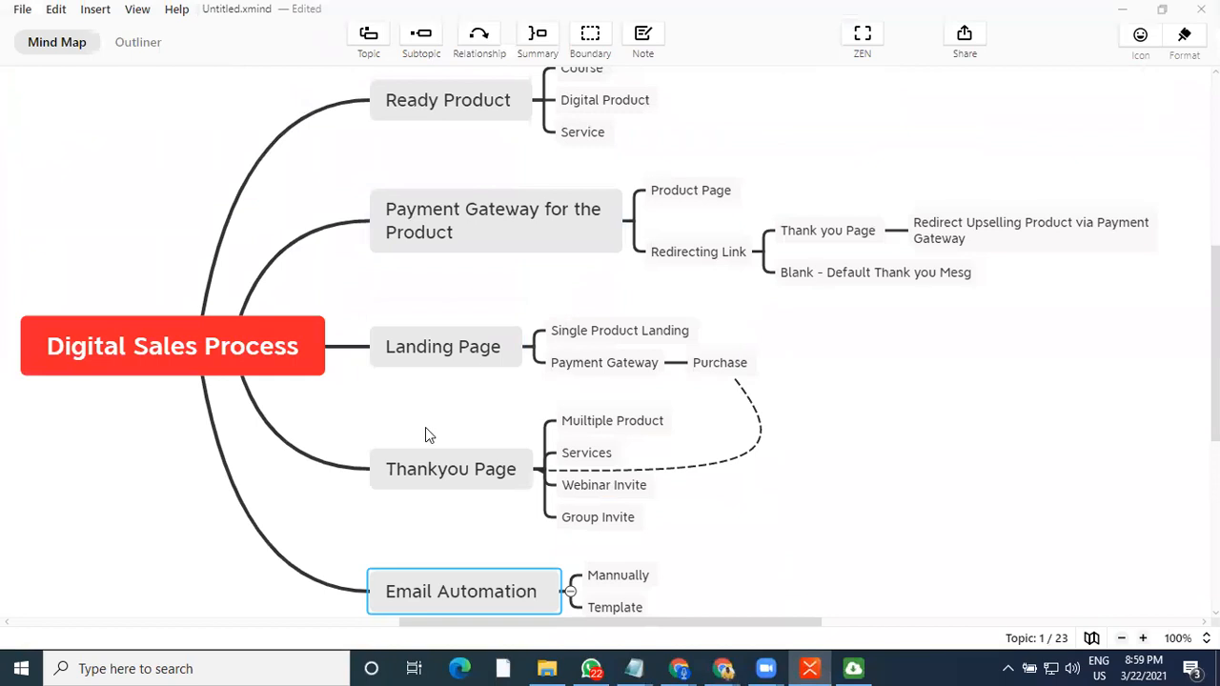
scroll(425, 427, "down", 2)
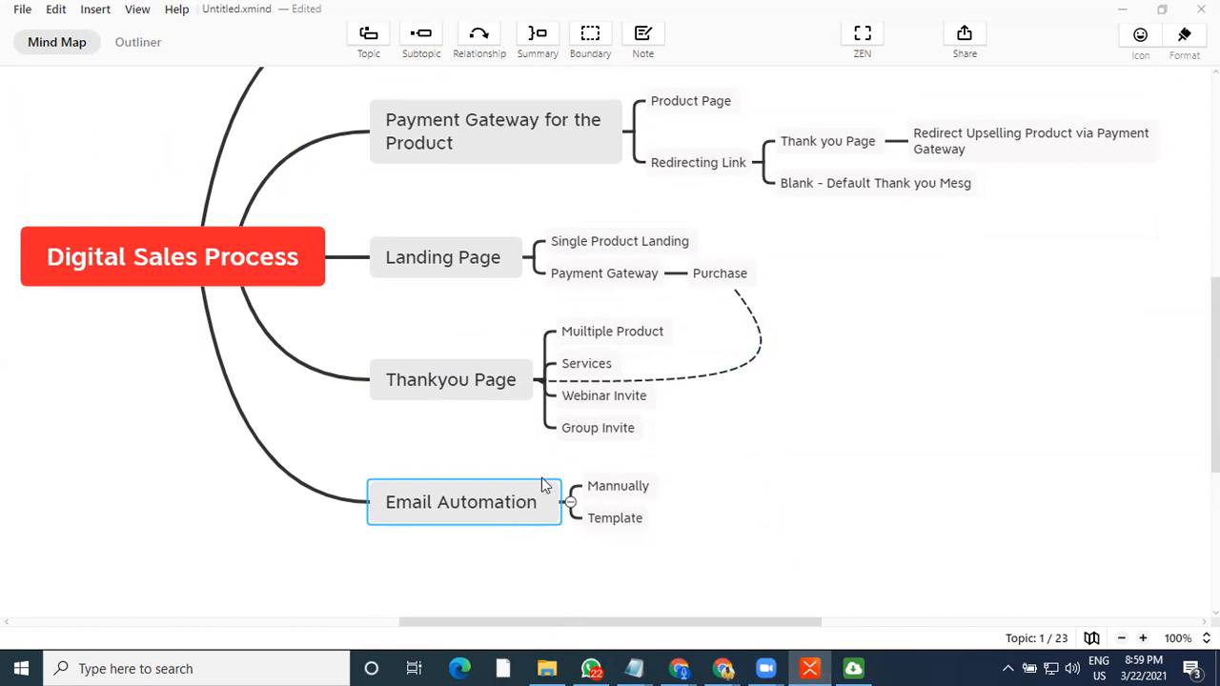
scroll(562, 324, "up", 3)
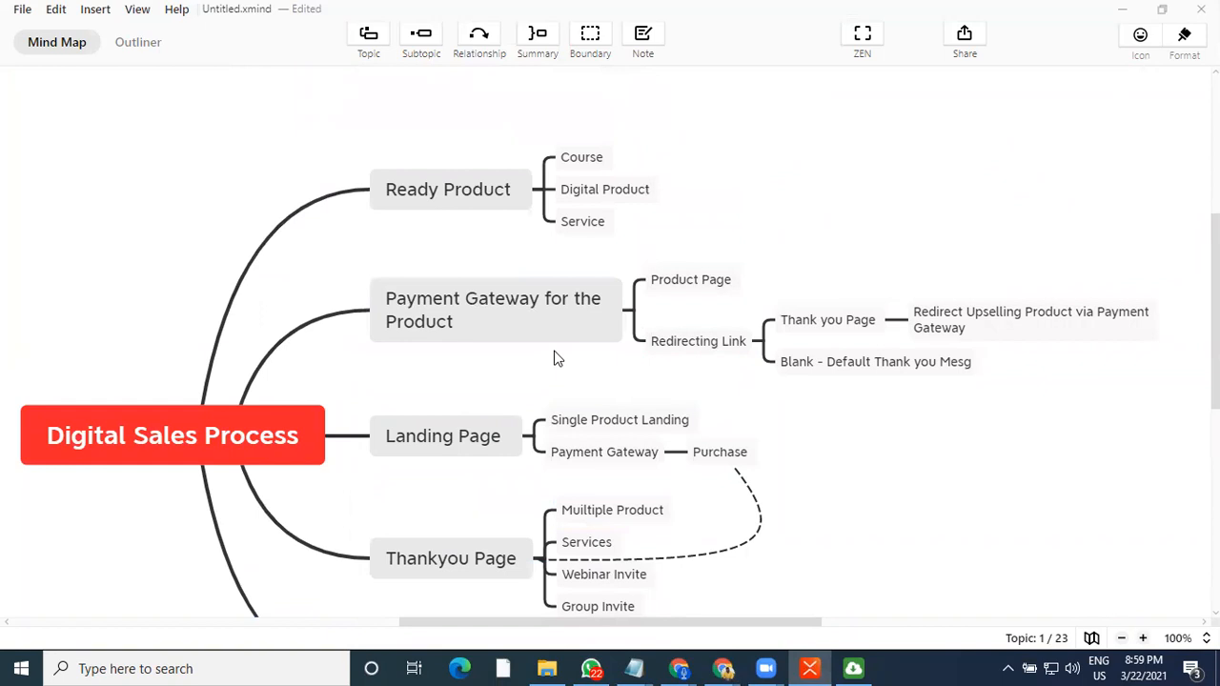
scroll(543, 376, "down", 1)
scroll(488, 517, "down", 1)
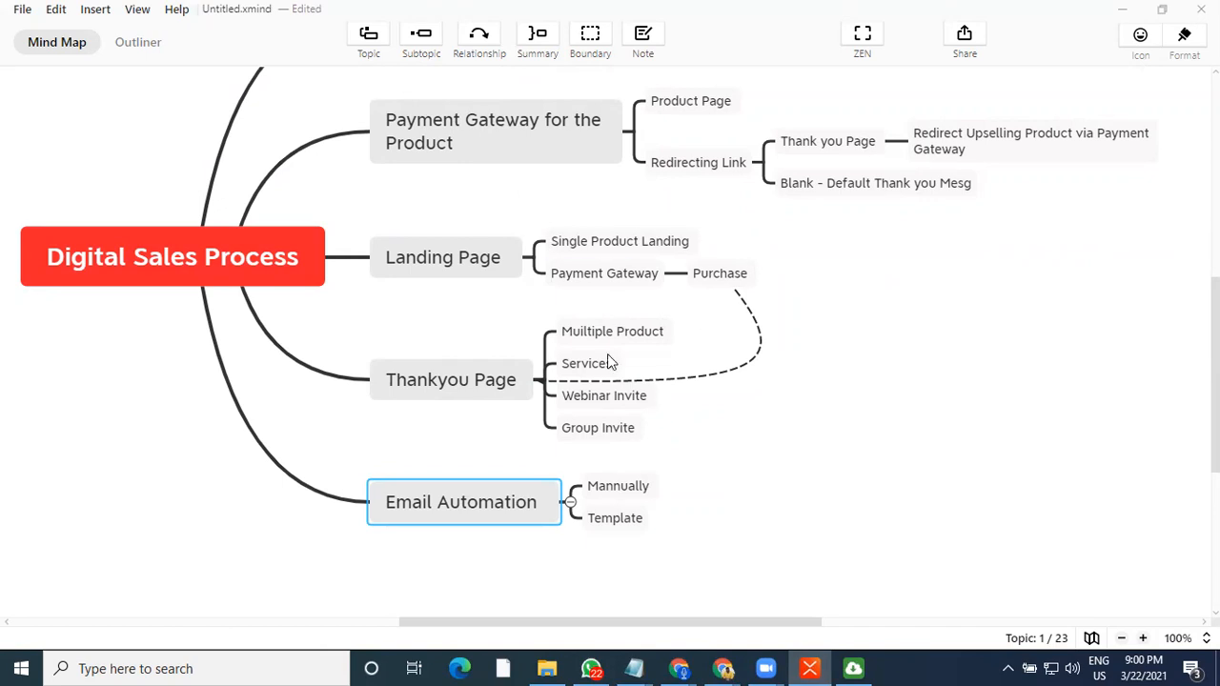
Review the mind map's stages and subtopics, selecting the Template subtopic under Email Automation
scroll(602, 265, "up", 1)
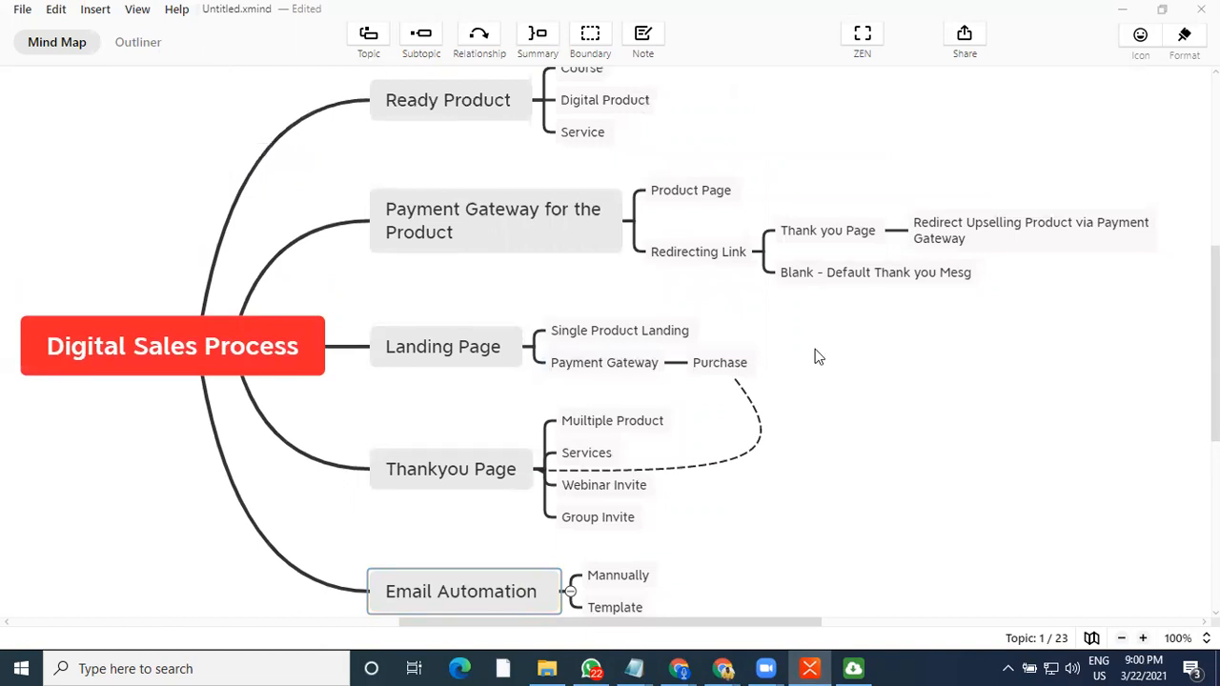
scroll(964, 500, "down", 2)
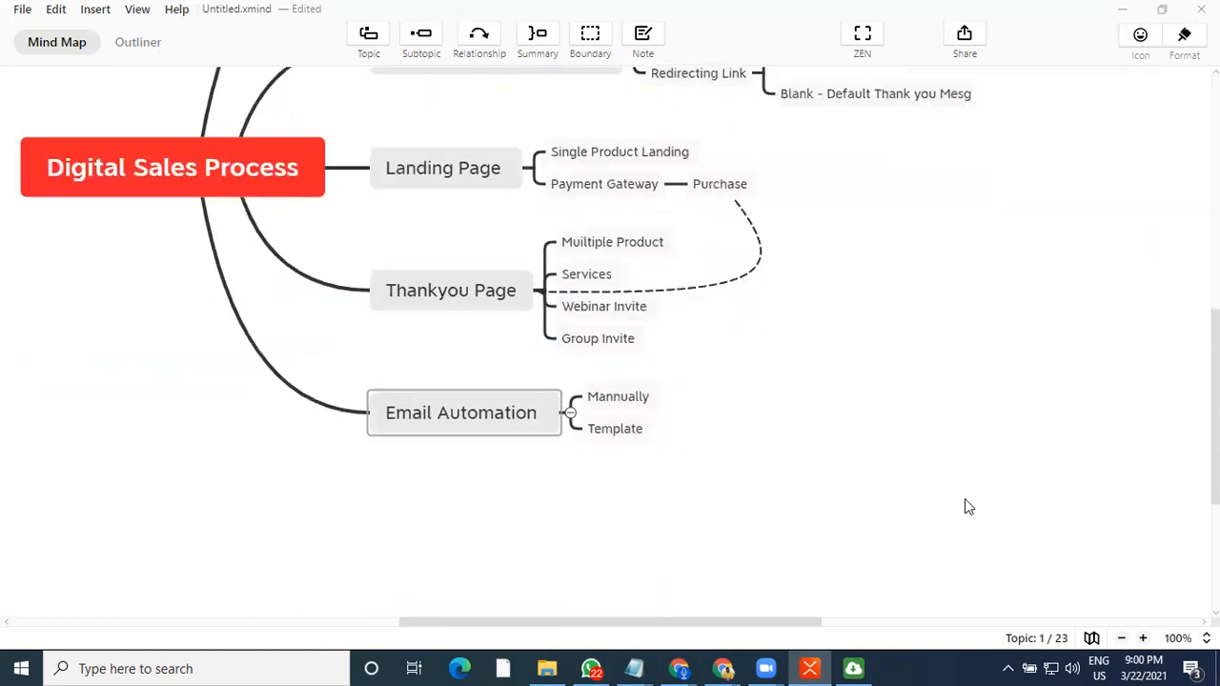
scroll(964, 507, "up", 1)
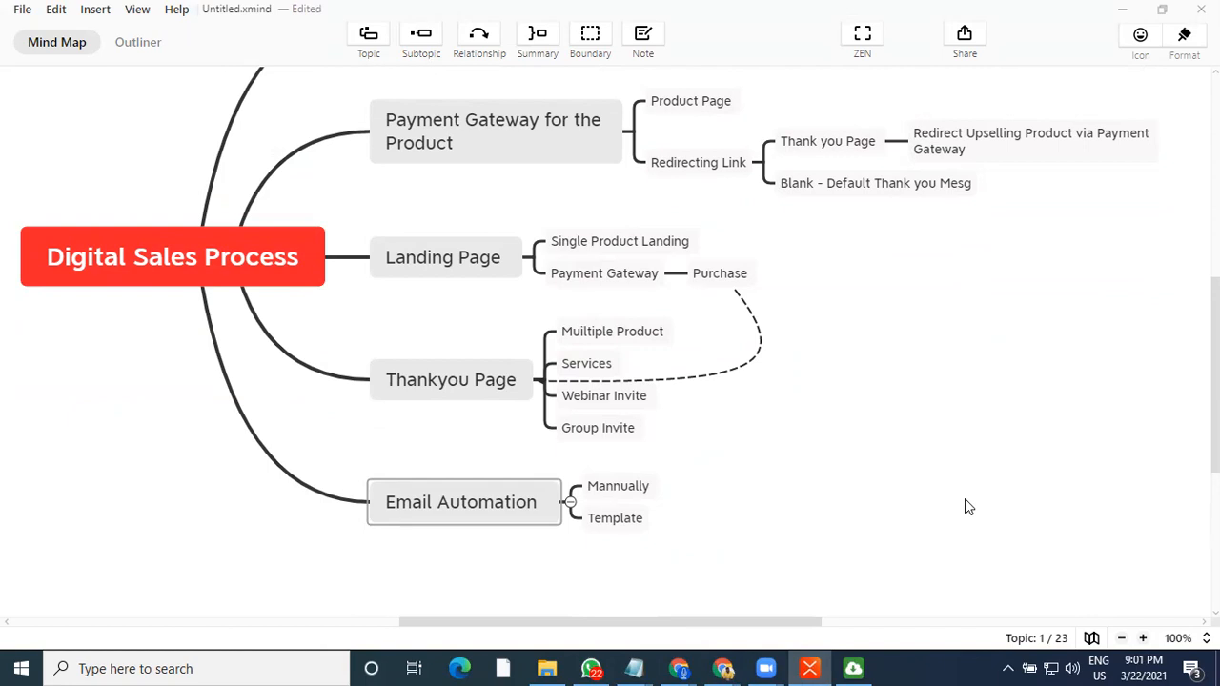
scroll(964, 507, "up", 2)
scroll(965, 507, "down", 2)
scroll(827, 470, "up", 3)
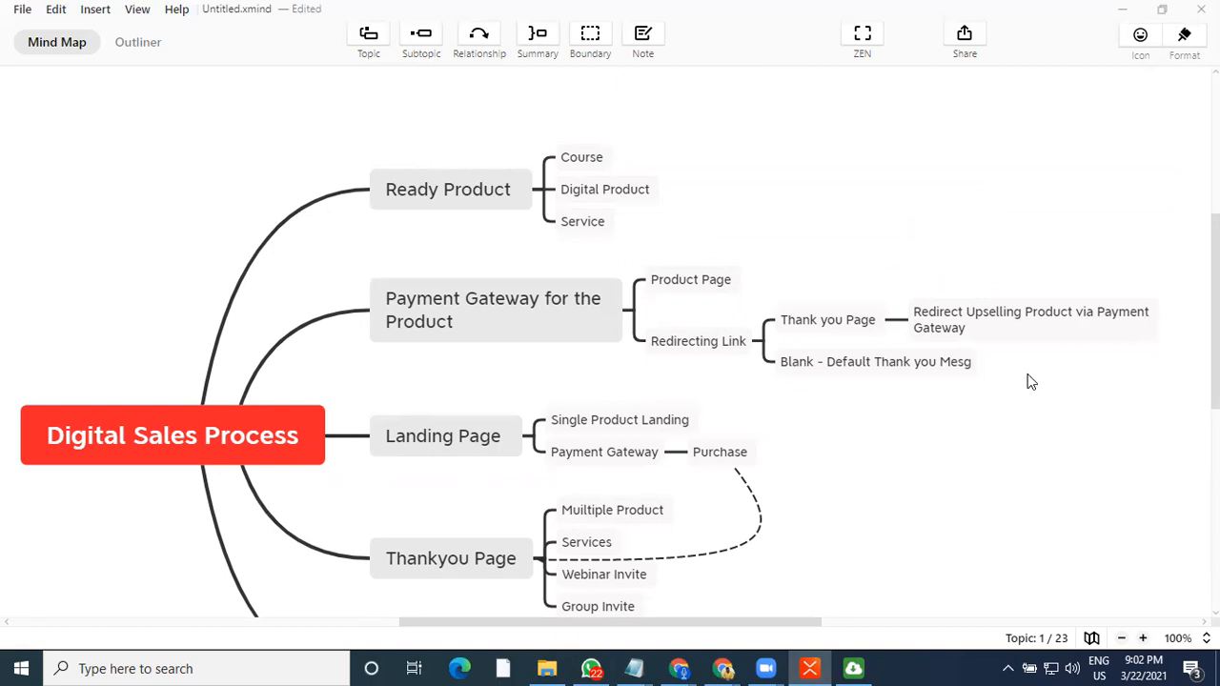
scroll(1001, 378, "down", 3)
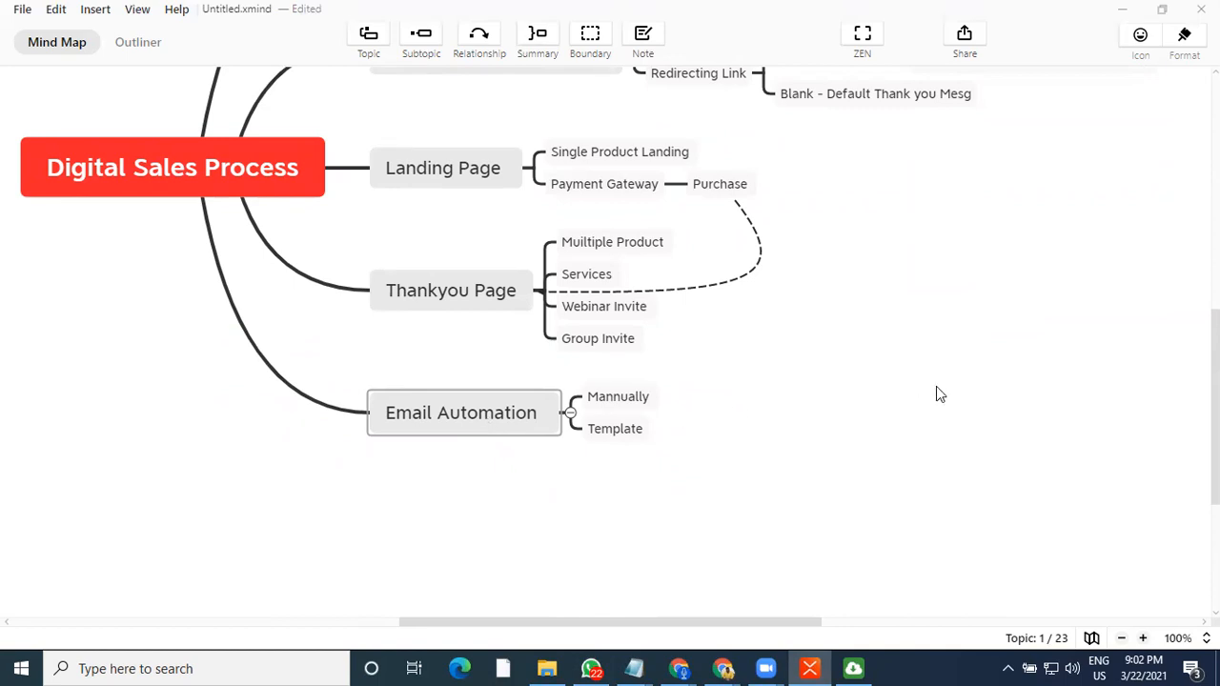
scroll(936, 395, "up", 1)
left_click(610, 520)
scroll(848, 407, "up", 1)
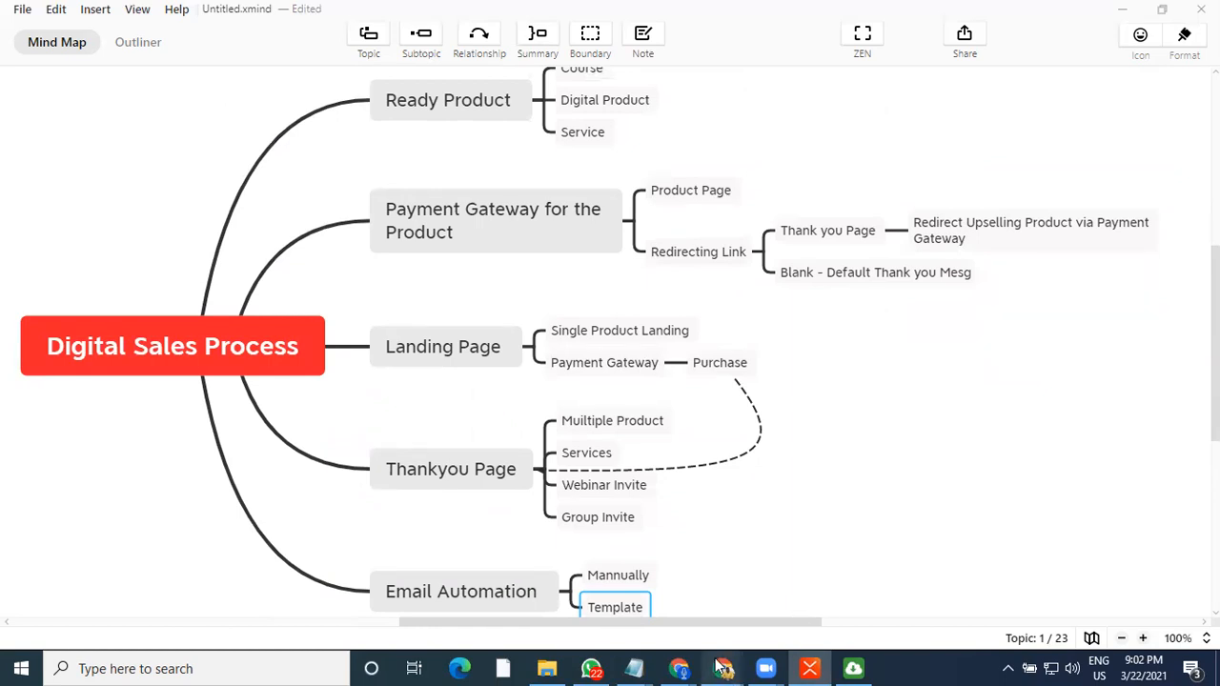
Switch to the browser's XBuildrr tab and scroll through the landing page in the site builder
mouse_move(723, 668)
left_click(648, 615)
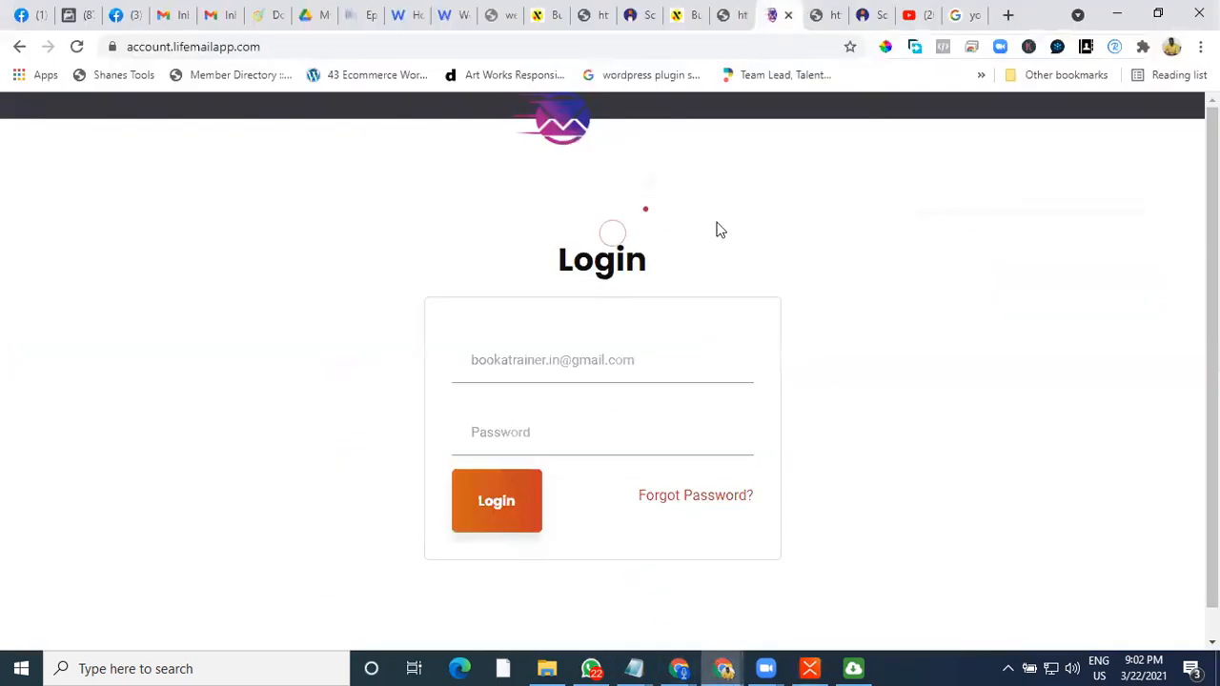
left_click(536, 16)
scroll(795, 458, "up", 10)
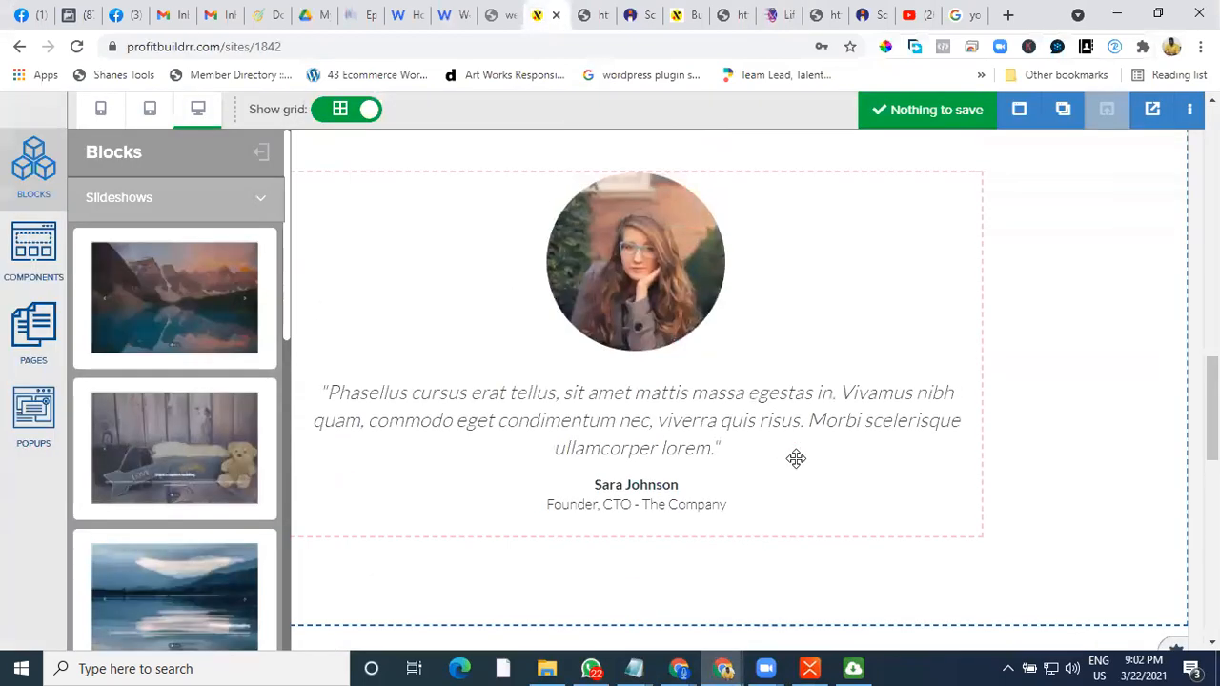
scroll(795, 458, "up", 5)
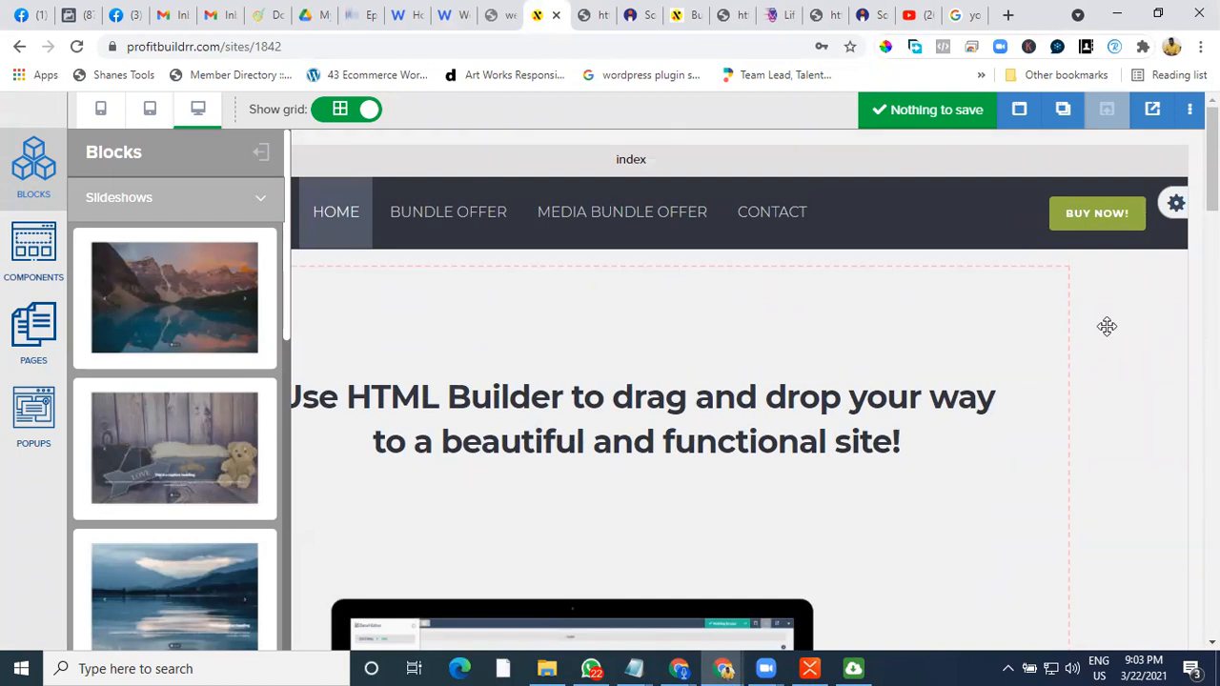
scroll(1106, 326, "down", 1)
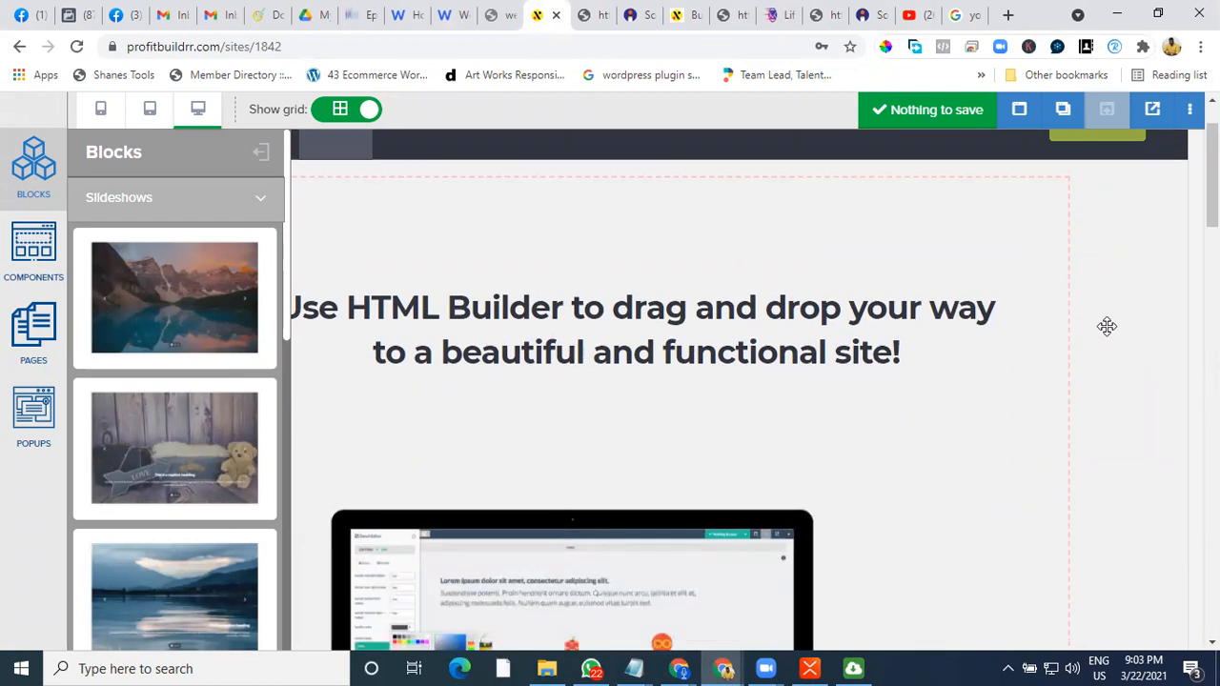
scroll(1107, 326, "down", 6)
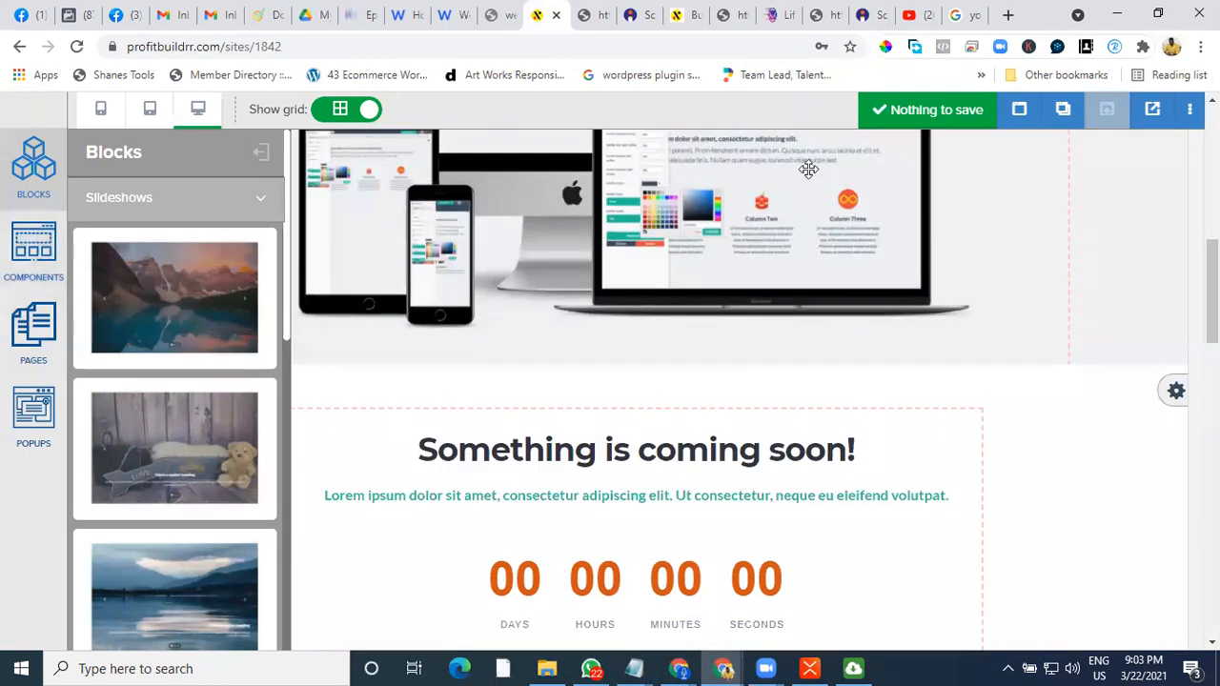
Exit the site builder and go to the sites list to view the site cards
left_click(1189, 110)
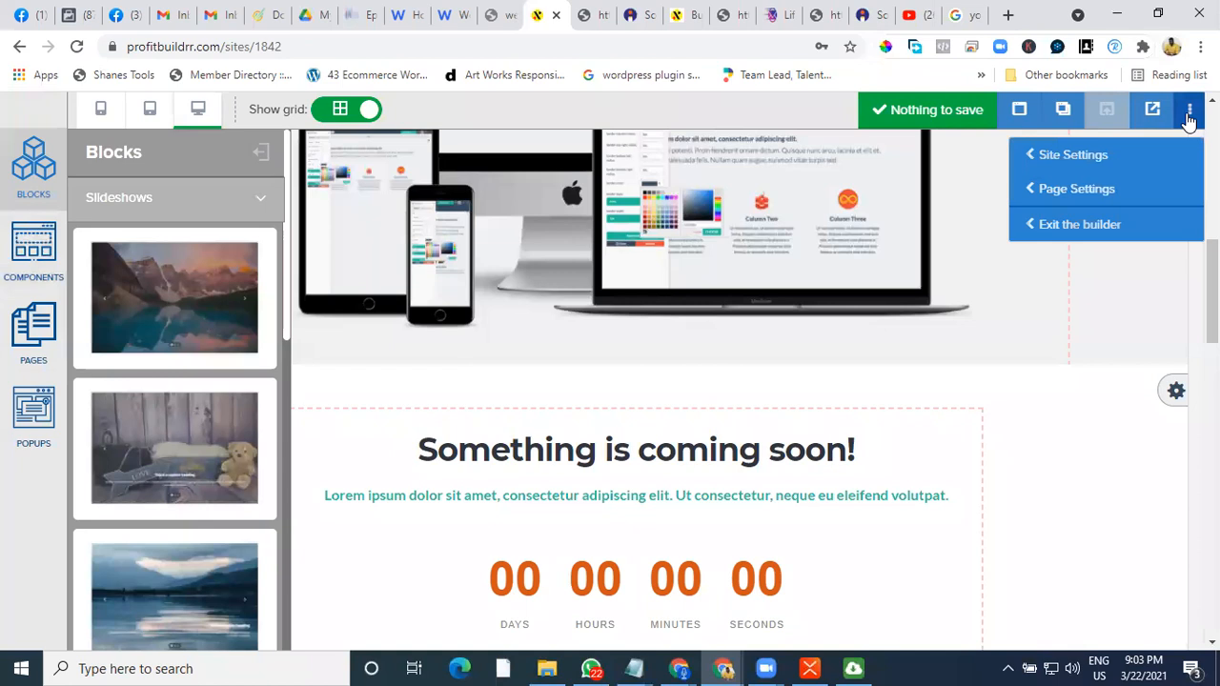
left_click(1105, 228)
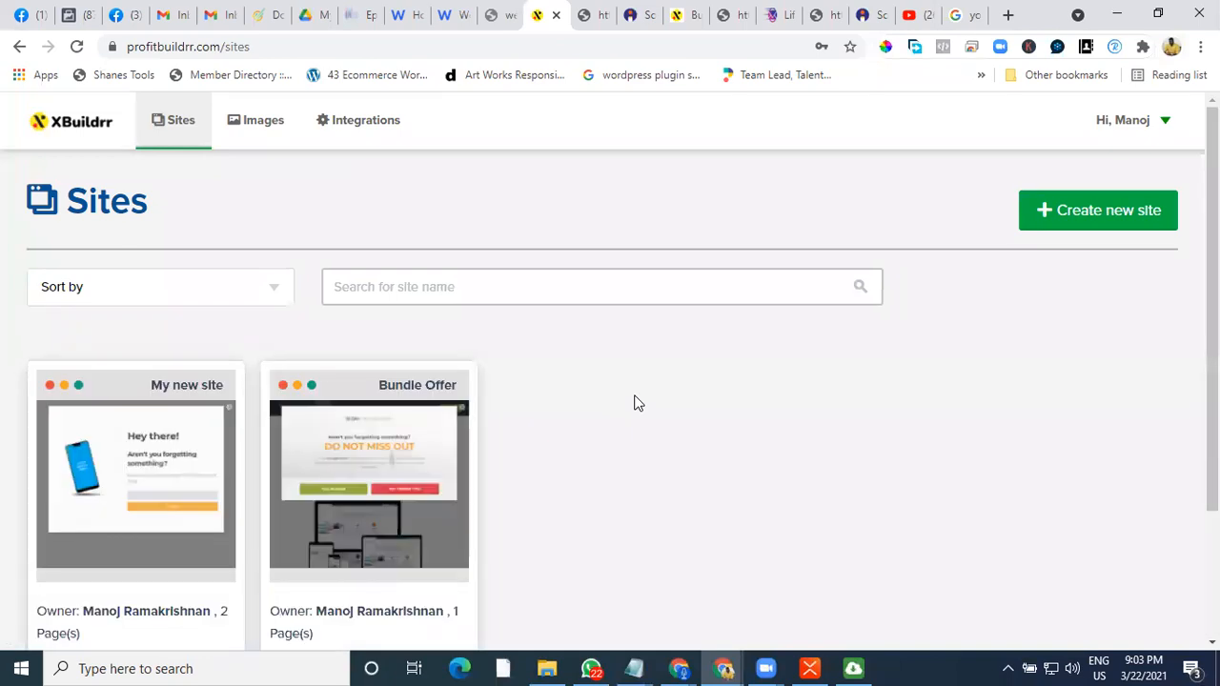
scroll(637, 402, "down", 2)
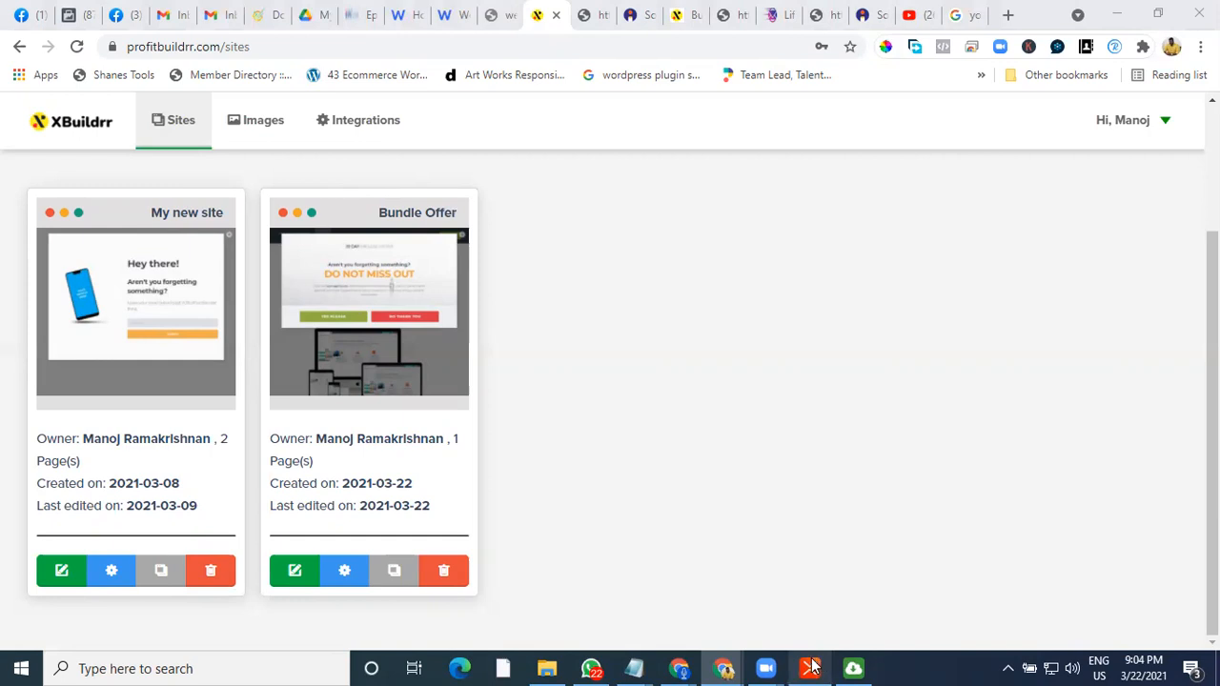
mouse_move(813, 664)
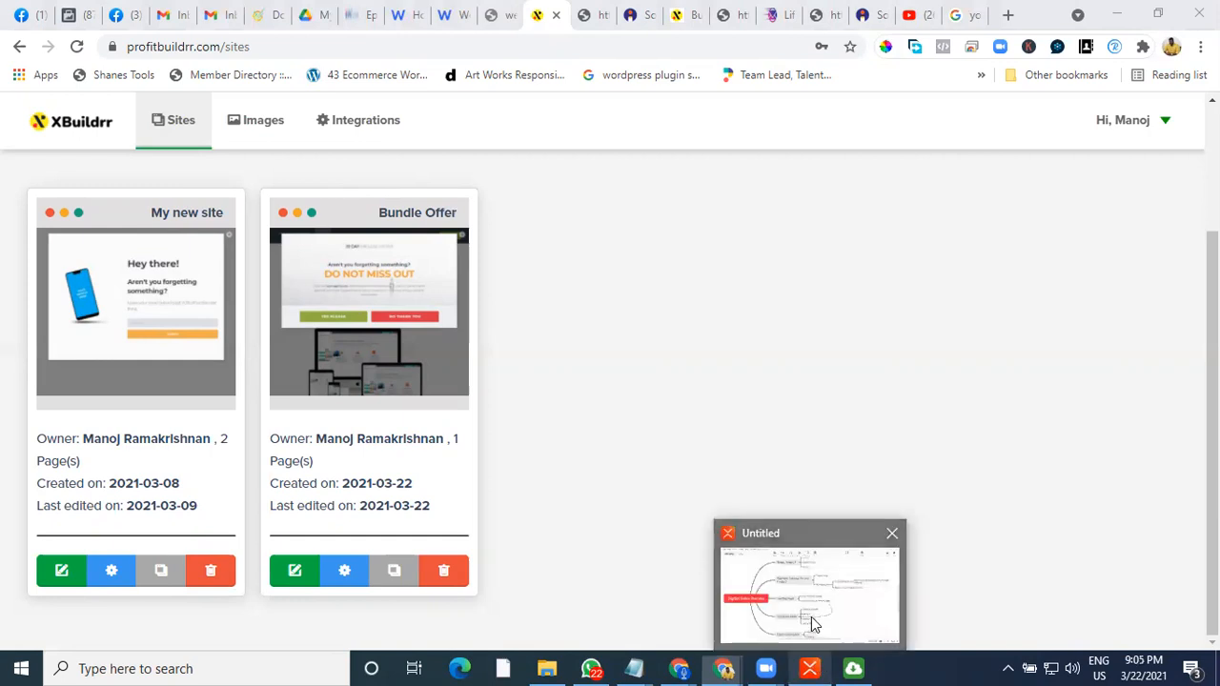
left_click(811, 616)
left_click(1123, 12)
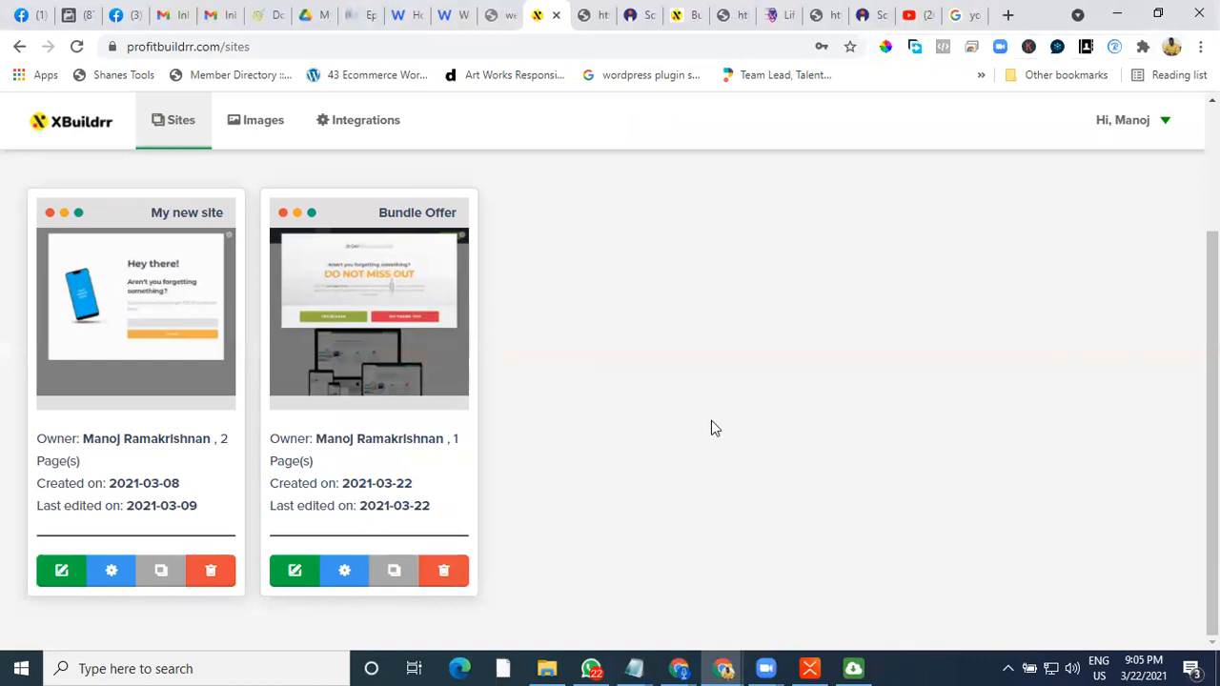
scroll(700, 473, "up", 2)
scroll(701, 475, "down", 2)
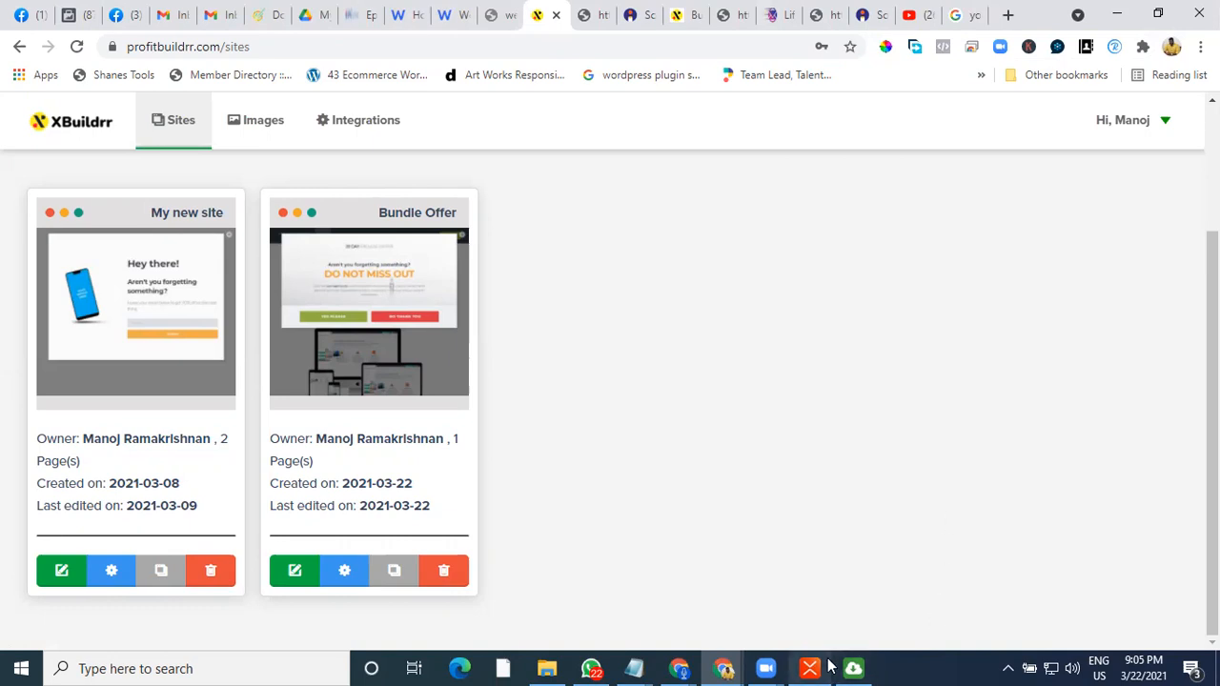
Switch back to the mind map window
mouse_move(829, 666)
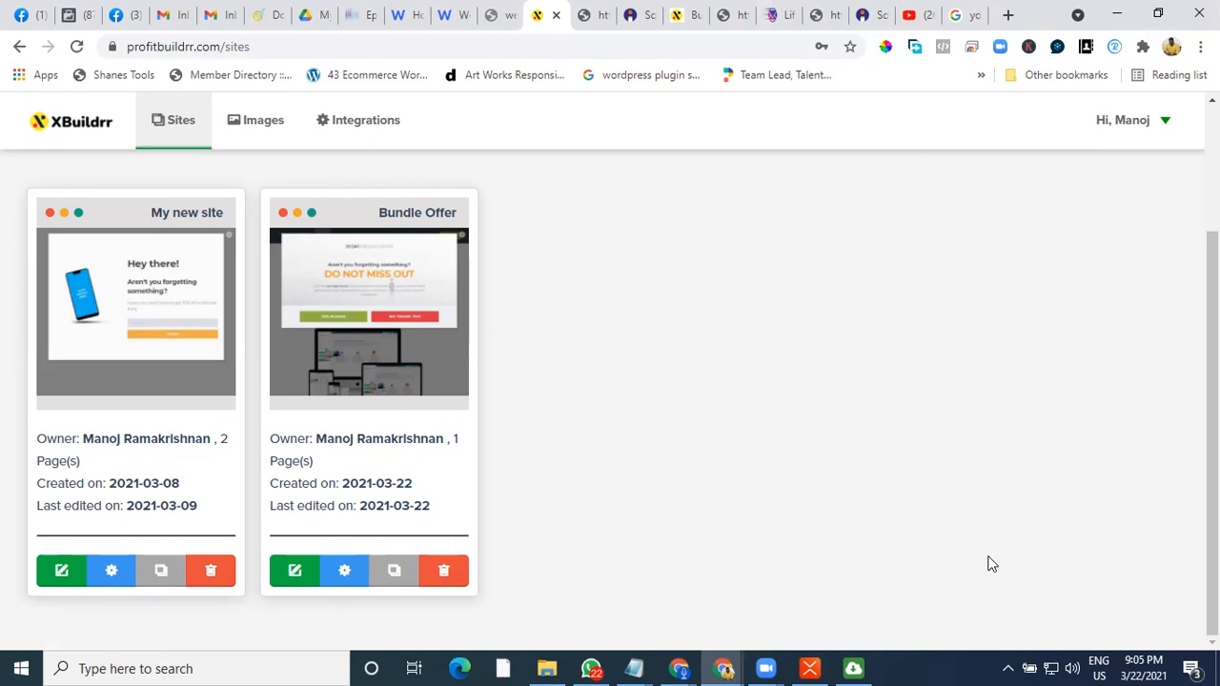
left_click(1077, 659)
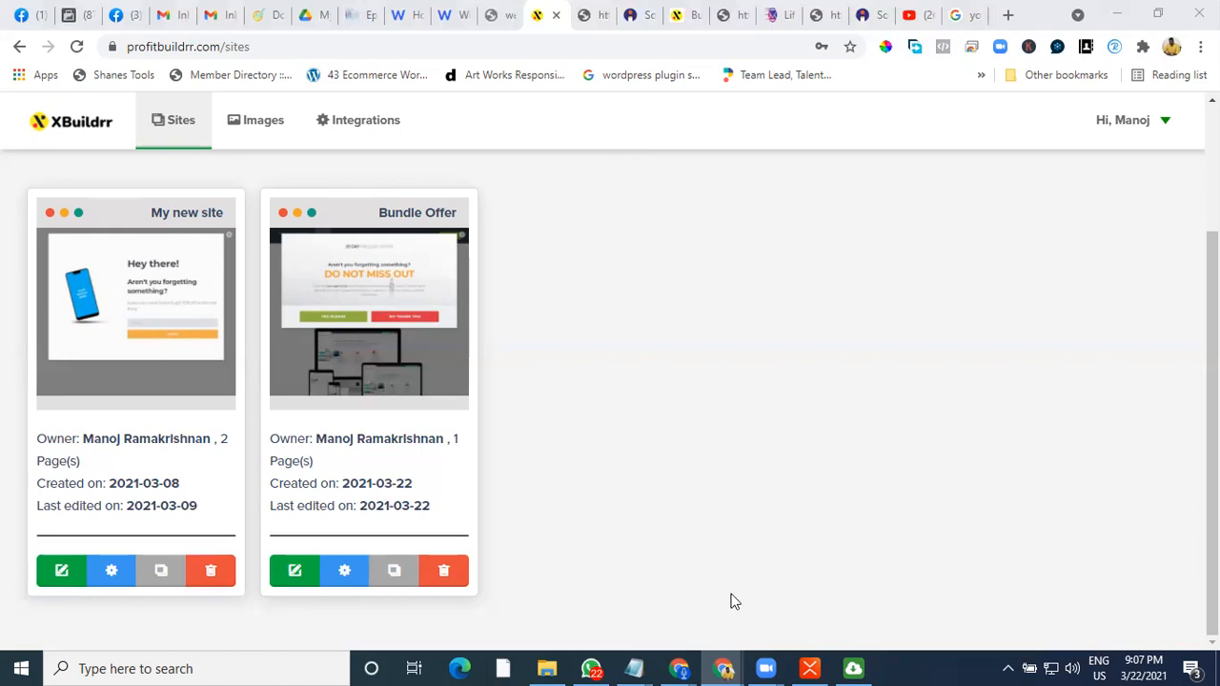
left_click(809, 668)
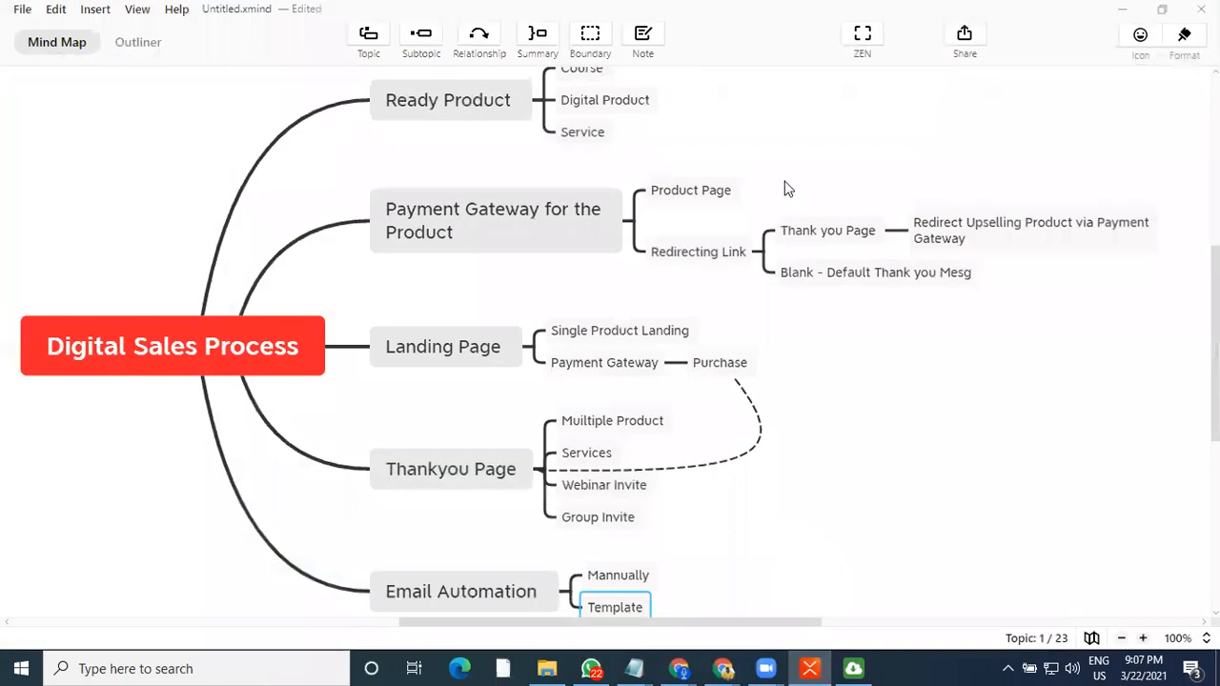